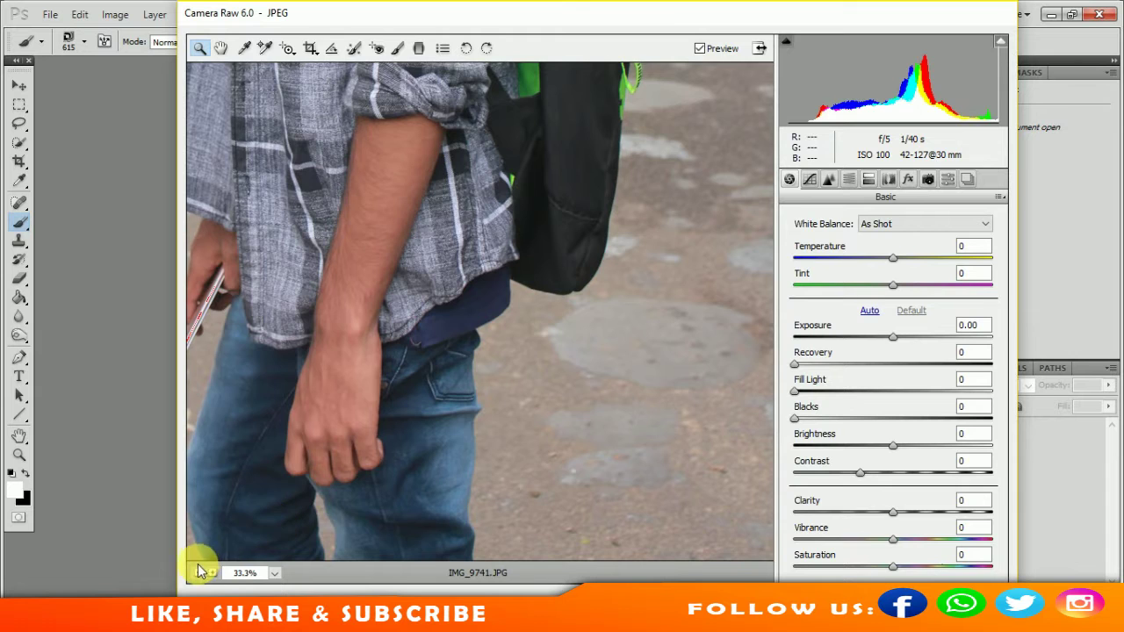
In Camera Raw, set Temperature +3, Exposure +0.25, Fill Light 3, add recovery, blacks and brightness, then open the photo
left_click(199, 571)
left_click(198, 572)
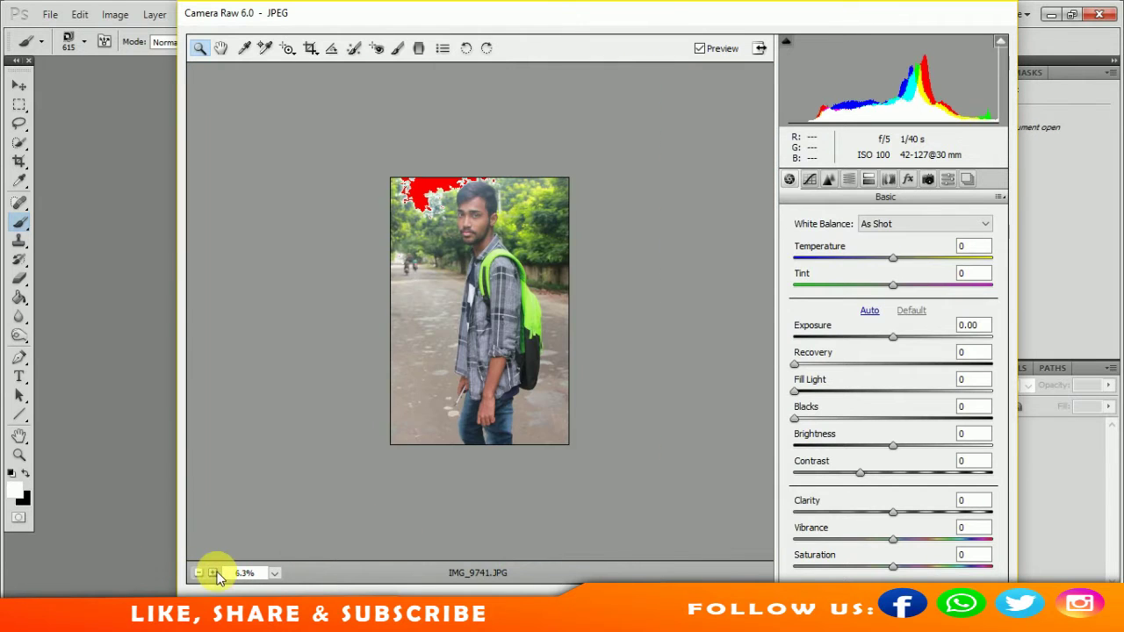
left_click(213, 573)
left_click(895, 257)
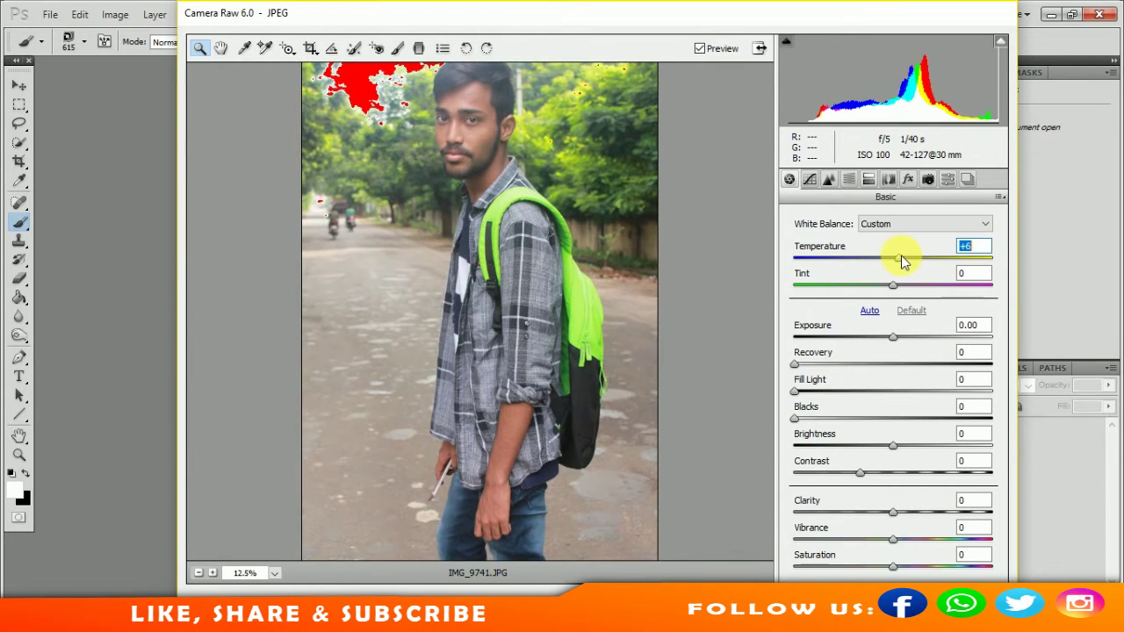
left_click(894, 336)
left_click(806, 364)
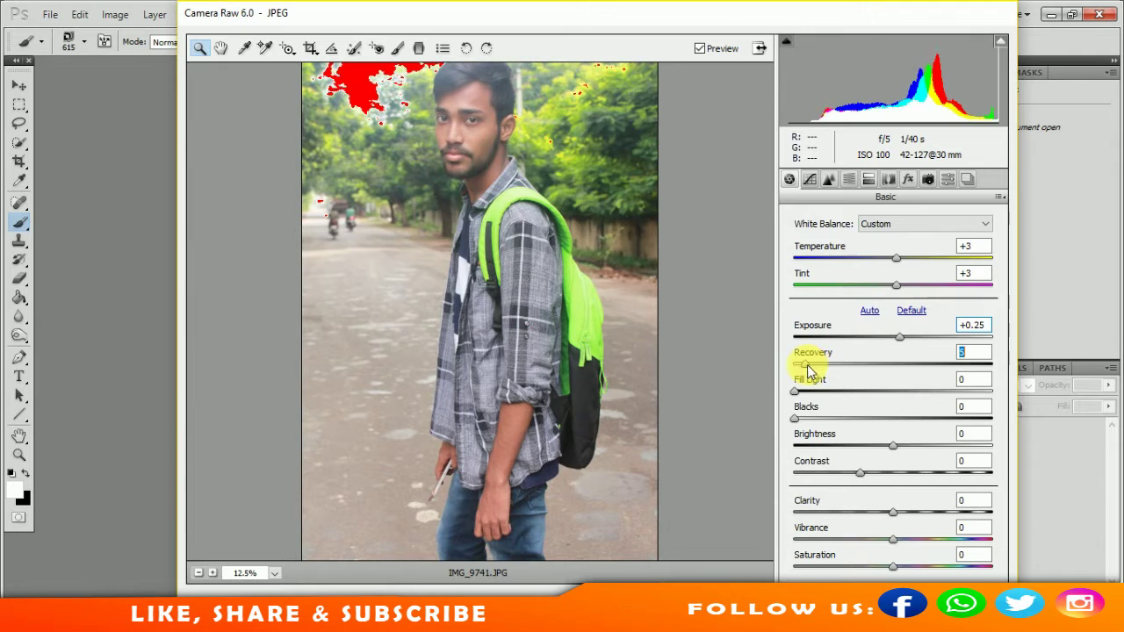
left_click(801, 391)
left_click(800, 418)
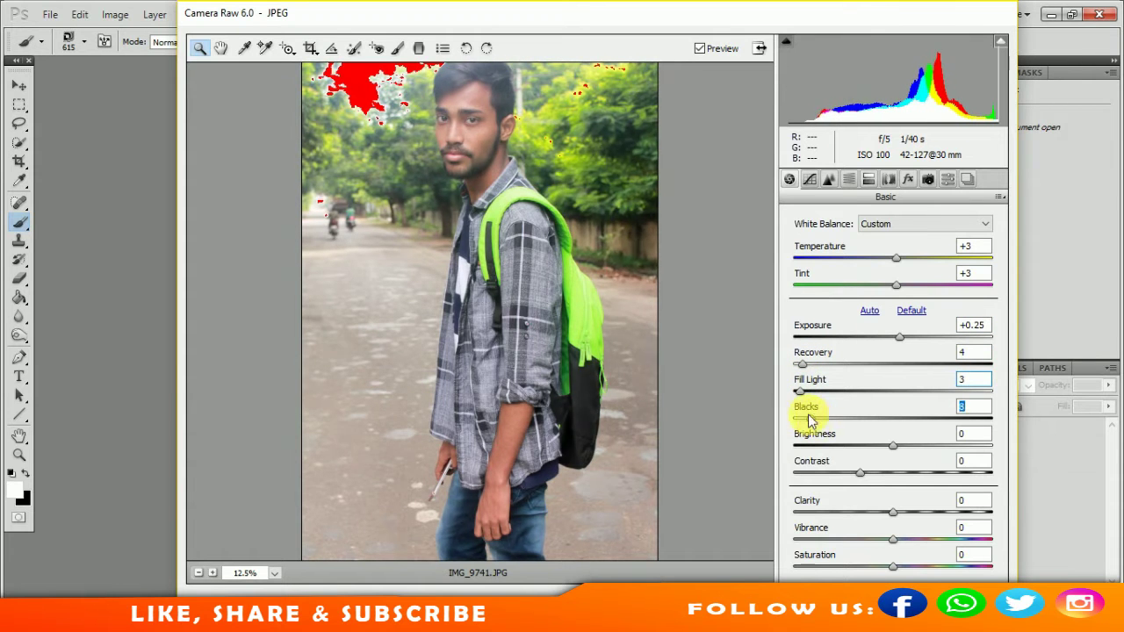
left_click(893, 445)
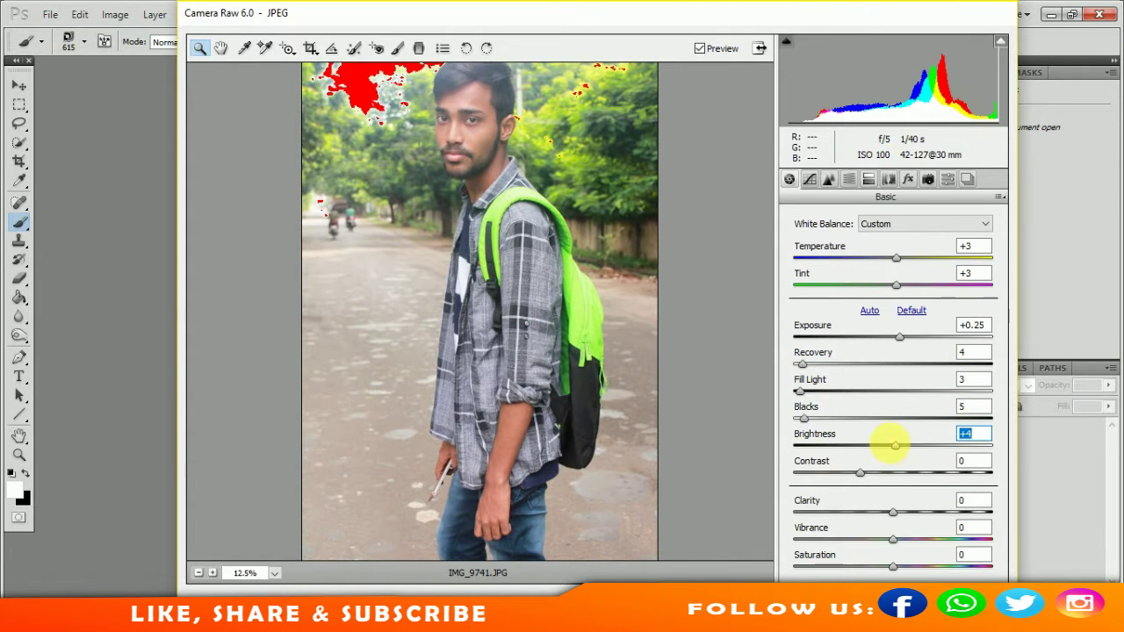
left_click(896, 606)
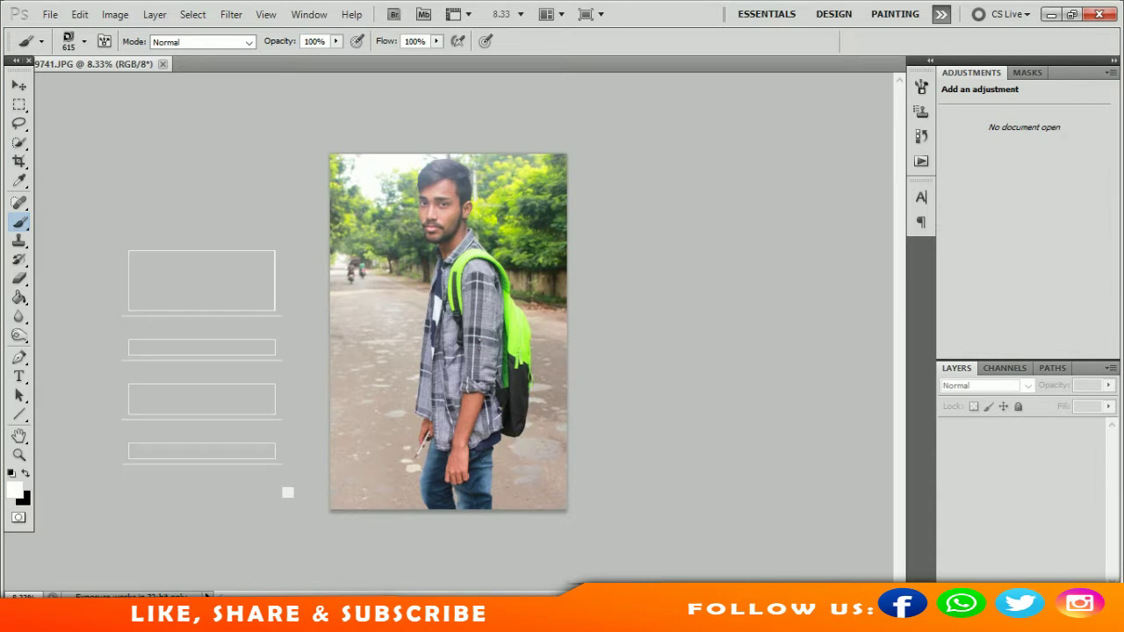
Close the floating panel and fit the image on screen with the Quick Selection tool active
left_click(288, 220)
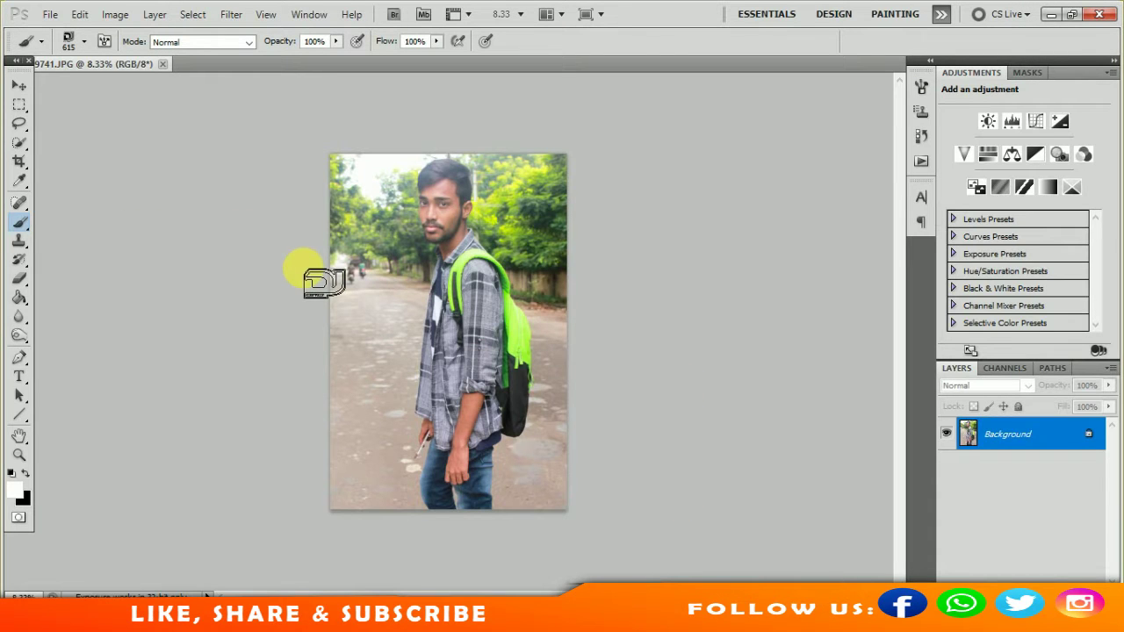
key("ctrl+0")
key("w")
Brush over the man's head, arm, shirt, jeans and face to select him
mouse_move(447, 154)
left_mouse_down()
mouse_move(434, 150)
mouse_move(477, 243)
mouse_move(495, 355)
mouse_move(464, 356)
mouse_move(461, 306)
mouse_move(442, 321)
left_mouse_up()
mouse_move(449, 251)
left_mouse_down()
mouse_move(434, 539)
mouse_move(513, 500)
left_mouse_up()
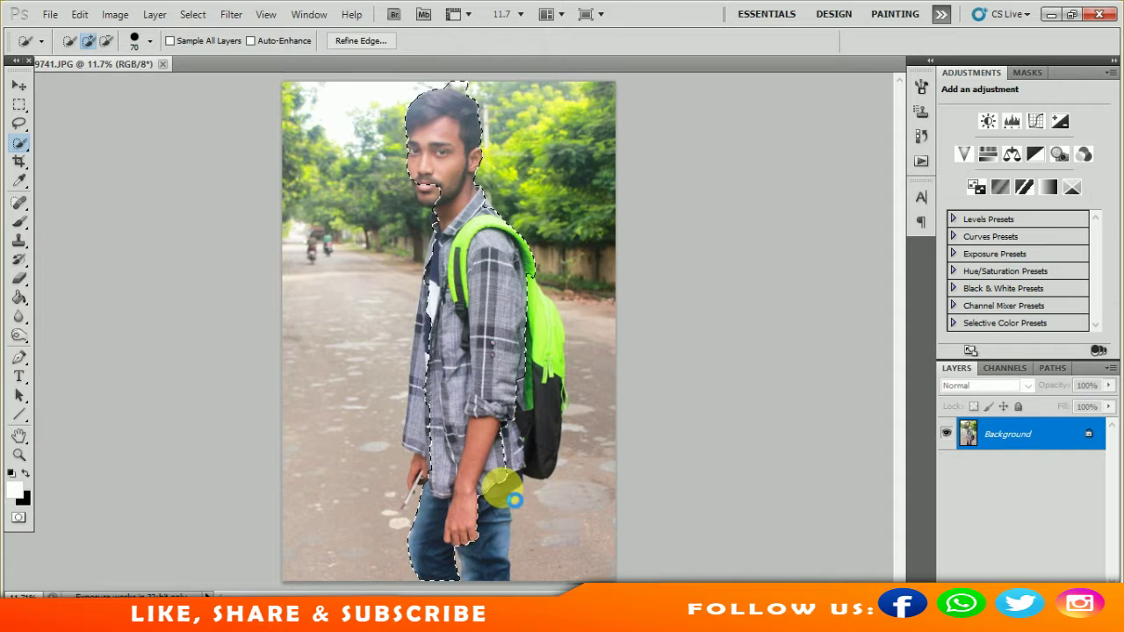
left_click_drag(542, 337, 430, 331)
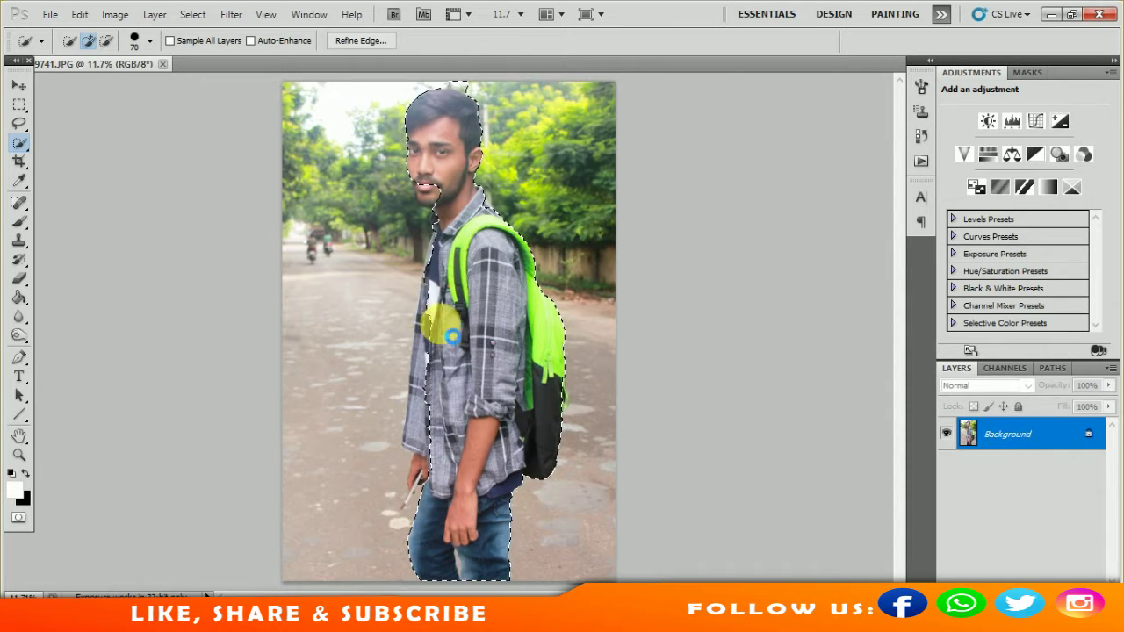
mouse_move(419, 476)
left_mouse_down()
mouse_move(427, 180)
mouse_move(439, 188)
mouse_move(426, 214)
mouse_move(457, 143)
left_mouse_up()
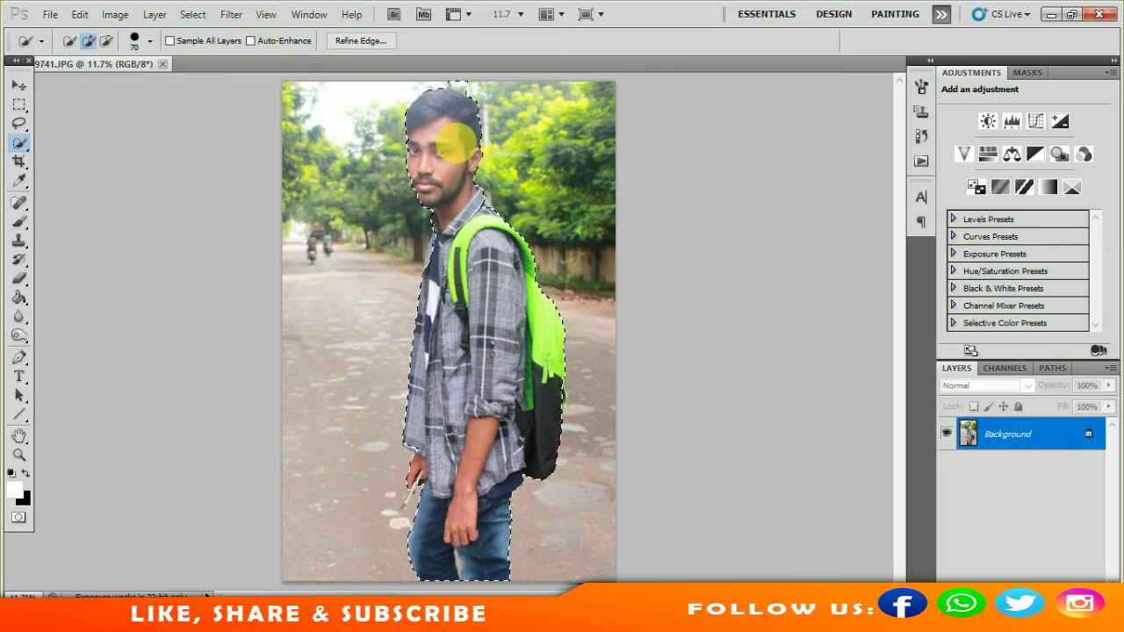
scroll(456, 141, "up", 5)
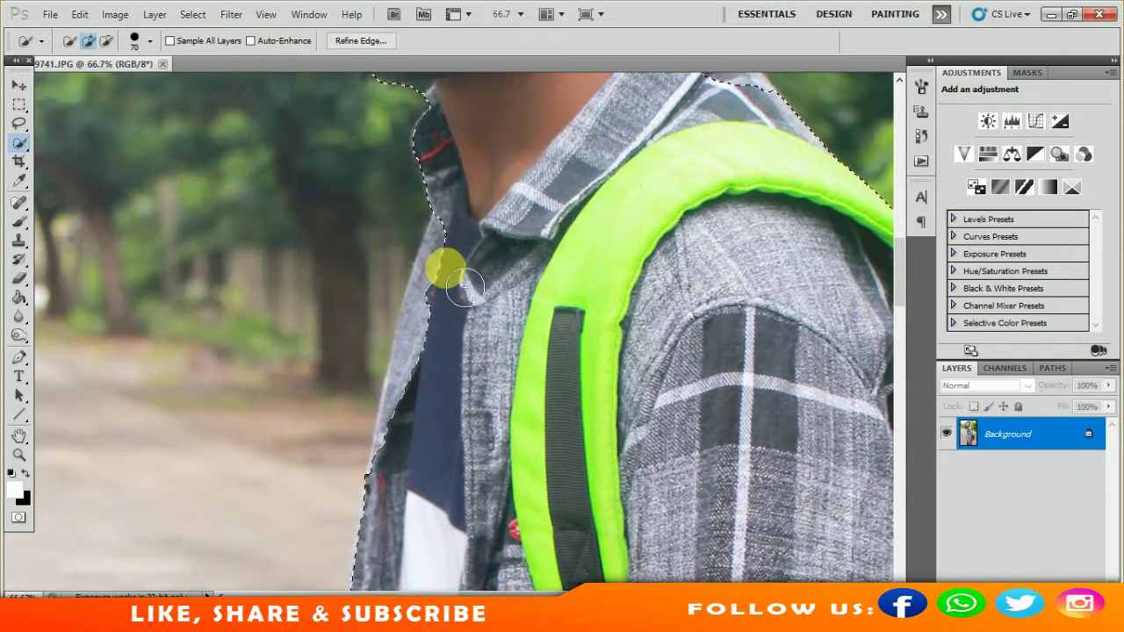
Extend the selection along the left edge of the man's shirt
left_click_drag(465, 283, 405, 476)
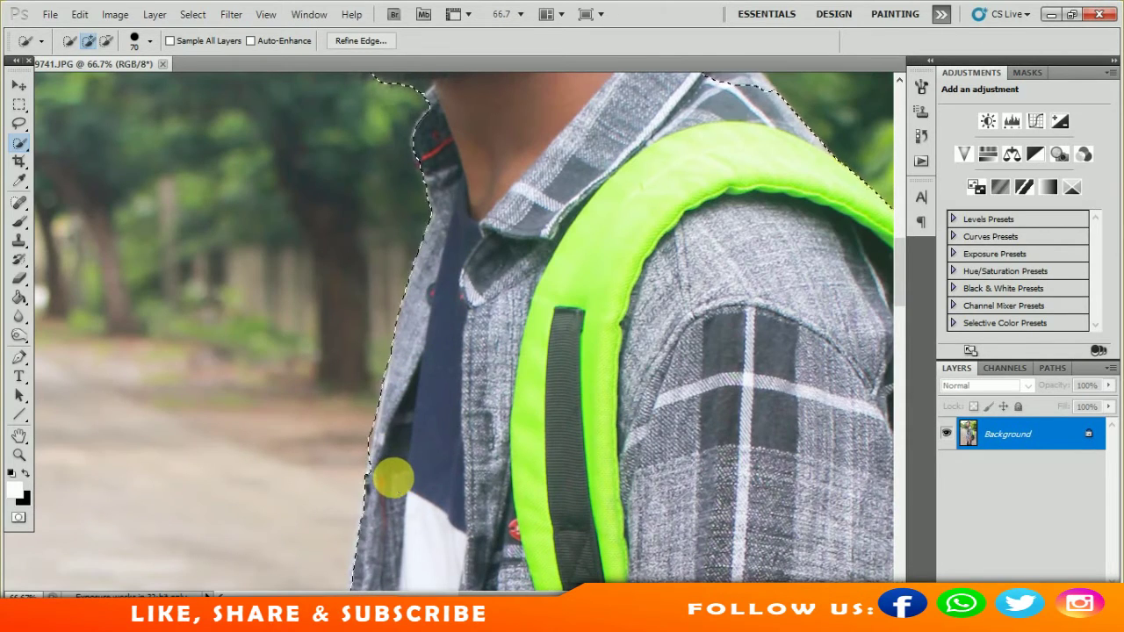
scroll(534, 381, "up", 5)
scroll(495, 406, "up", 6)
scroll(521, 451, "down", 2)
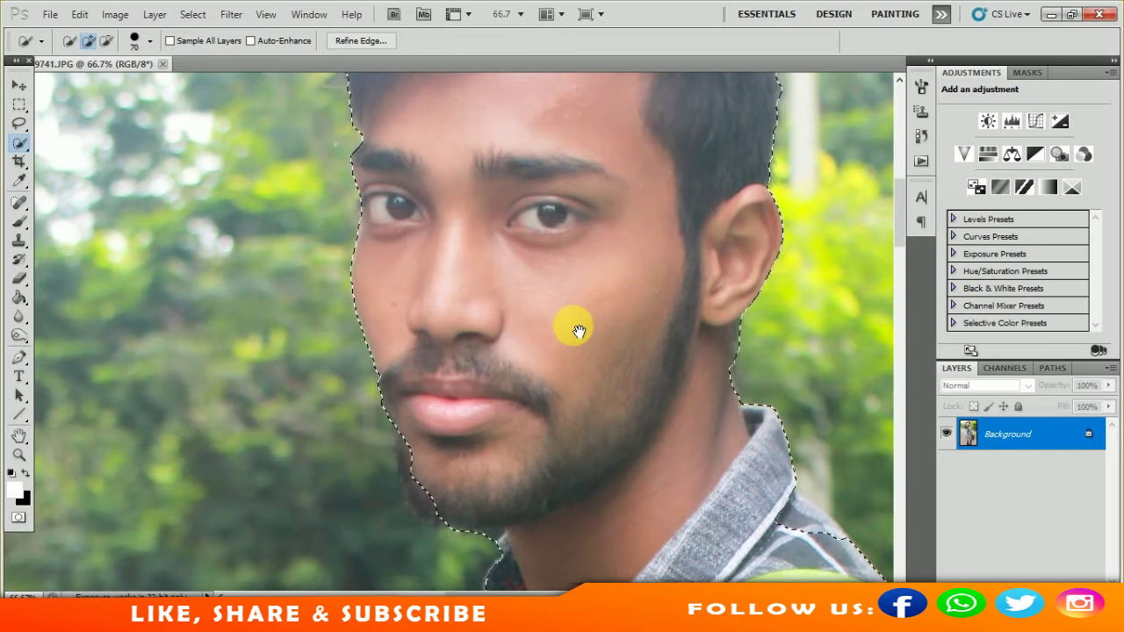
scroll(467, 442, "up", 1)
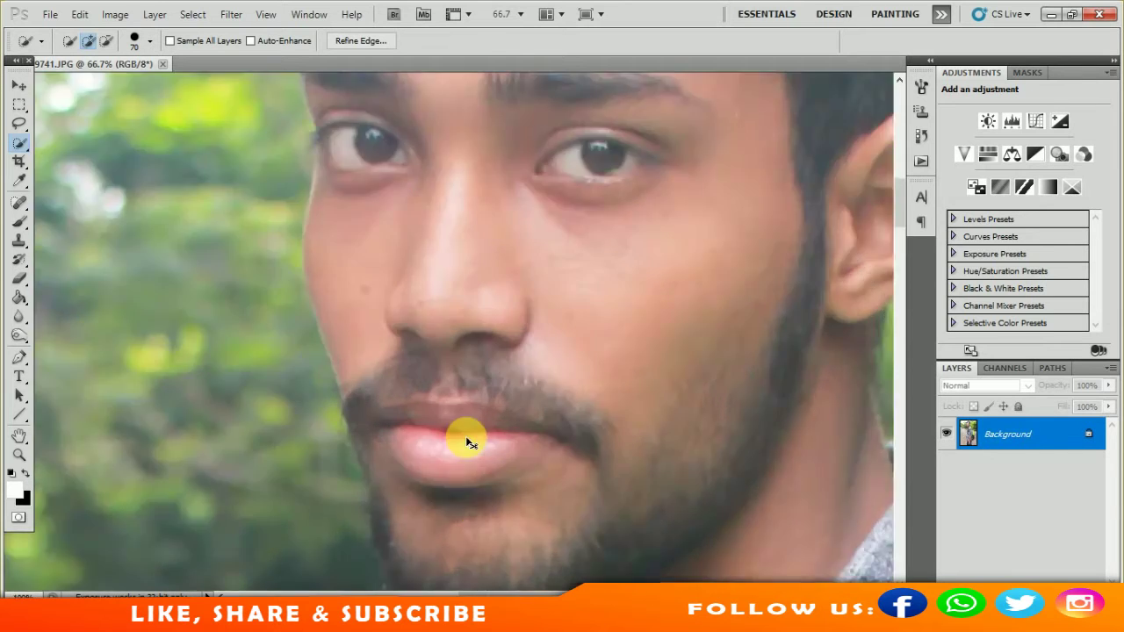
scroll(465, 441, "up", 2)
scroll(296, 431, "down", 3)
Subtract the background near the collar and left of the beard from the selection
left_click(106, 41)
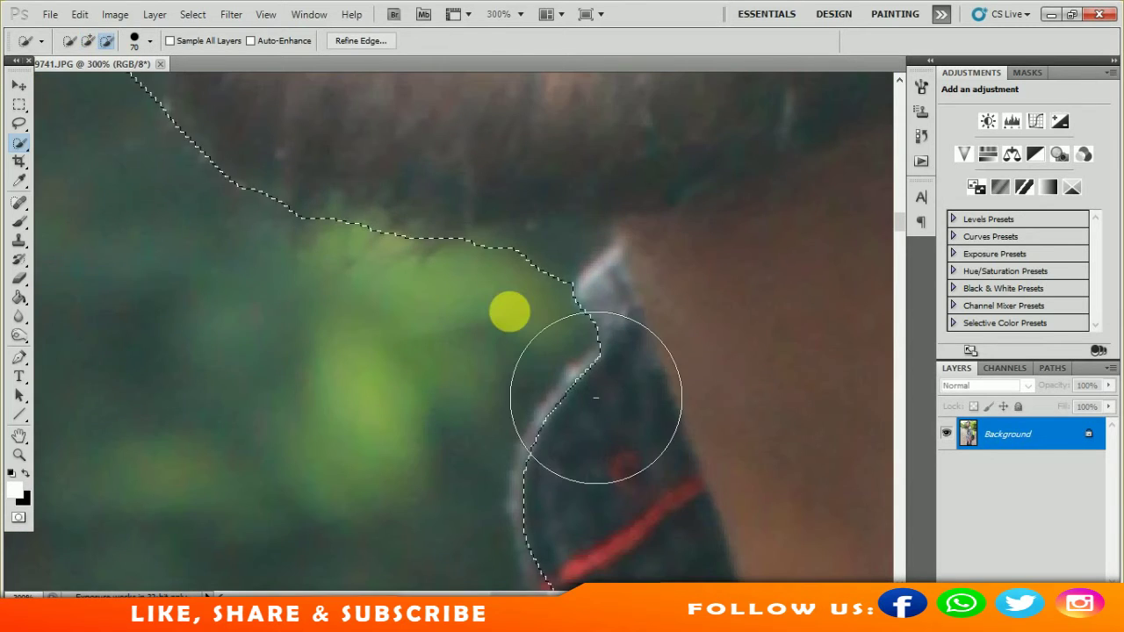
left_click_drag(509, 312, 459, 283)
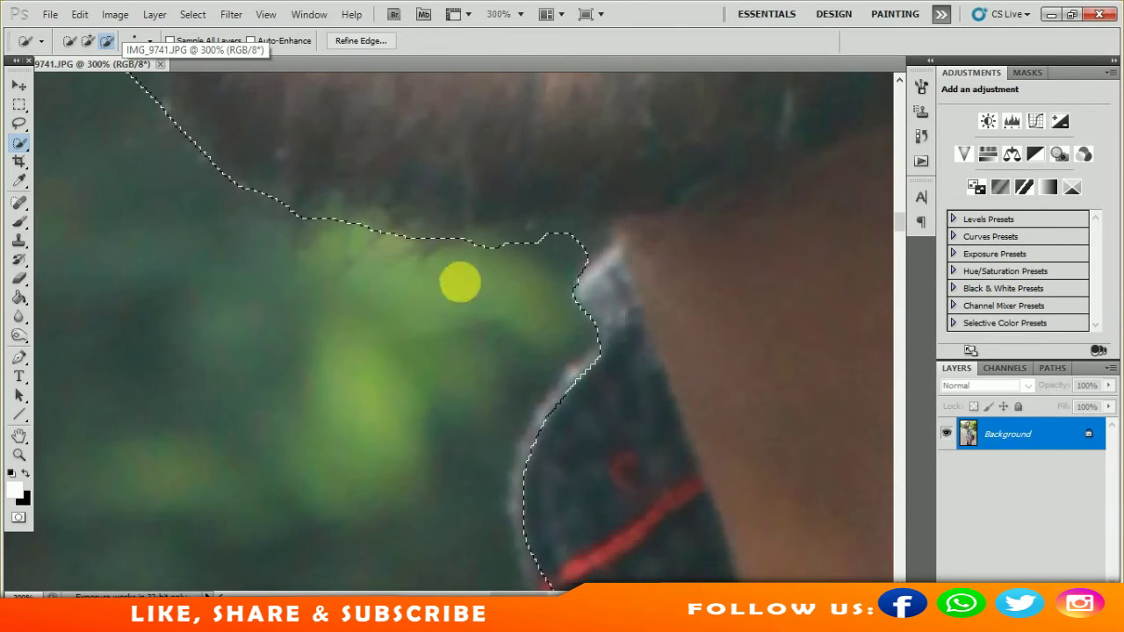
scroll(406, 316, "up", 5)
left_click_drag(268, 173, 383, 284)
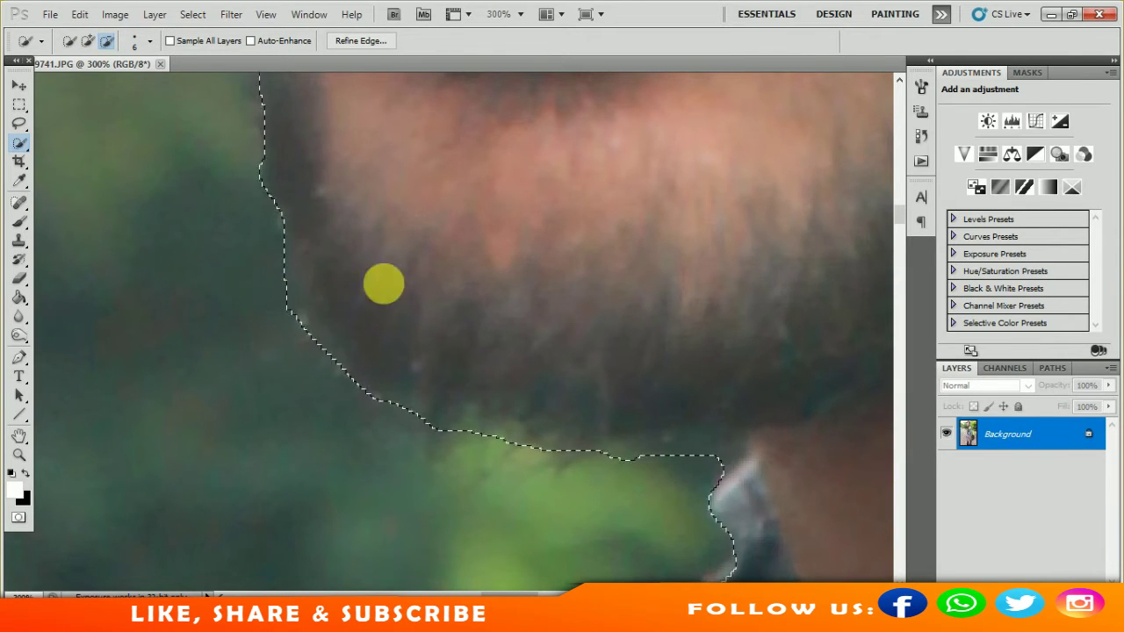
scroll(481, 325, "up", 3)
scroll(524, 353, "up", 4)
scroll(433, 248, "down", 2)
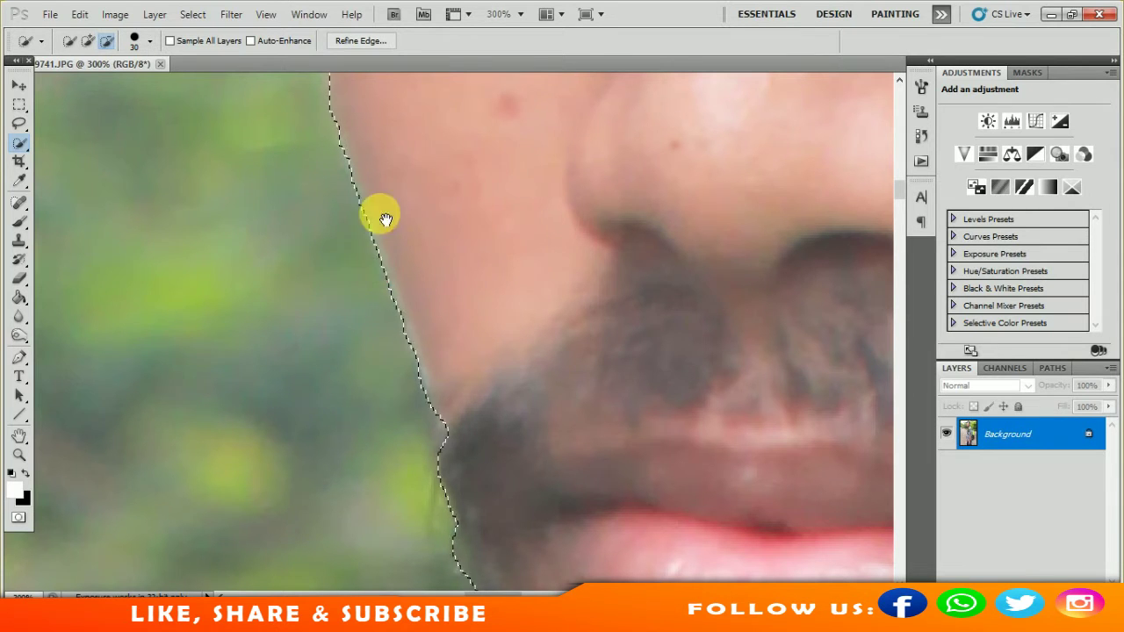
Pull the selection edge in along the moustache, lips and cheek
left_click_drag(385, 220, 401, 131)
left_click(106, 40)
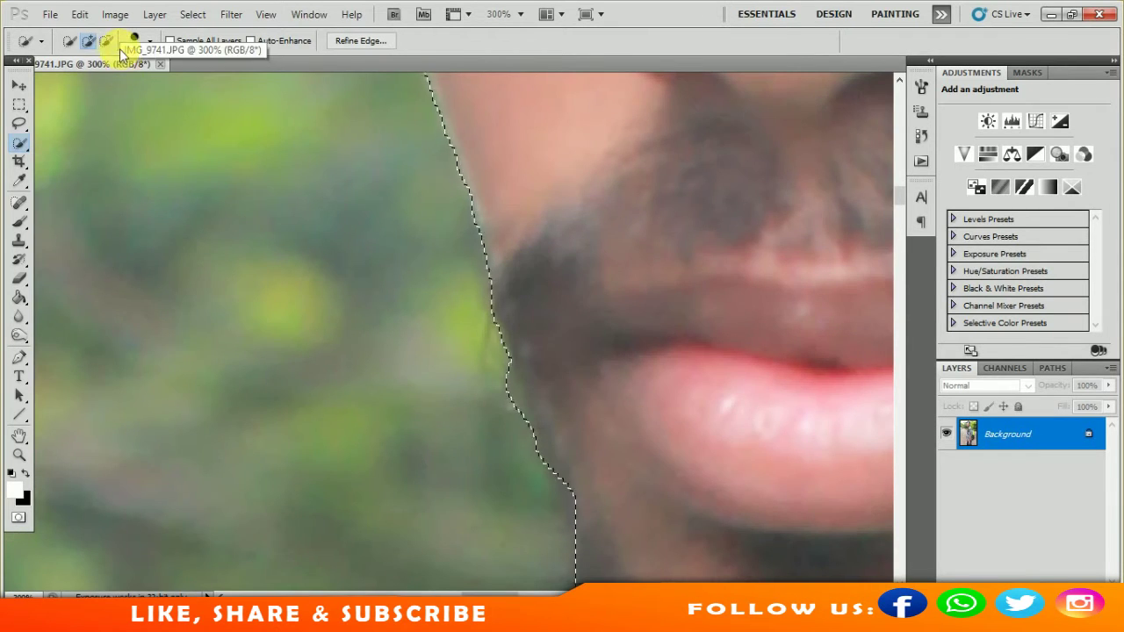
scroll(371, 326, "up", 3)
scroll(422, 351, "down", 6)
left_click_drag(519, 374, 518, 291)
Zoom in closely and trim background from the selection along the neck
scroll(468, 331, "up", 5)
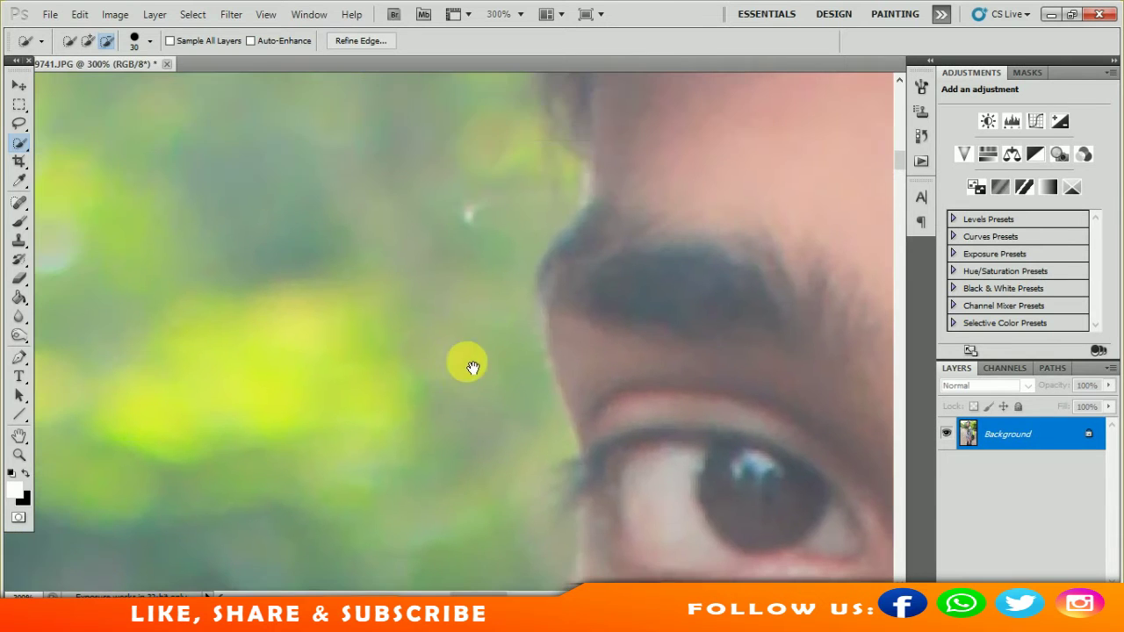
scroll(450, 263, "up", 2)
scroll(476, 283, "up", 2)
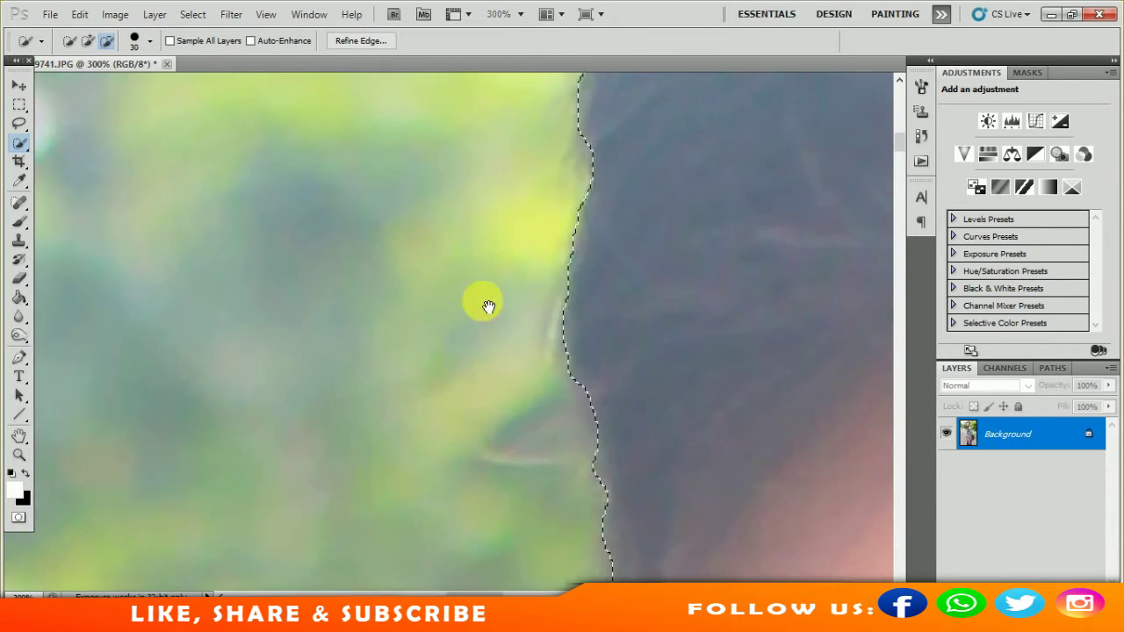
scroll(484, 303, "up", 2)
scroll(451, 286, "up", 2)
scroll(596, 278, "up", 2)
scroll(532, 299, "up", 3)
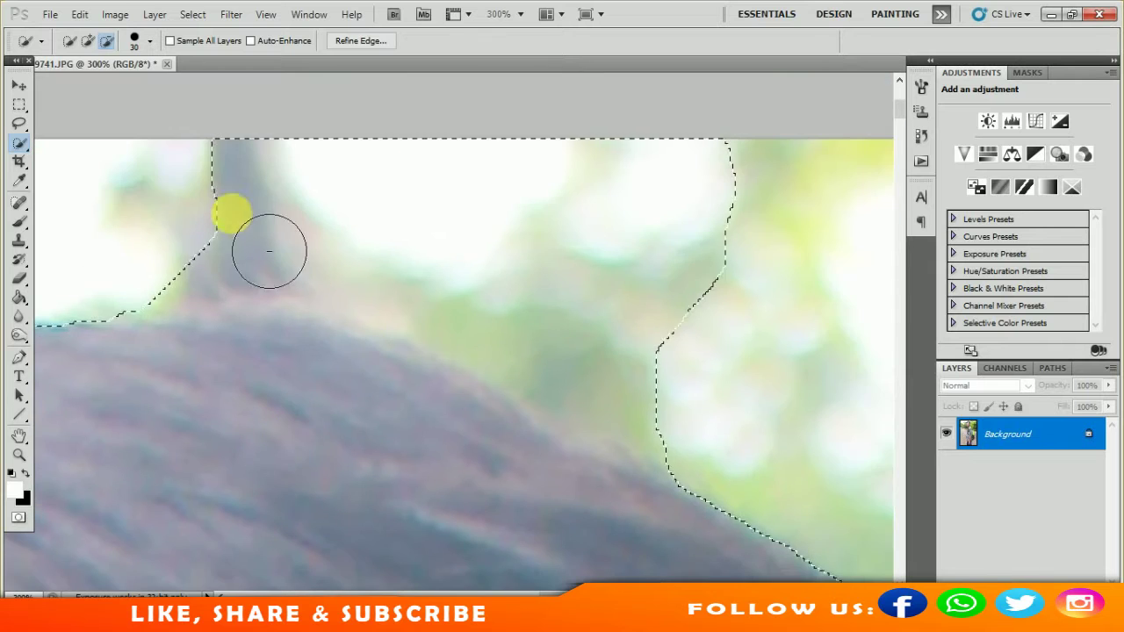
scroll(725, 311, "down", 2)
scroll(808, 393, "down", 3)
scroll(637, 307, "right", 1)
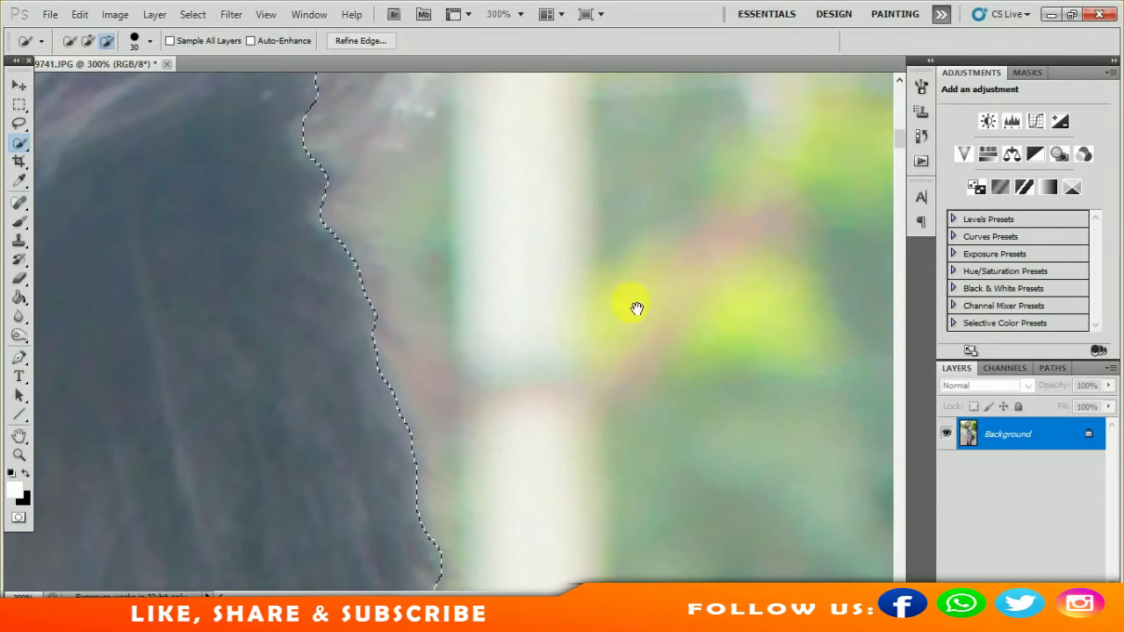
scroll(609, 220, "down", 2)
scroll(526, 338, "down", 3)
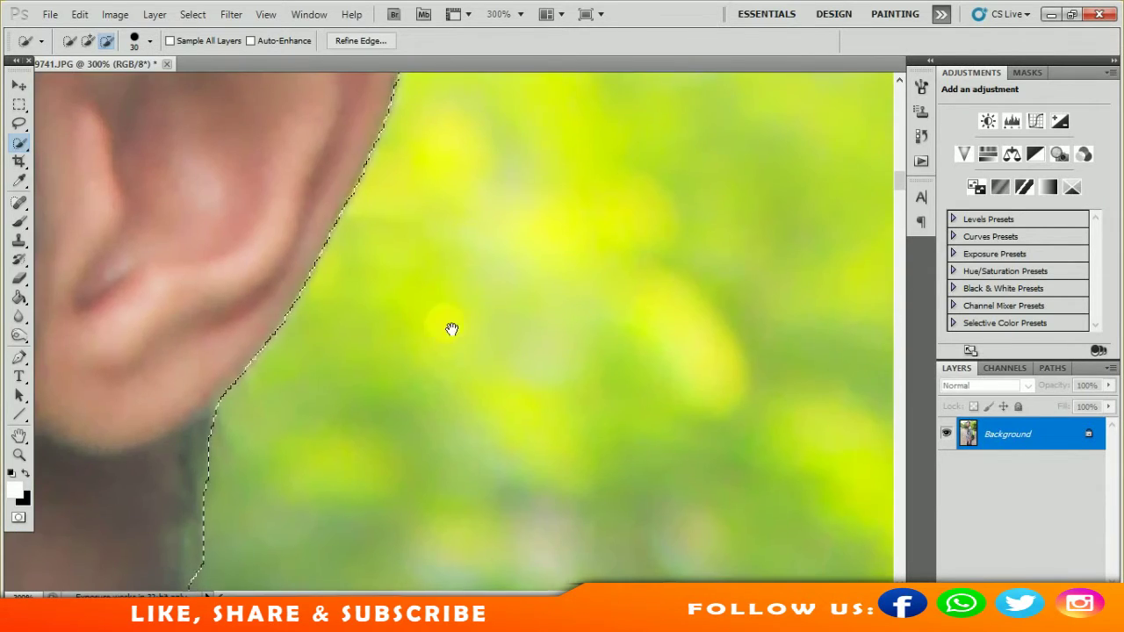
scroll(422, 320, "down", 3)
scroll(371, 308, "down", 1)
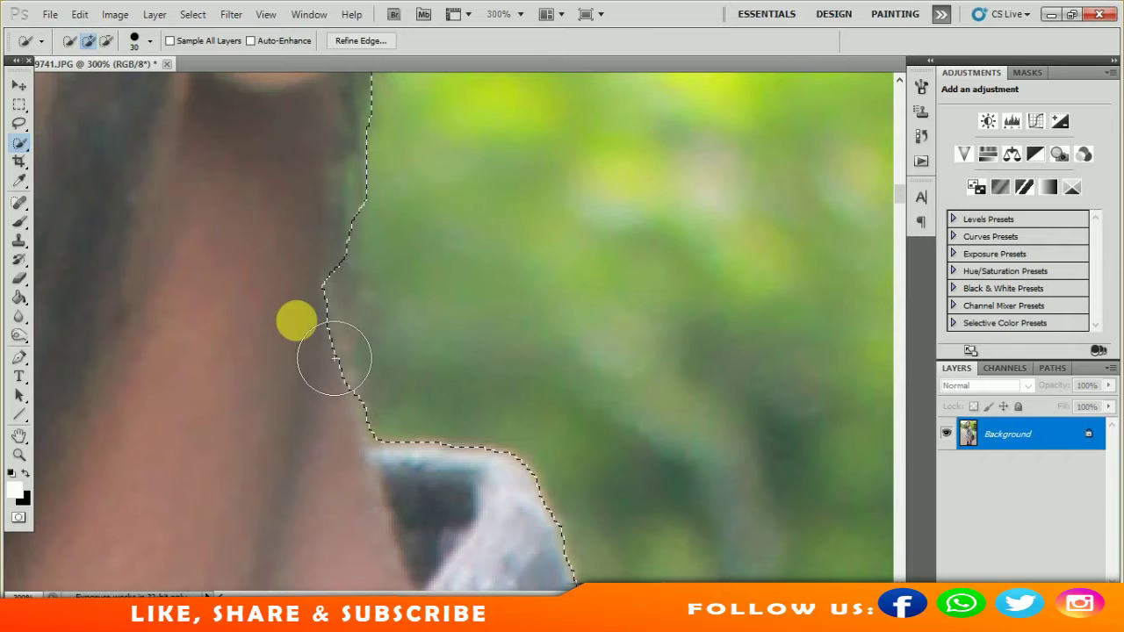
left_click_drag(333, 358, 319, 396)
left_click(106, 41)
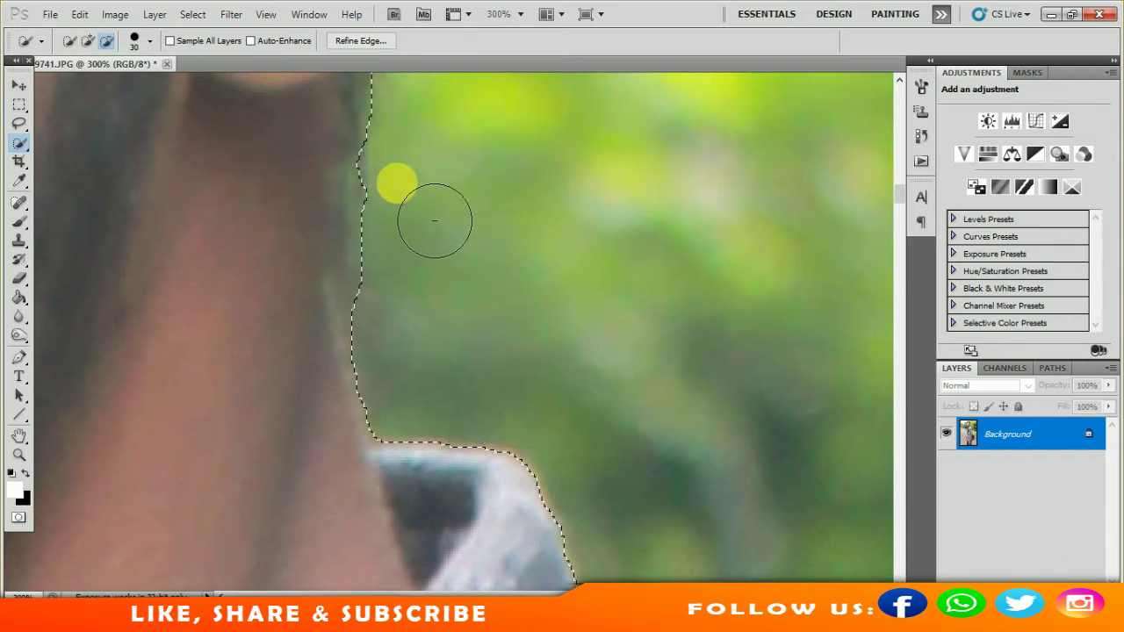
Add the green strap loop and the jeans-edge bulge to the selection, then fit the image
left_click_drag(610, 407, 551, 215)
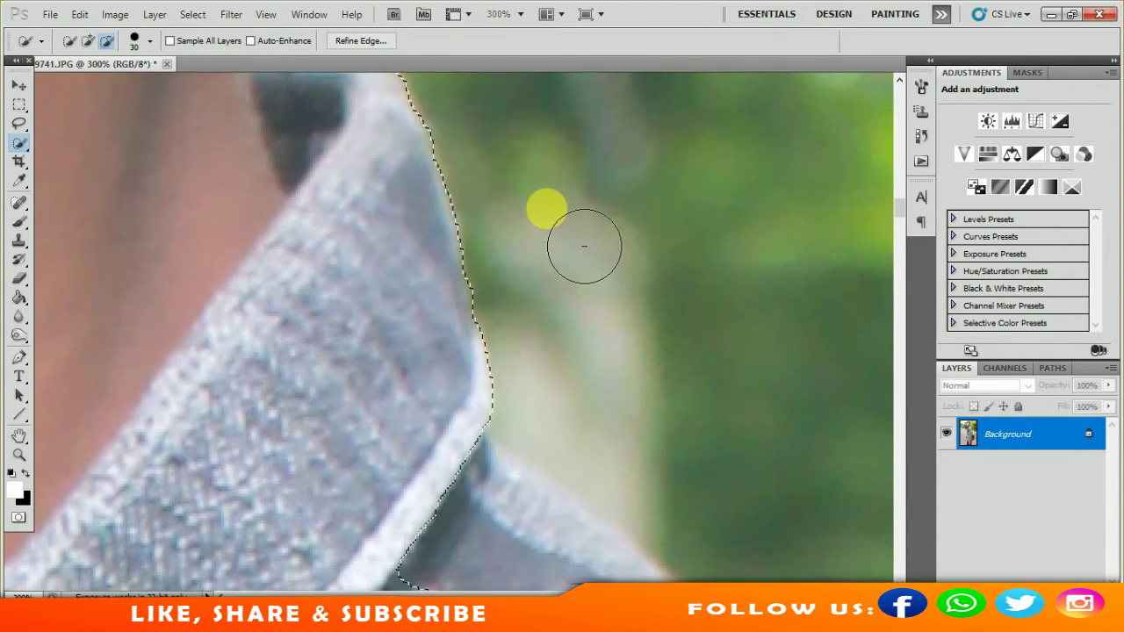
scroll(546, 207, "down", 1)
scroll(416, 118, "down", 2)
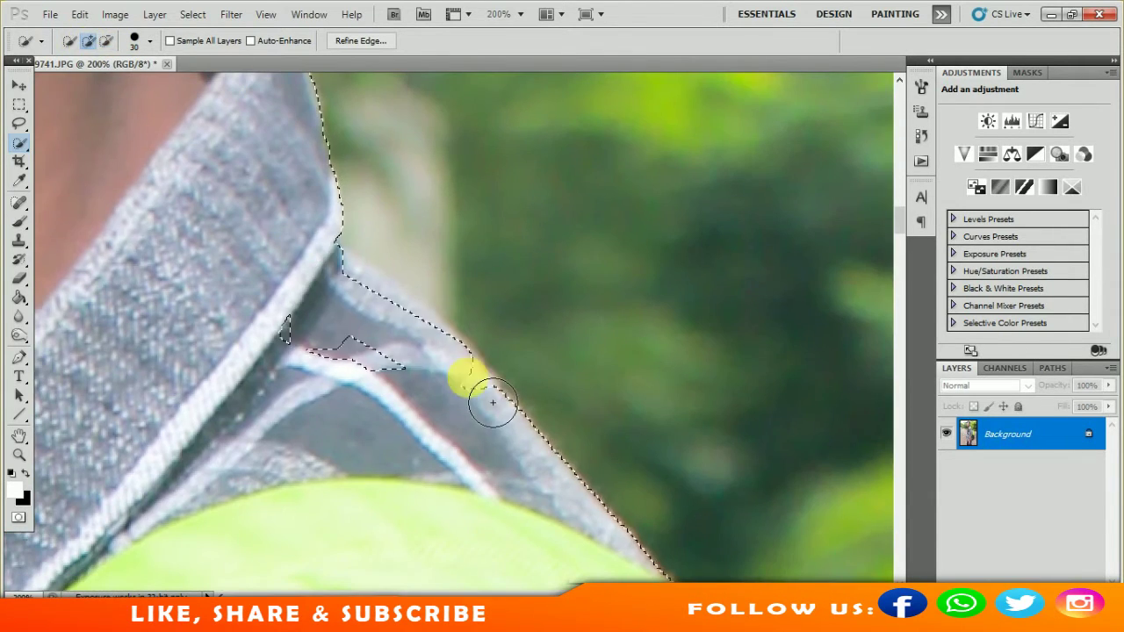
mouse_move(592, 396)
left_mouse_down()
mouse_move(554, 221)
mouse_move(434, 205)
mouse_move(608, 143)
mouse_move(735, 515)
mouse_move(537, 389)
mouse_move(544, 376)
mouse_move(484, 136)
left_mouse_up()
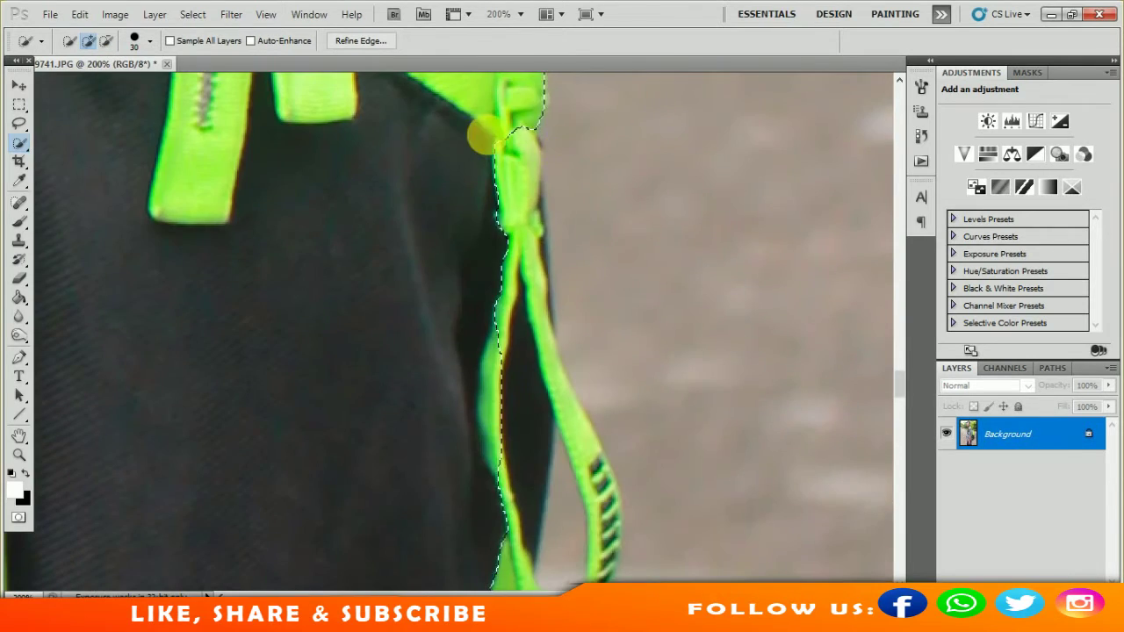
mouse_move(535, 326)
left_mouse_down()
mouse_move(594, 254)
mouse_move(514, 409)
mouse_move(658, 272)
mouse_move(660, 193)
left_mouse_up()
mouse_move(506, 362)
left_mouse_down()
mouse_move(532, 301)
mouse_move(547, 126)
mouse_move(609, 296)
mouse_move(558, 369)
left_mouse_up()
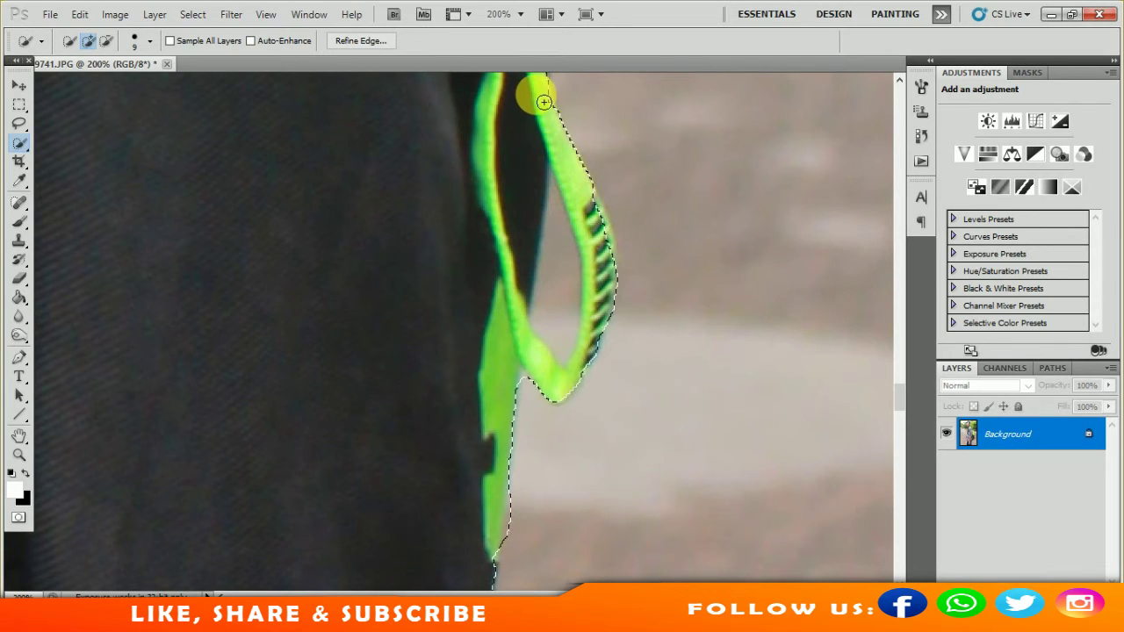
mouse_move(632, 580)
left_mouse_down()
mouse_move(606, 416)
mouse_move(582, 409)
mouse_move(294, 456)
mouse_move(418, 469)
mouse_move(472, 212)
left_mouse_up()
mouse_move(296, 376)
left_mouse_down()
mouse_move(301, 409)
mouse_move(334, 457)
mouse_move(466, 336)
mouse_move(522, 333)
mouse_move(556, 223)
mouse_move(348, 164)
mouse_move(400, 198)
left_mouse_up()
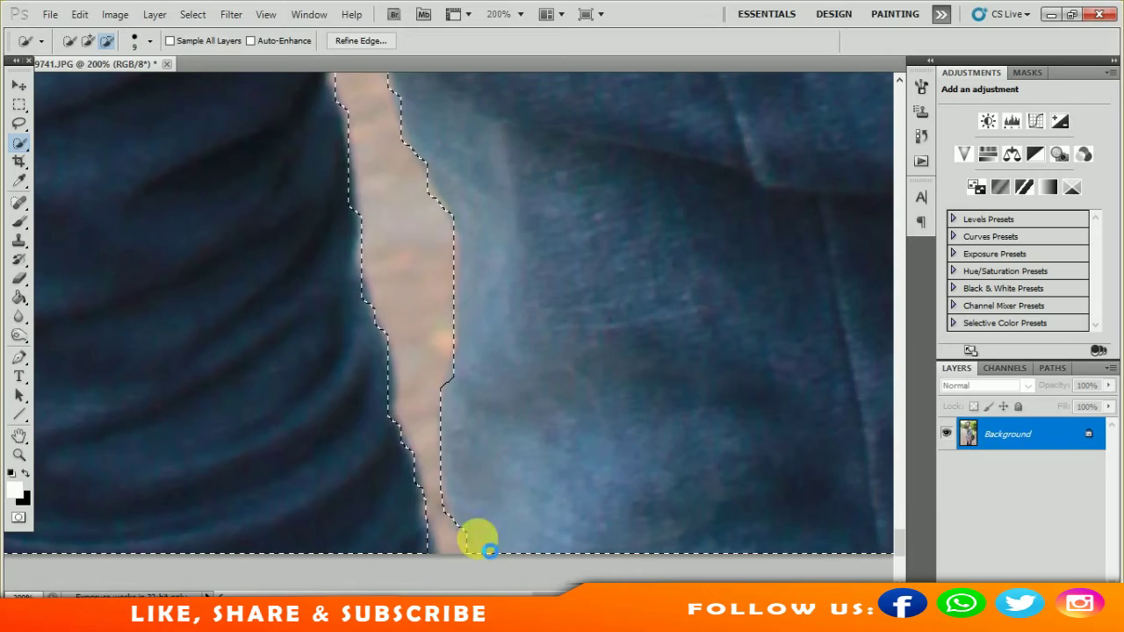
key("ctrl+minus")
key("ctrl+0")
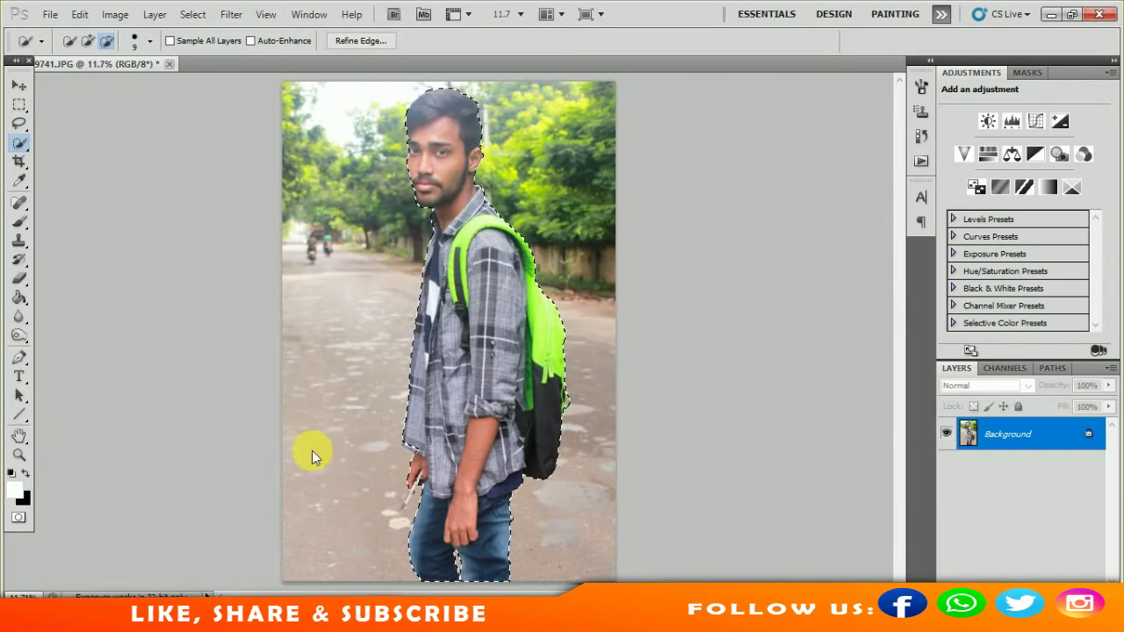
Zoom in on the hand and extend the selection along the pen's lower end
scroll(289, 462, "down", 2)
scroll(290, 463, "up", 5)
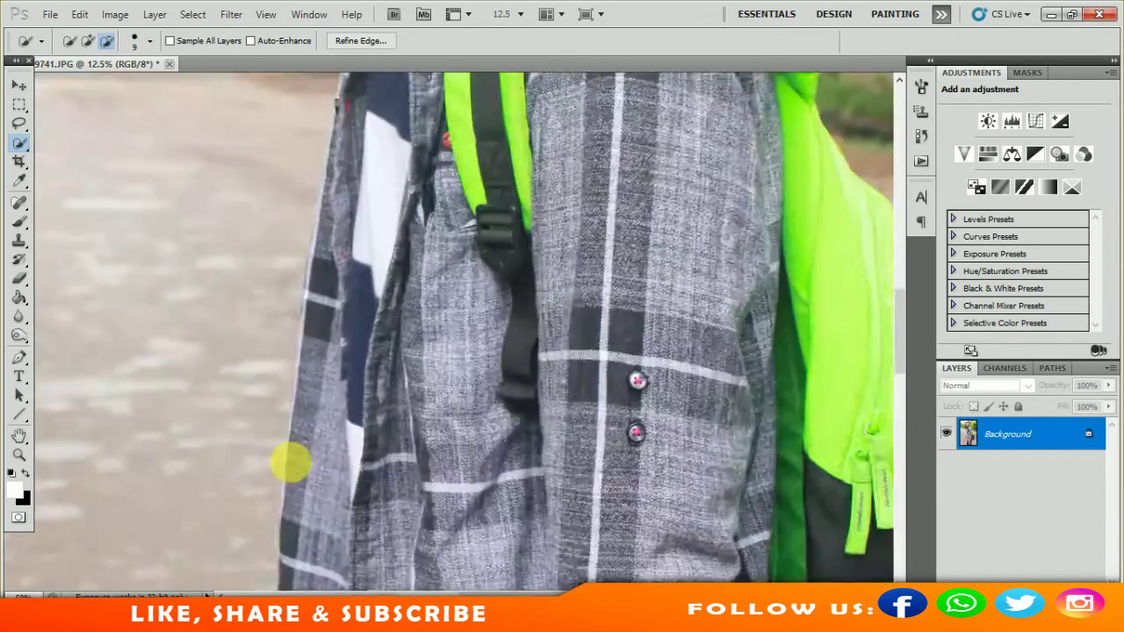
scroll(302, 452, "up", 1)
scroll(413, 483, "up", 1)
scroll(403, 483, "up", 1)
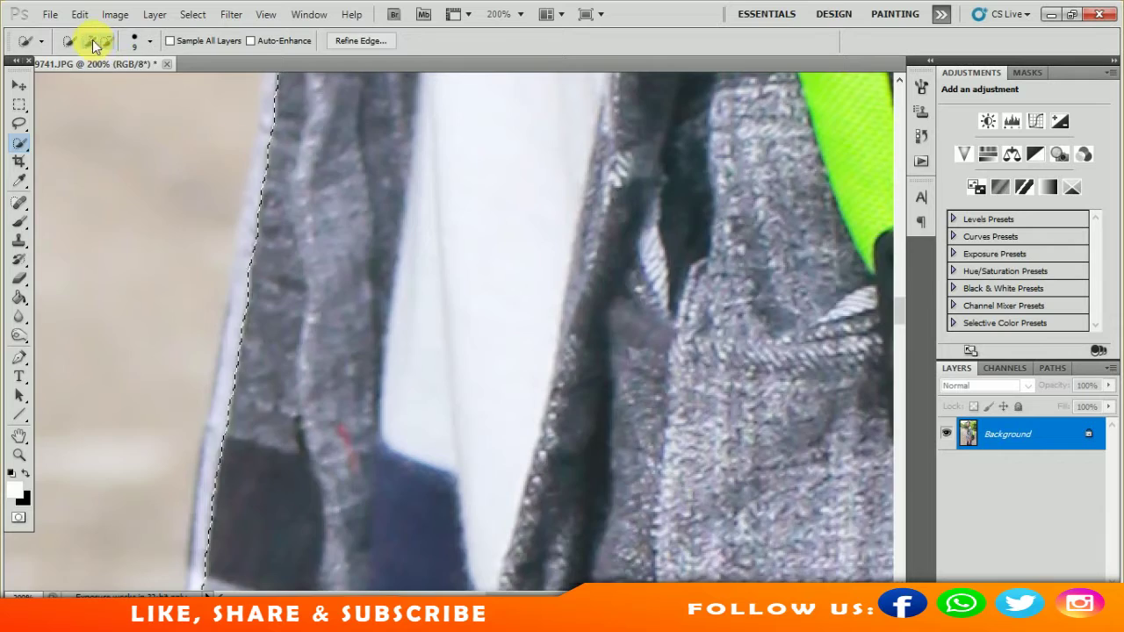
mouse_move(597, 363)
left_mouse_down()
mouse_move(553, 392)
mouse_move(615, 231)
mouse_move(587, 313)
mouse_move(552, 356)
mouse_move(597, 213)
mouse_move(591, 226)
mouse_move(301, 238)
mouse_move(389, 325)
mouse_move(289, 237)
mouse_move(283, 249)
mouse_move(609, 376)
mouse_move(578, 273)
mouse_move(441, 396)
mouse_move(534, 366)
mouse_move(587, 268)
mouse_move(448, 340)
mouse_move(339, 527)
left_mouse_up()
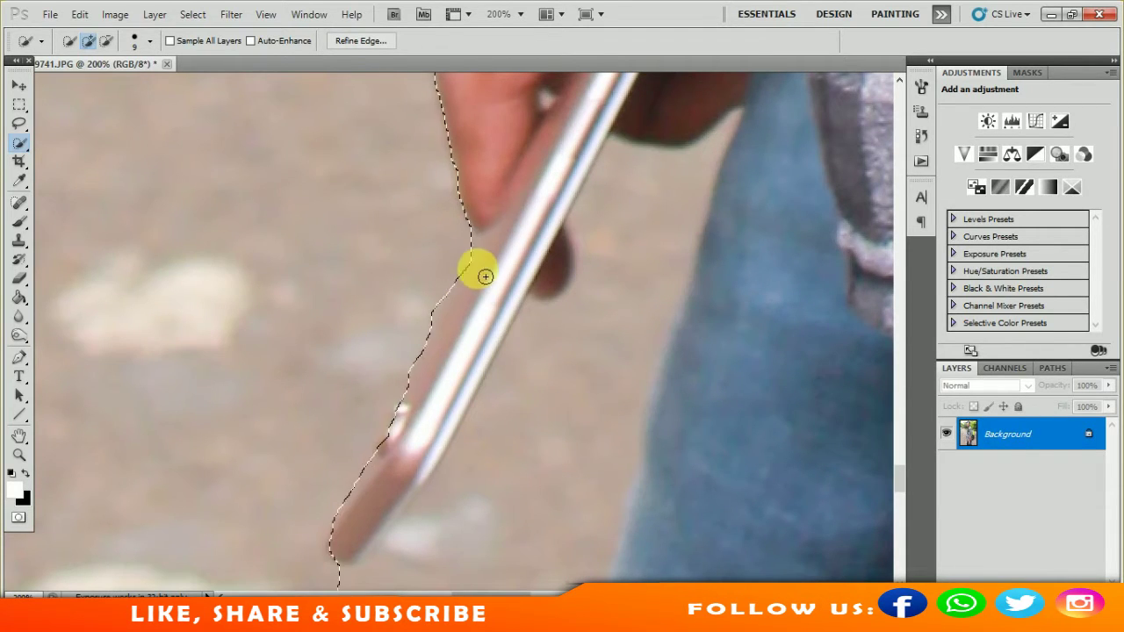
left_click_drag(409, 419, 375, 467)
mouse_move(644, 175)
left_mouse_down()
mouse_move(615, 389)
mouse_move(639, 301)
left_mouse_up()
scroll(469, 462, "down", 3)
Remove background gaps between pen and jeans, add the area by the pen top, then fit the image
left_click_drag(468, 463, 447, 450)
left_click_drag(333, 484, 344, 439)
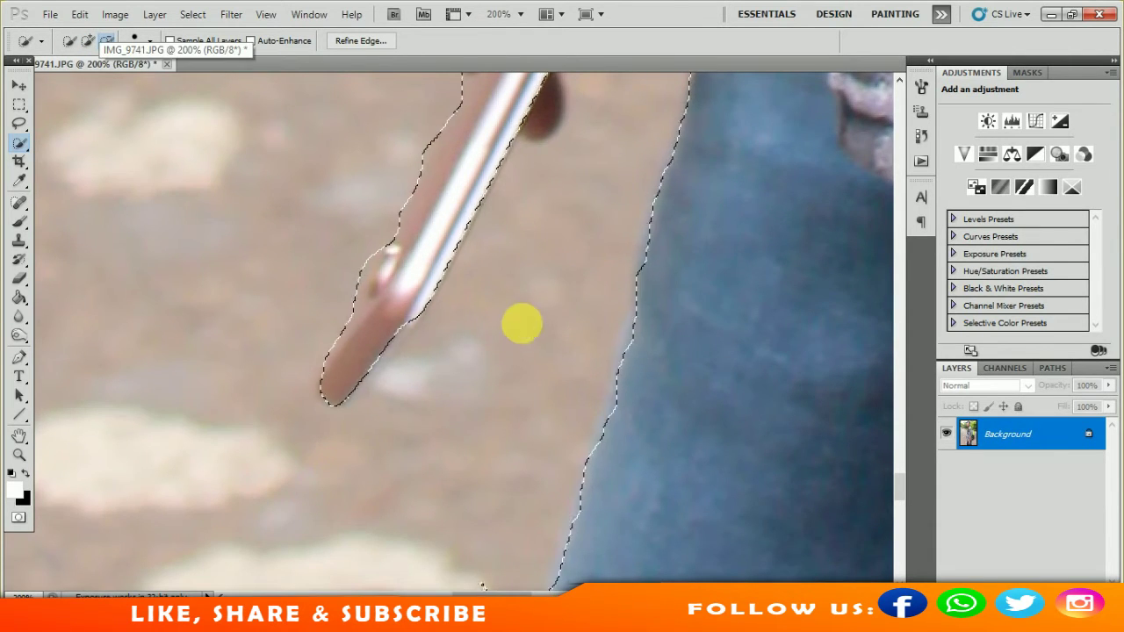
left_click(88, 40)
left_click_drag(509, 144, 494, 180)
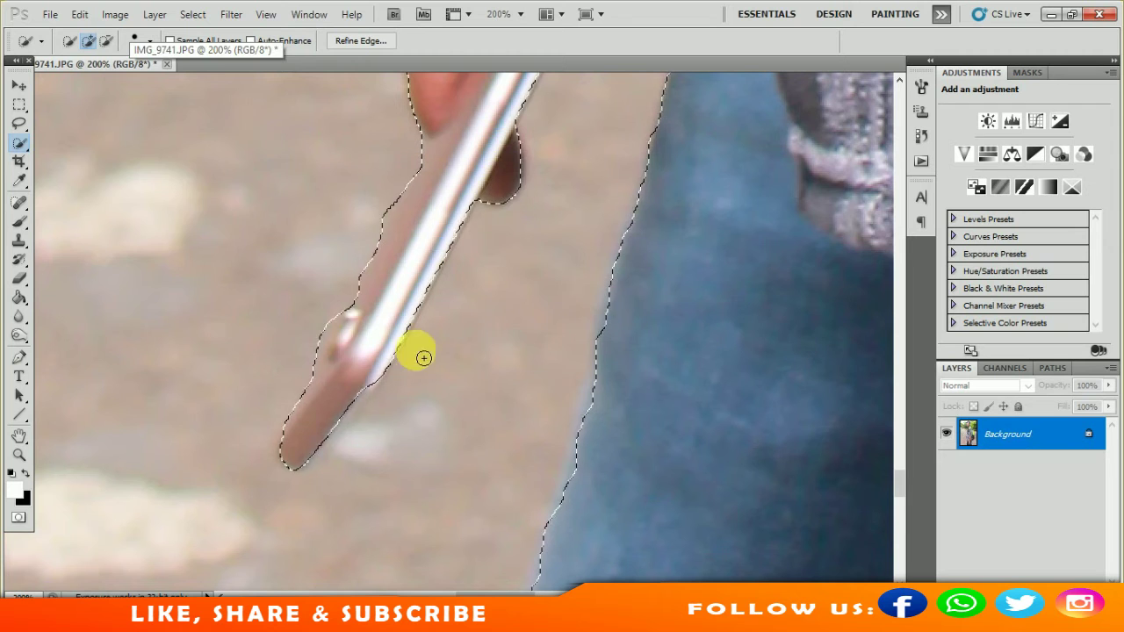
scroll(583, 369, "down", 6)
left_click(106, 41)
left_click(486, 349)
left_click_drag(485, 348, 461, 351)
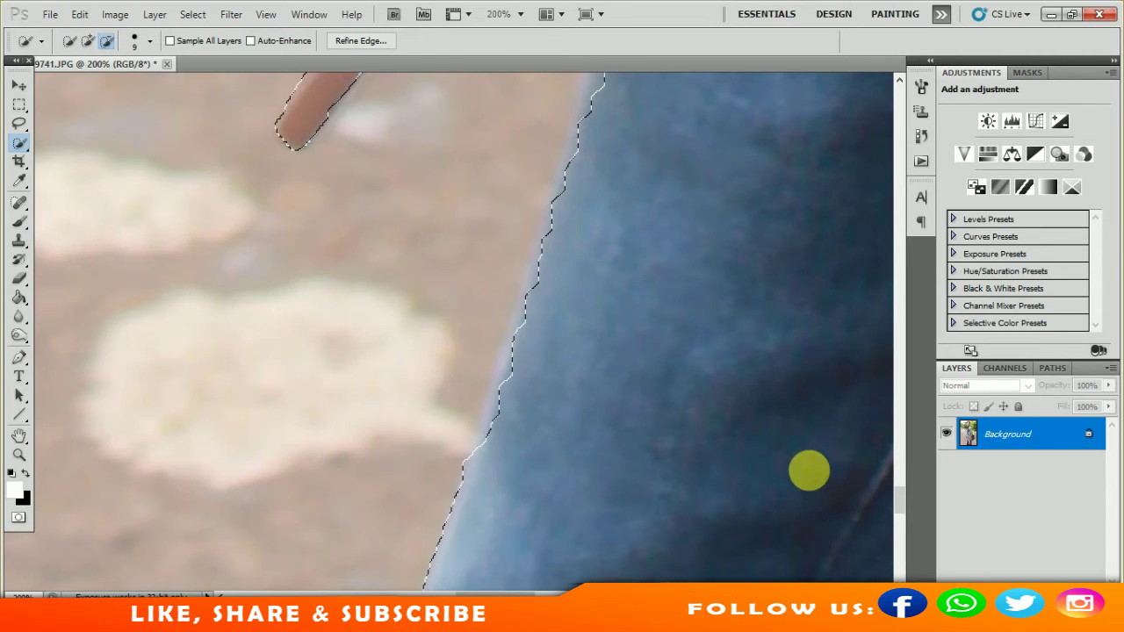
scroll(503, 309, "right", 5)
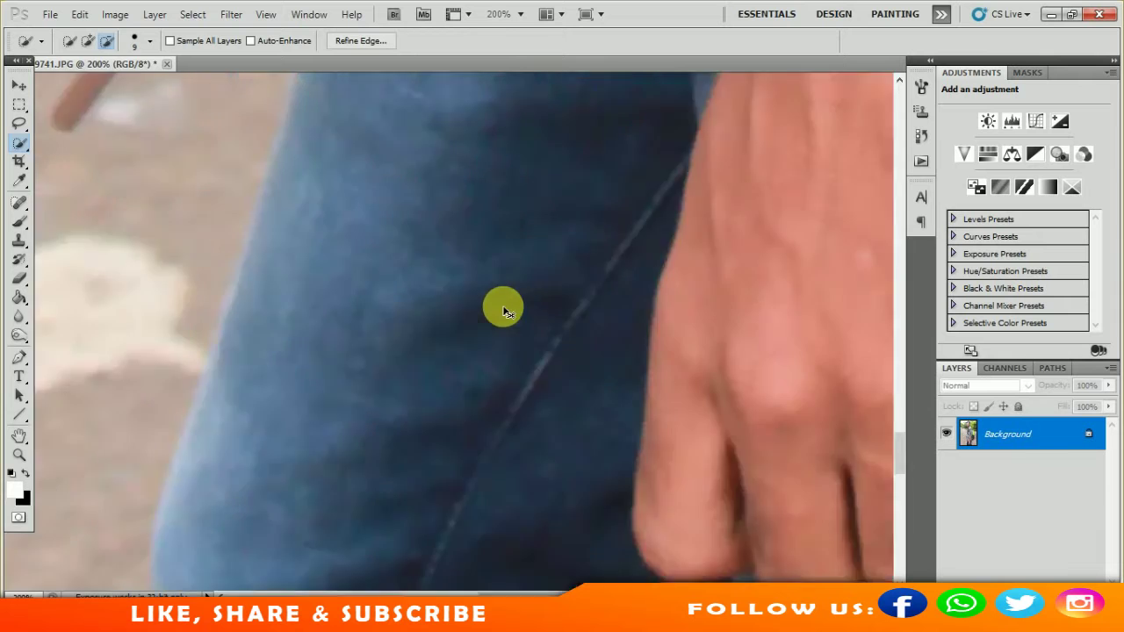
key("ctrl+0")
Refine the selection edge with Smooth set to about 14
right_click(448, 342)
left_click(532, 103)
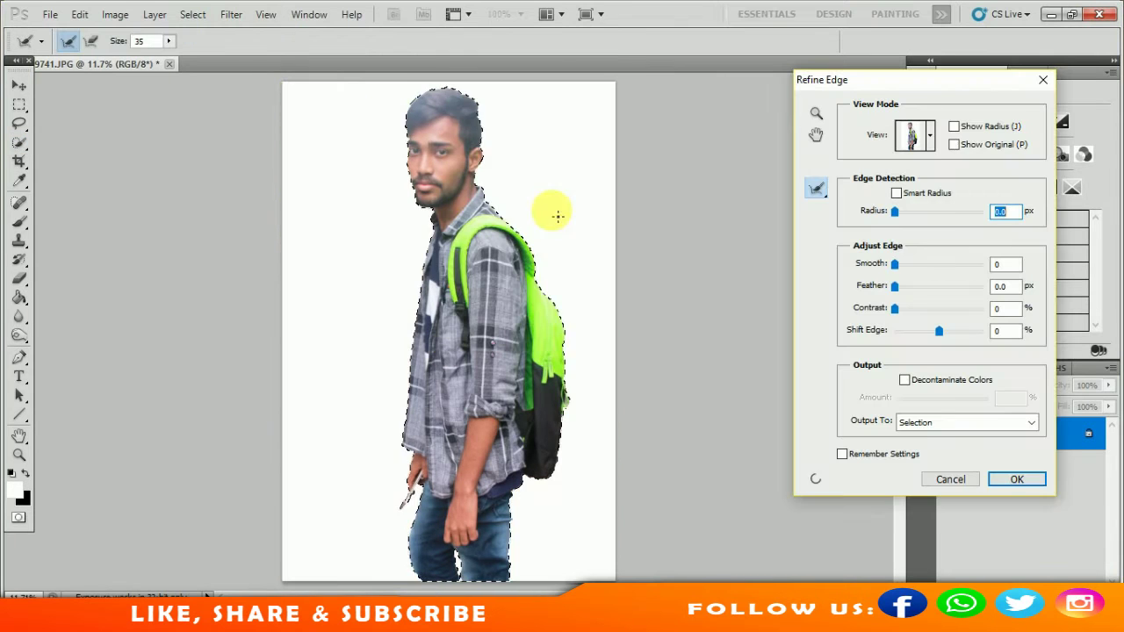
left_click_drag(895, 264, 909, 272)
left_click(1022, 478)
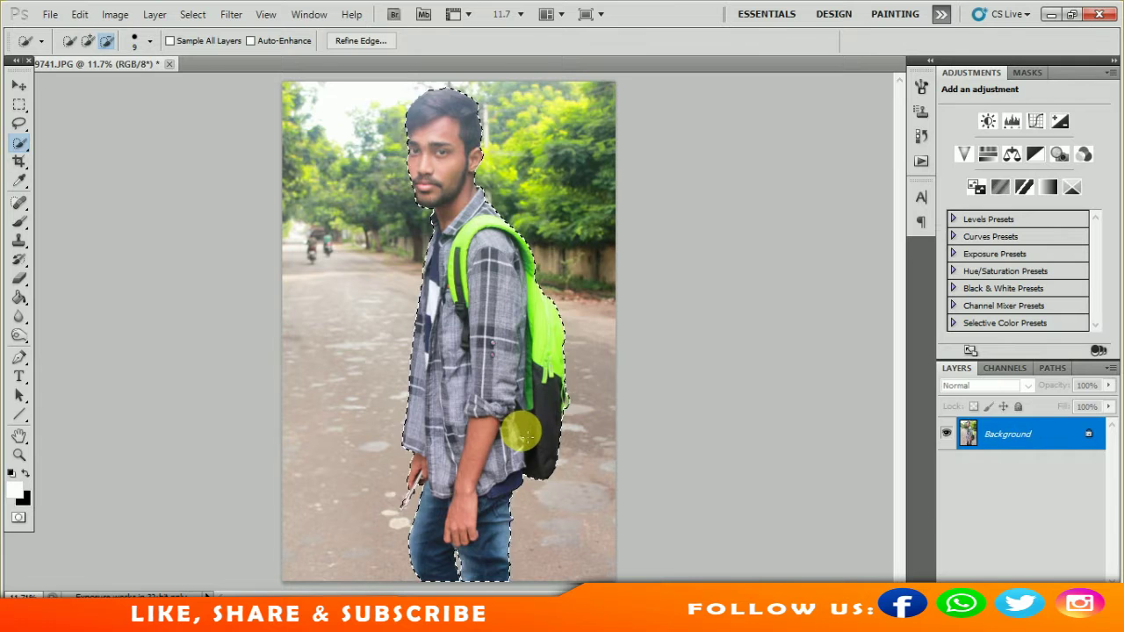
Hide the Background layer to view the man cut out on Layer 1 over transparency
left_click(946, 466)
left_click(948, 469)
left_click(948, 468)
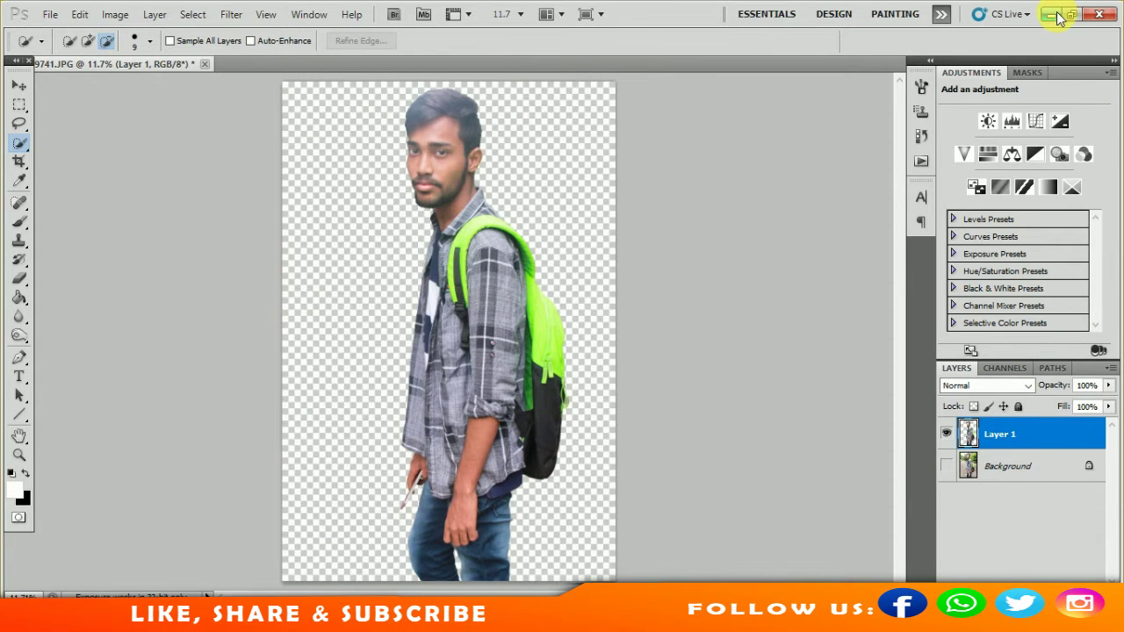
Place taxi-cab-381233 from the backgrounds.png folder into the document
left_click(51, 17)
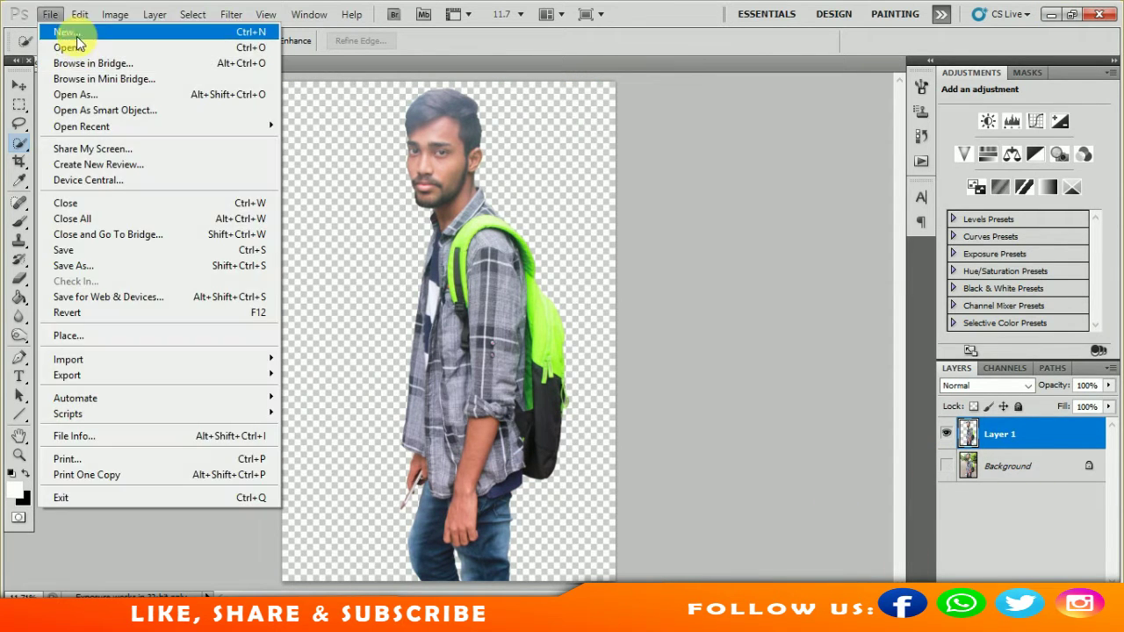
left_click(85, 330)
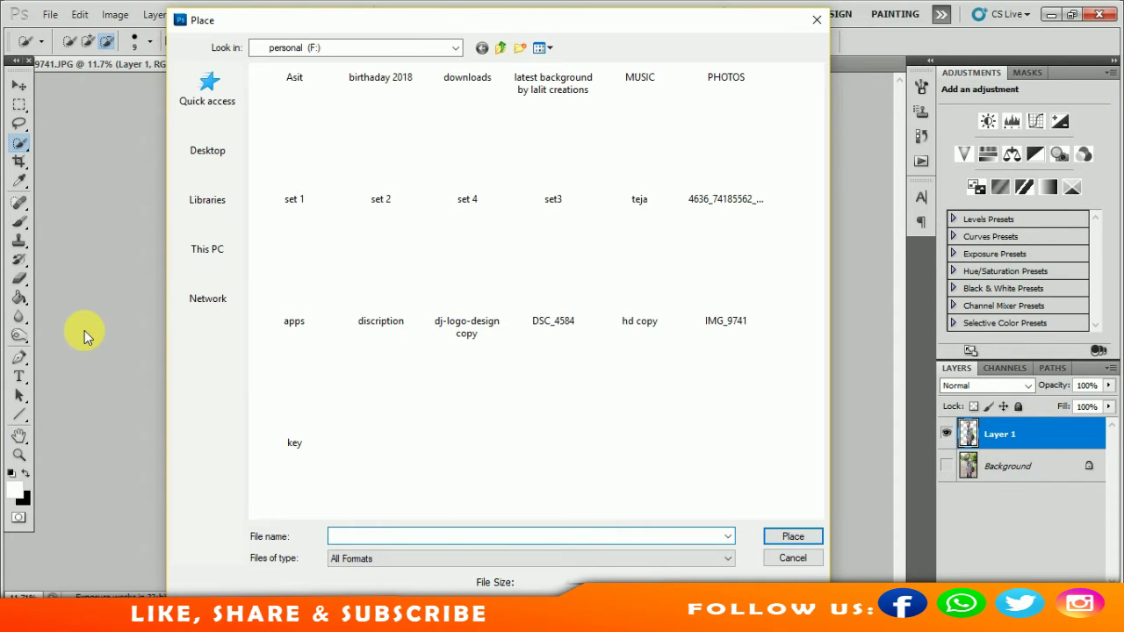
left_click(502, 50)
double_click(510, 271)
double_click(457, 274)
scroll(489, 384, "down", 10)
scroll(489, 384, "down", 5)
left_click(466, 255)
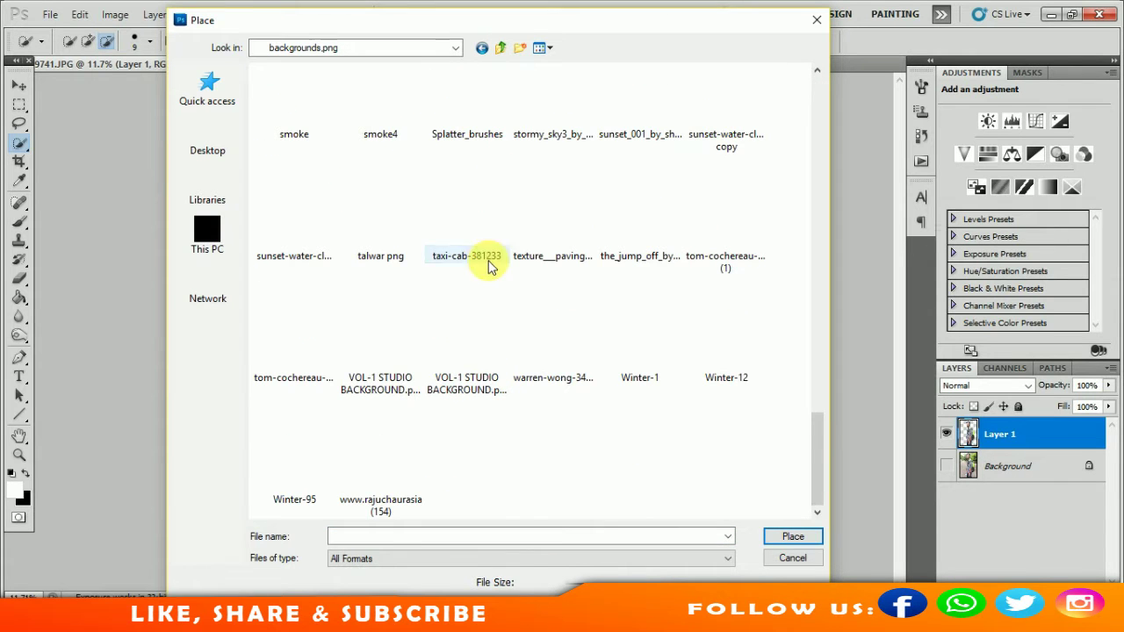
left_click(804, 537)
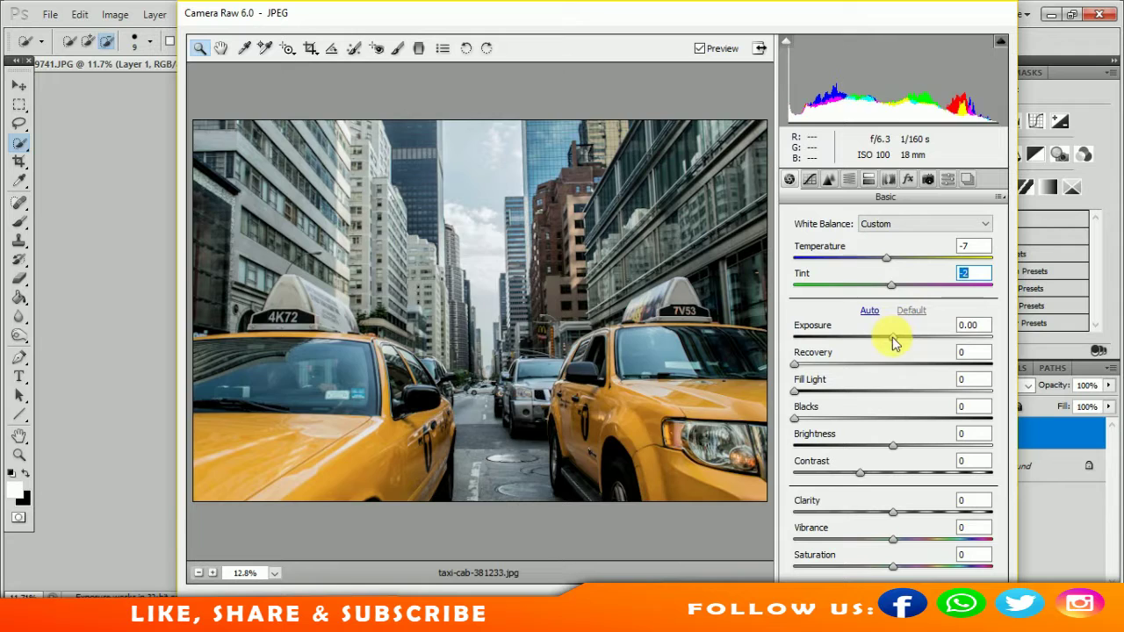
In Camera Raw, set Exposure +0.45, Recovery 7, Fill Light 14, Brightness 0 and Blacks 2
left_click_drag(892, 342, 906, 344)
left_click_drag(815, 373, 808, 366)
left_click_drag(794, 391, 825, 393)
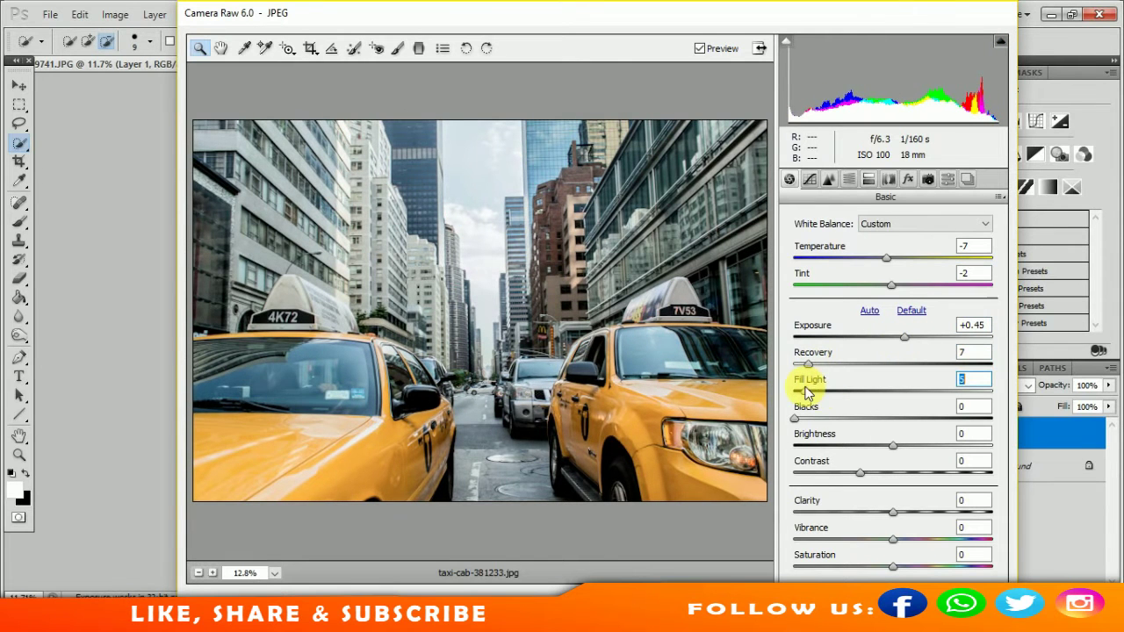
left_click_drag(900, 445, 899, 445)
left_click(799, 419)
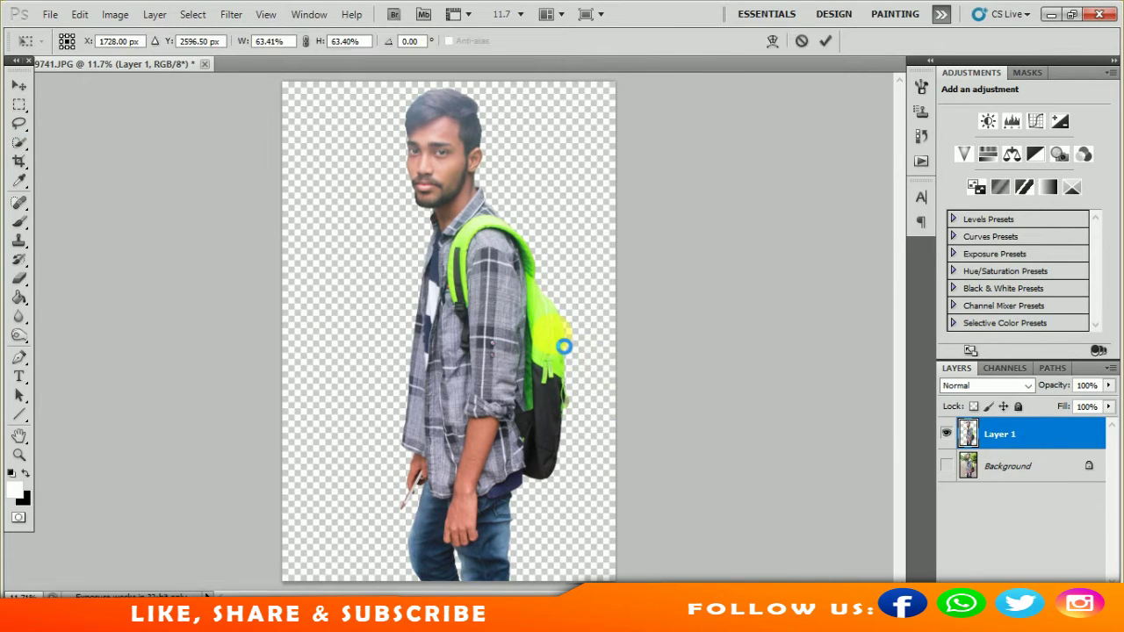
Commit the placed taxi photo and enlarge the canvas with the Crop tool
key("w")
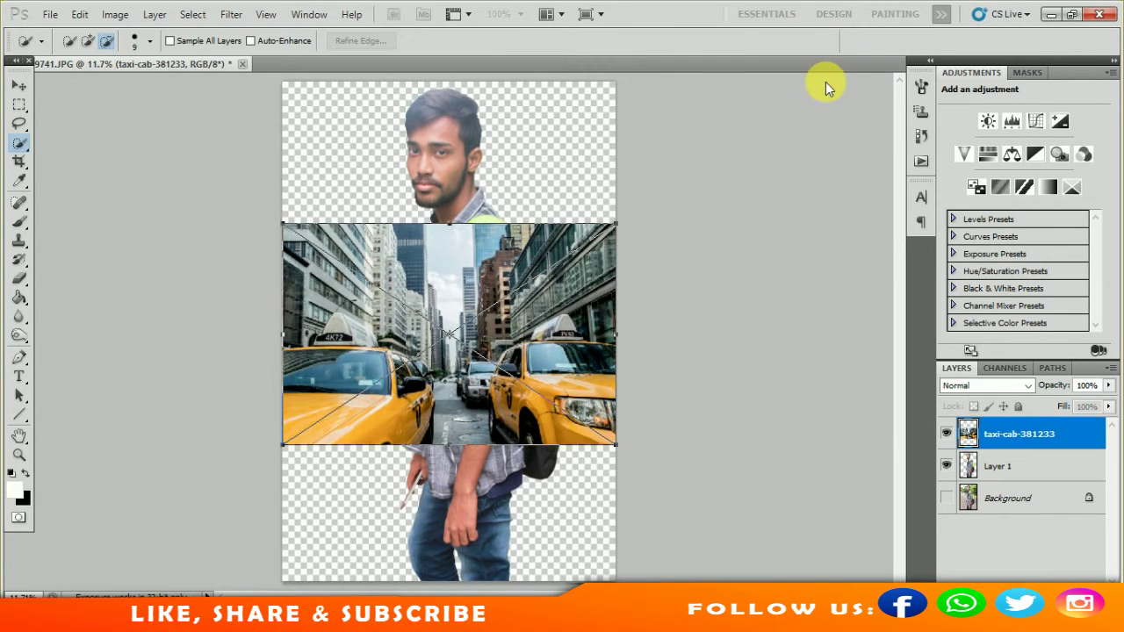
key("Return")
key("ctrl+minus")
key("c")
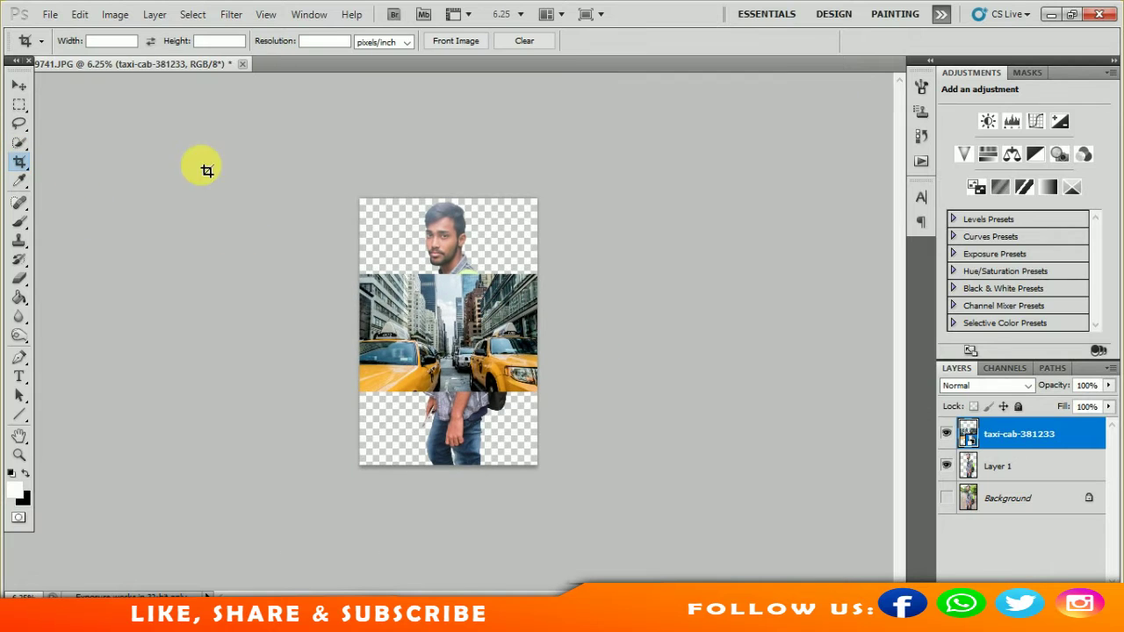
left_click_drag(360, 199, 538, 465)
left_click_drag(538, 203, 621, 174)
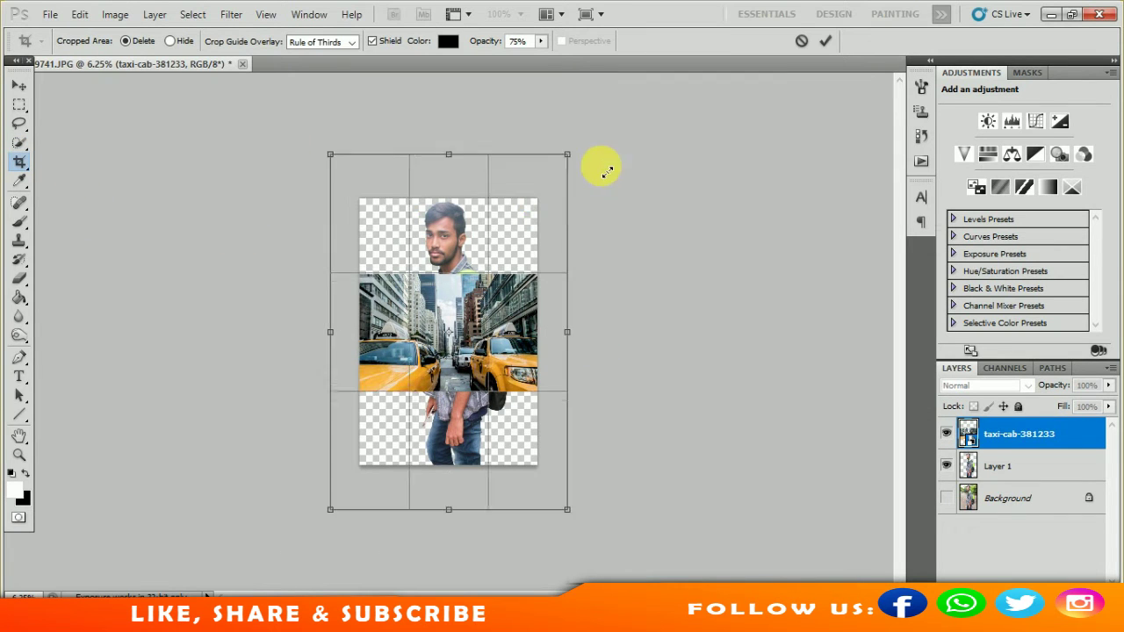
left_click_drag(578, 332, 659, 333)
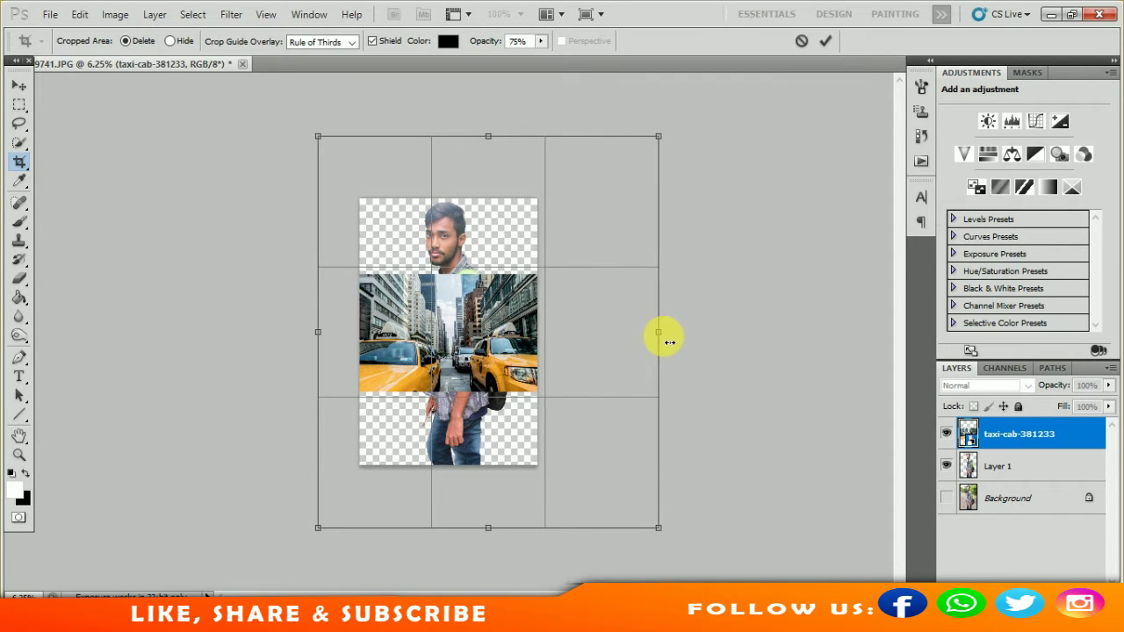
key("Escape")
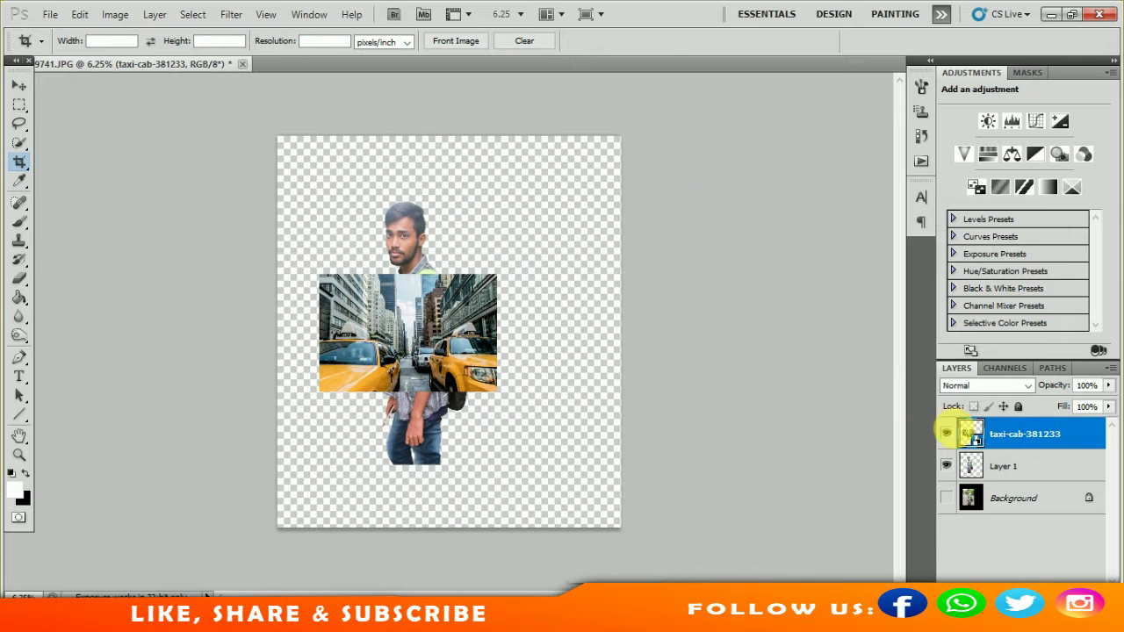
Scale and reposition the taxi photo to fill the enlarged canvas
key("ctrl+t")
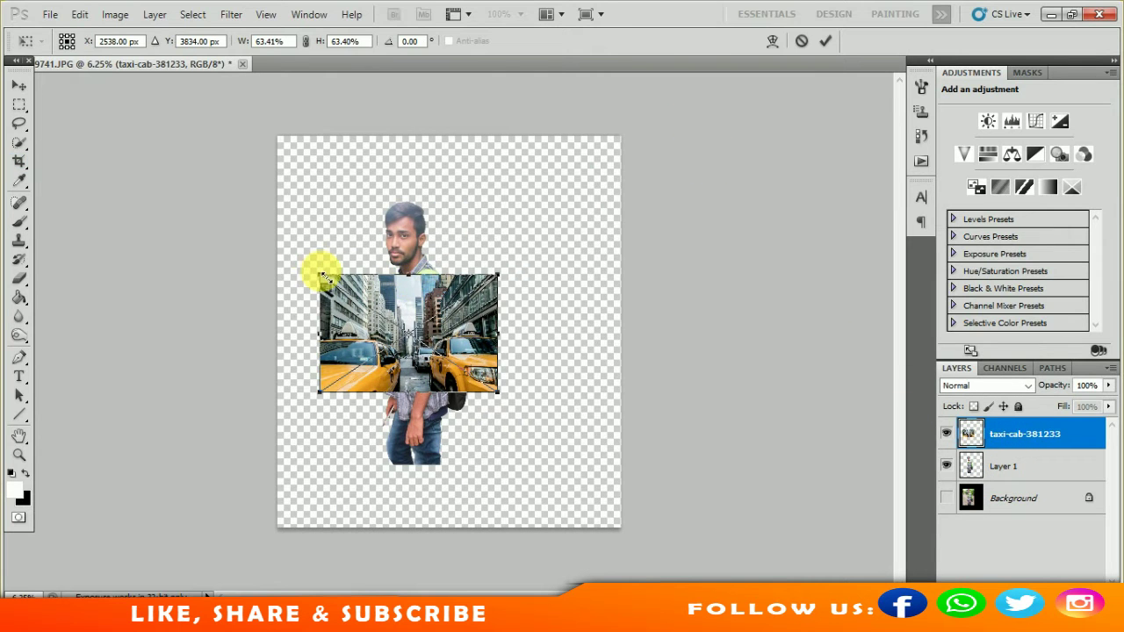
left_click_drag(321, 277, 136, 134)
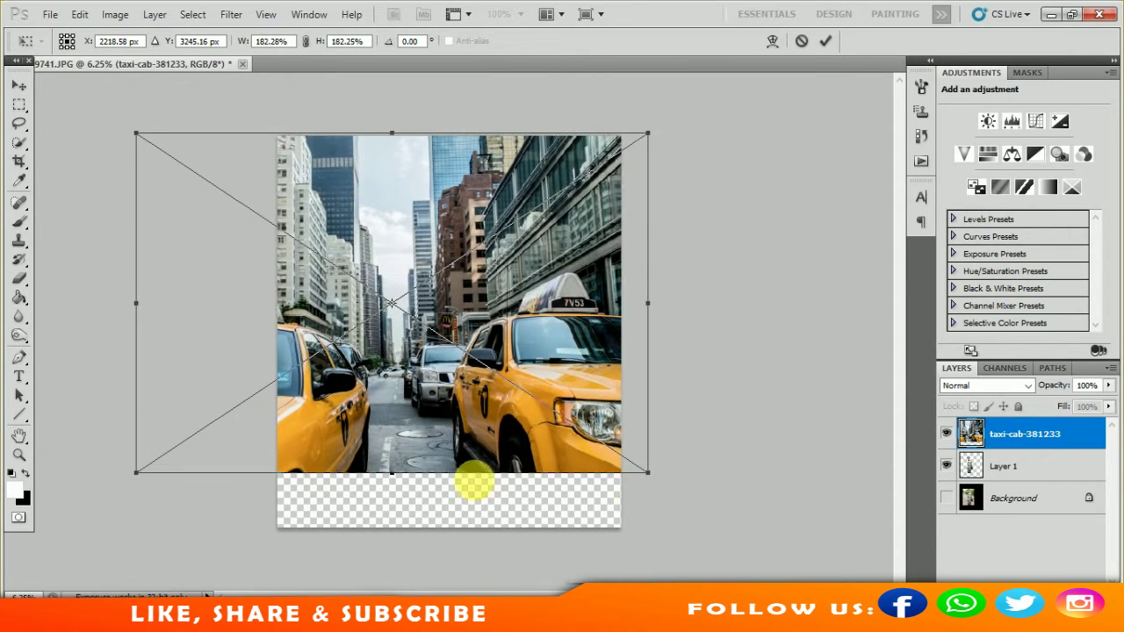
left_click_drag(472, 483, 480, 537)
left_click_drag(399, 187, 395, 136)
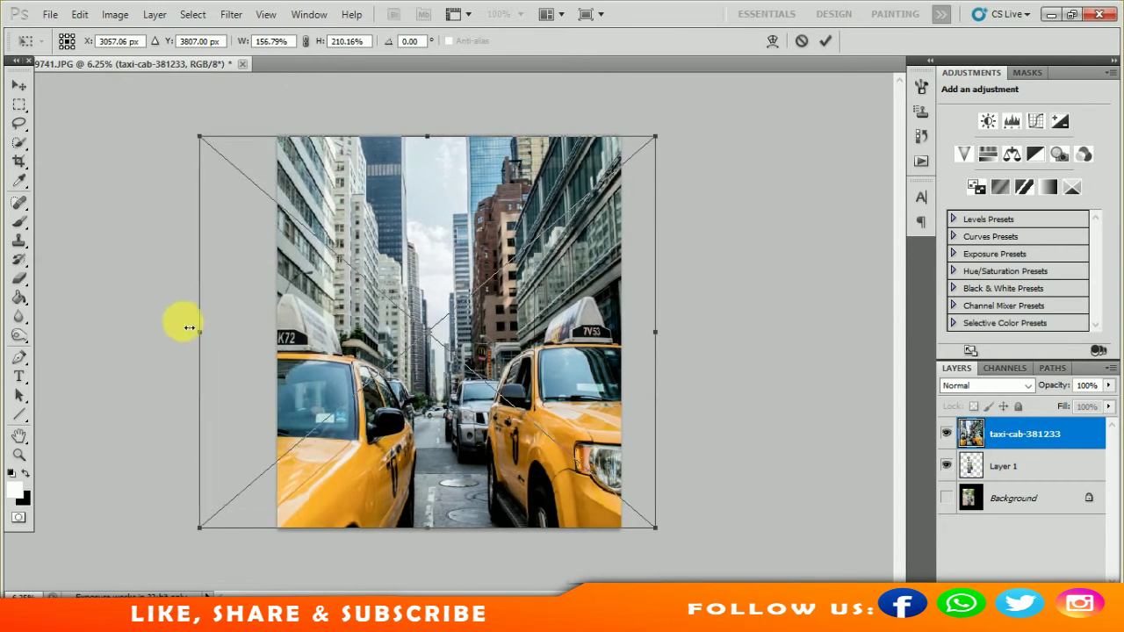
left_click_drag(143, 333, 167, 318)
left_click_drag(276, 319, 344, 330)
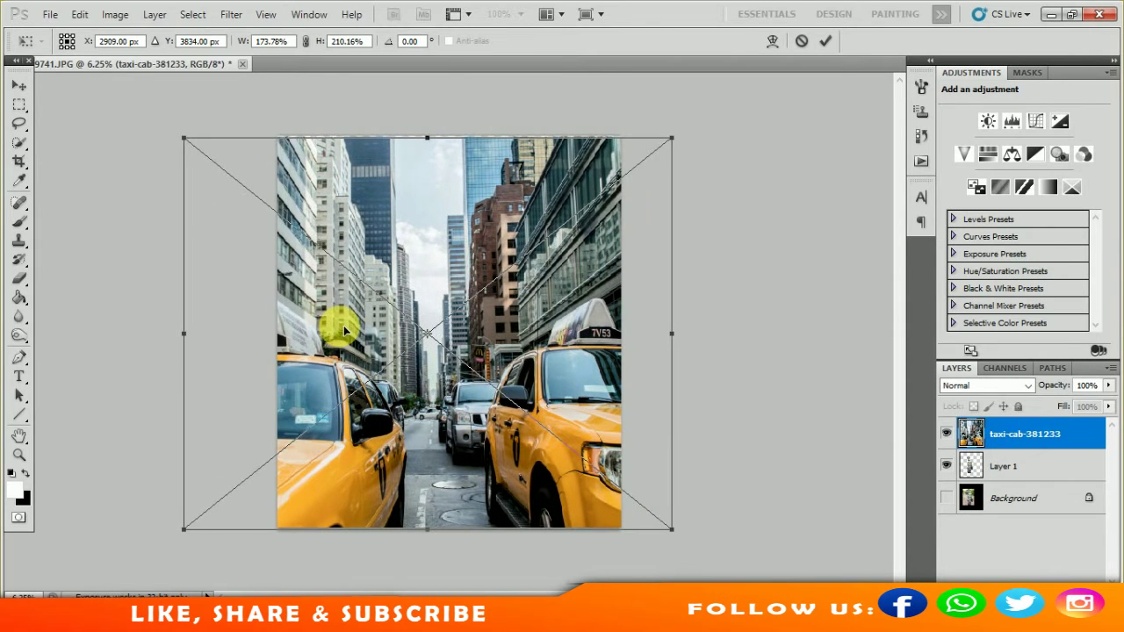
left_click(827, 41)
Nudge the taxi photo into place and move its layer below the man's Layer 1
left_click_drag(511, 220, 507, 220)
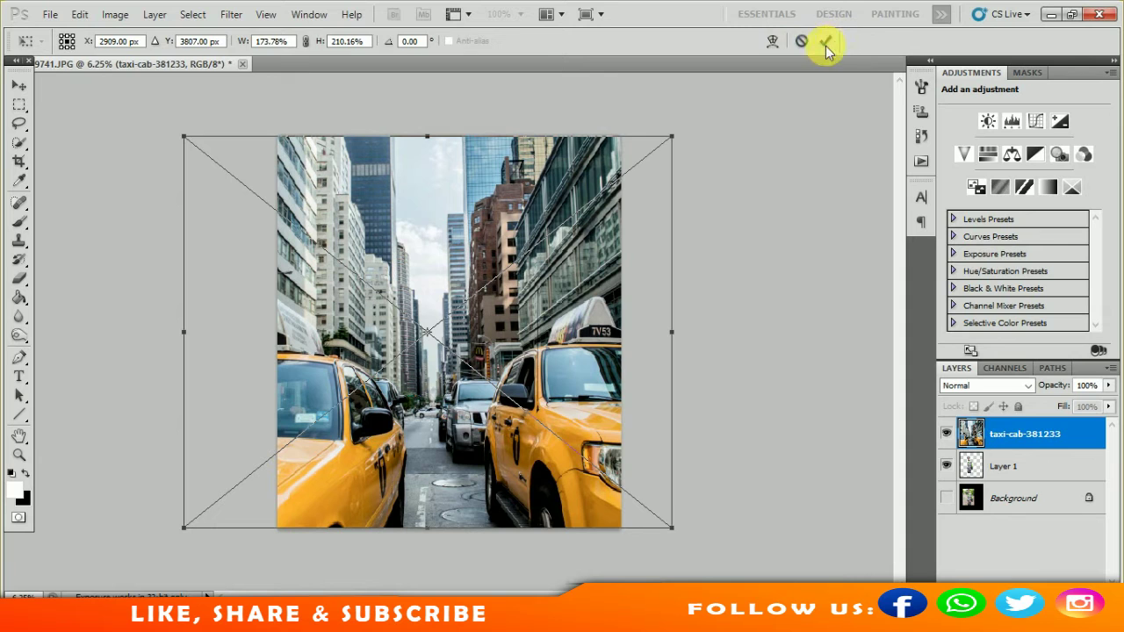
key("c")
left_click(1020, 436)
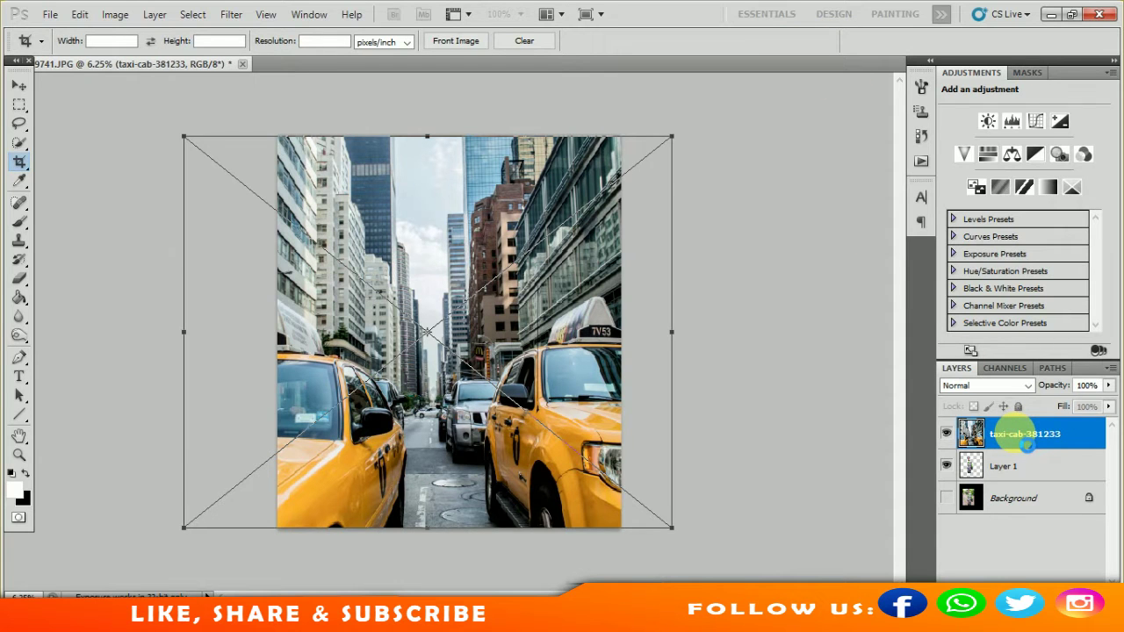
left_click_drag(1025, 443, 1009, 474)
Move the man between the taxis and scale him down to about 95%
left_click(1010, 434)
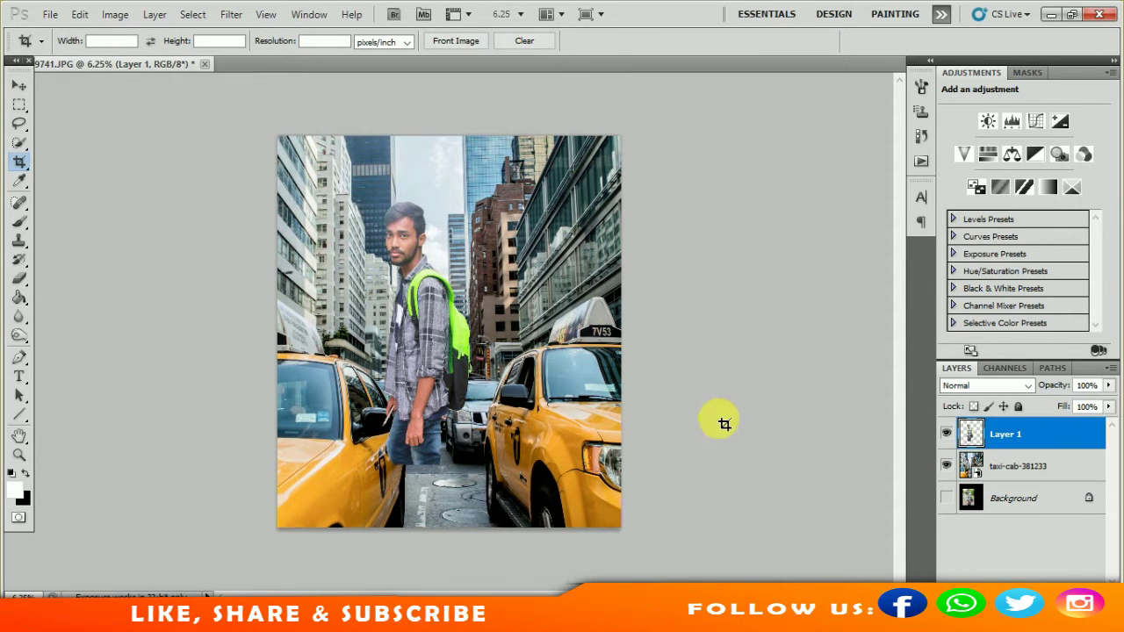
left_click(19, 85)
left_click_drag(402, 318, 426, 379)
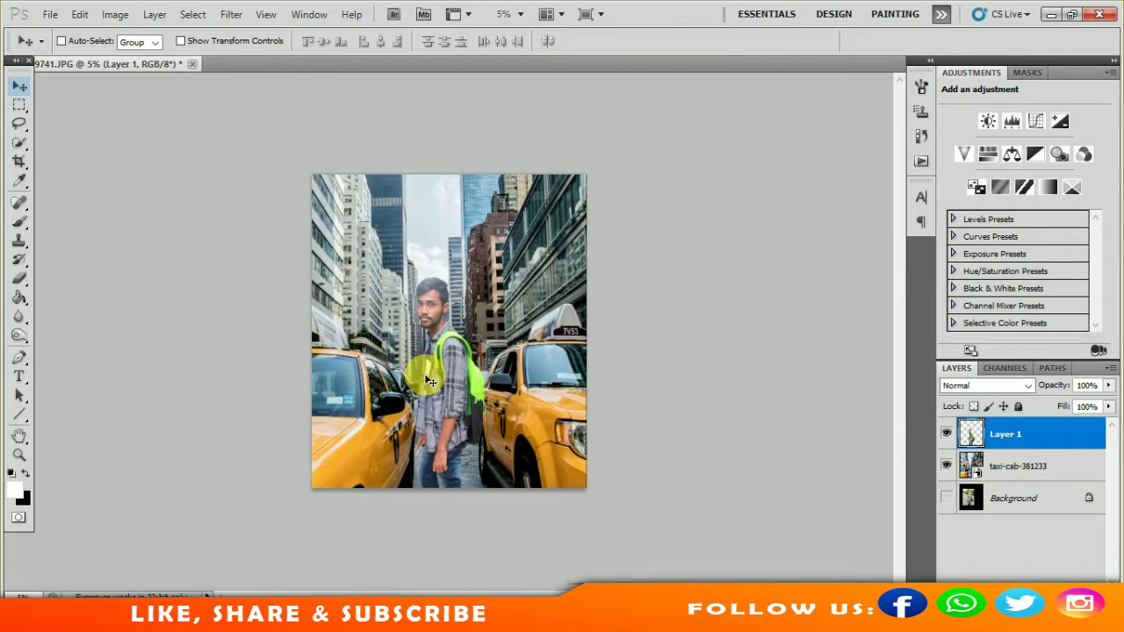
key("ctrl+plus")
key("ctrl+t")
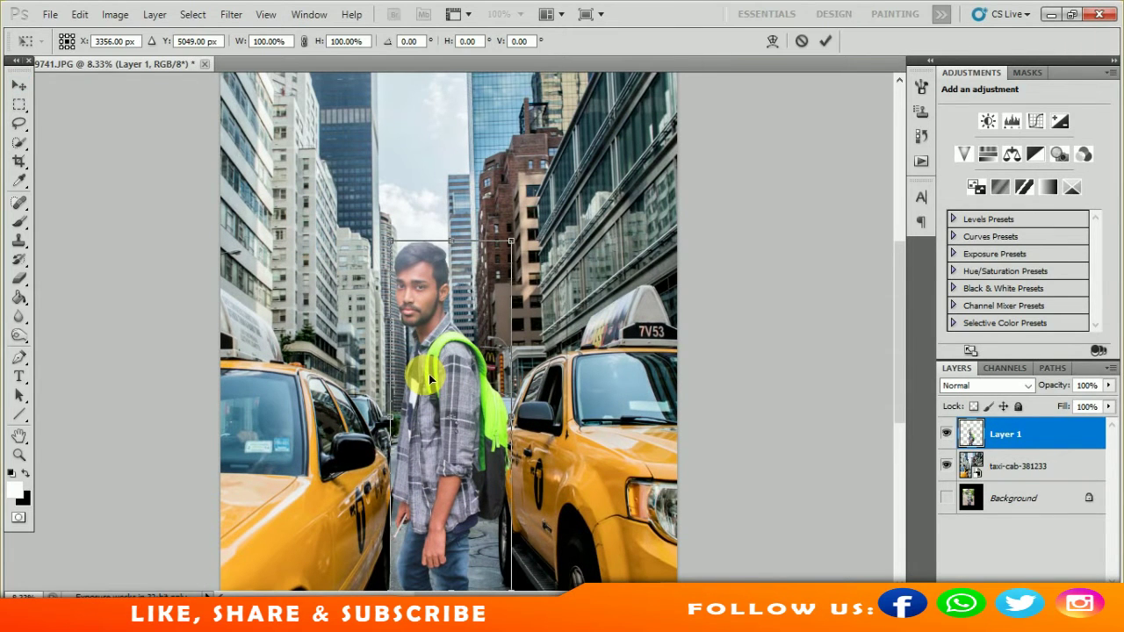
left_click_drag(510, 240, 507, 253)
left_click_drag(452, 320, 471, 344)
left_click(831, 46)
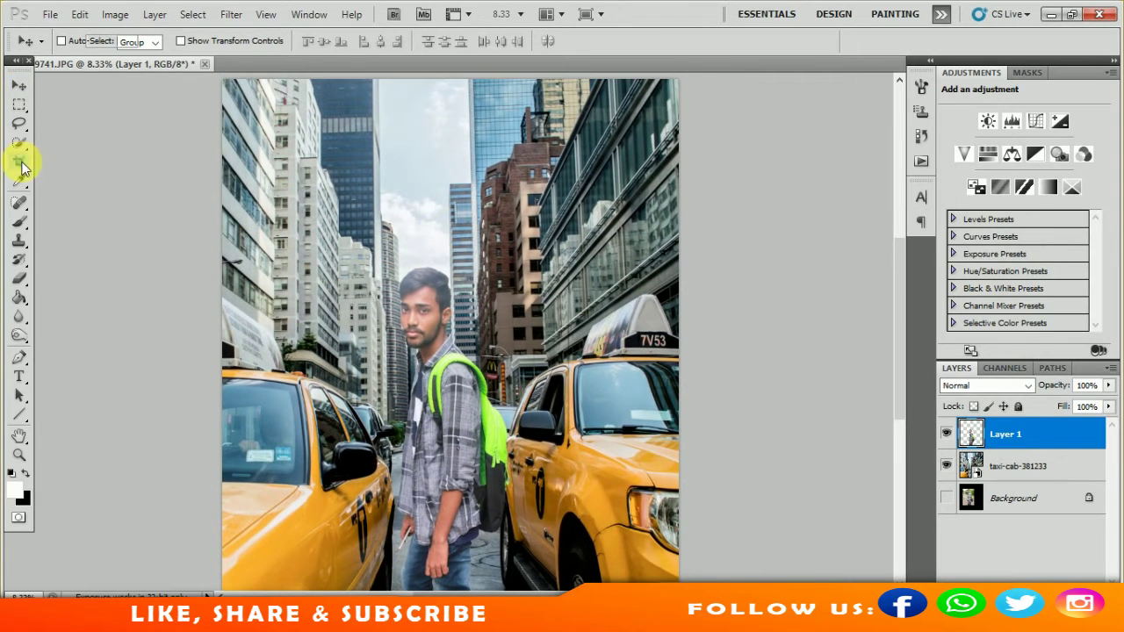
Crop the composite to trim its edges
left_click(20, 162)
left_click_drag(266, 88, 628, 540)
left_click_drag(677, 211, 654, 428)
mouse_move(654, 375)
left_mouse_down()
mouse_move(686, 378)
mouse_move(643, 377)
left_mouse_up()
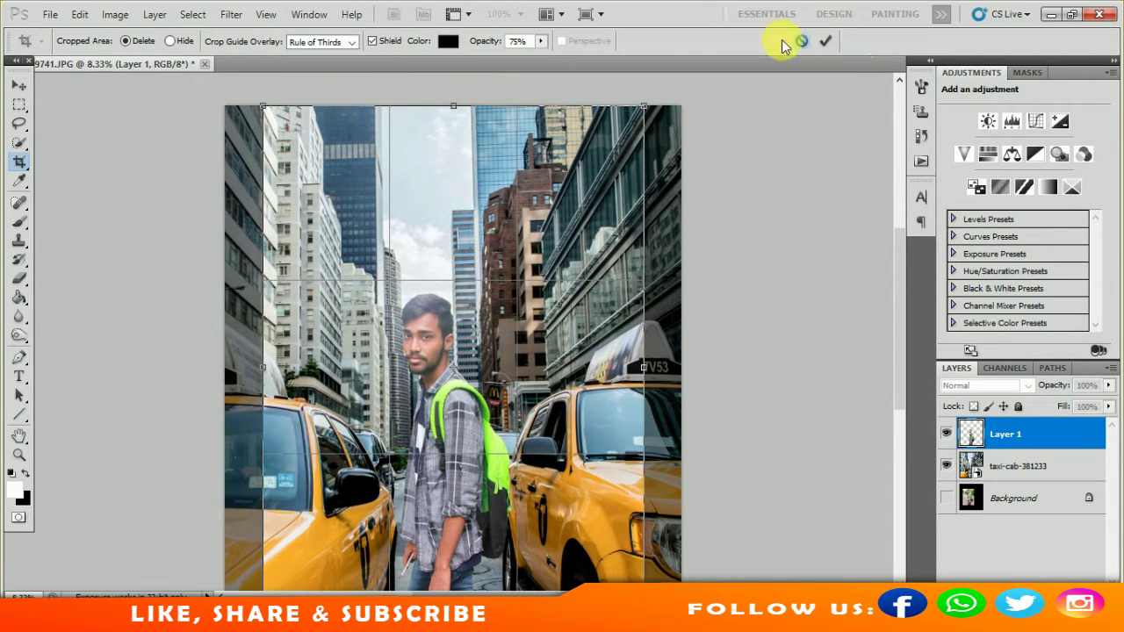
left_click(825, 41)
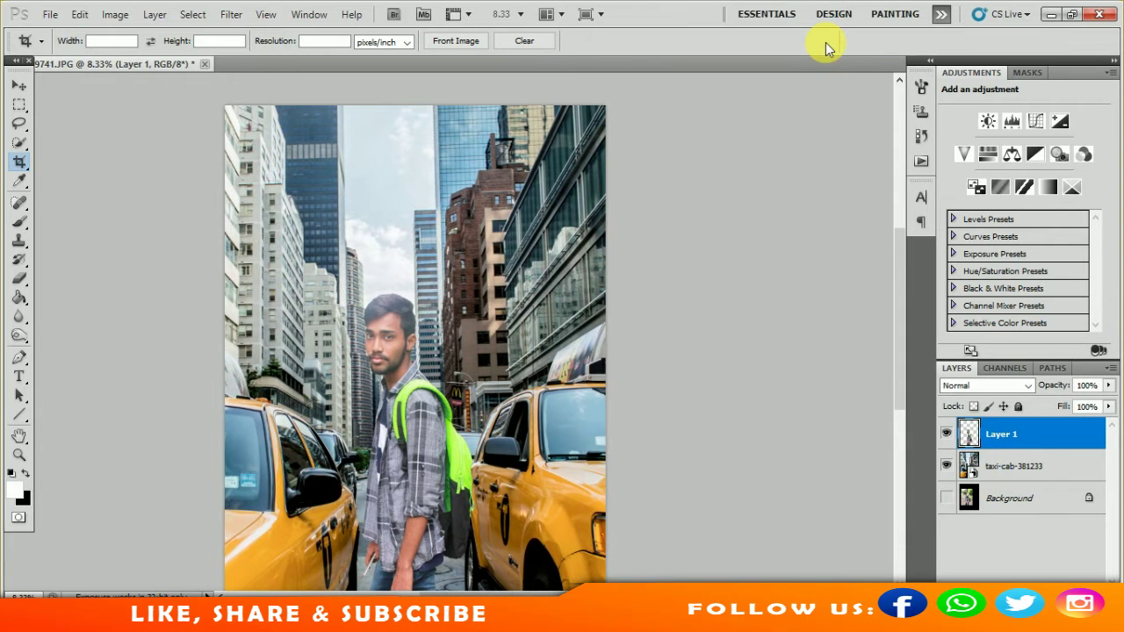
Duplicate the man's layer and set the copy to Soft Light at 74% opacity
mouse_move(1009, 434)
left_mouse_down()
mouse_move(1061, 577)
mouse_move(1084, 578)
left_mouse_up()
left_click(983, 385)
left_click(966, 217)
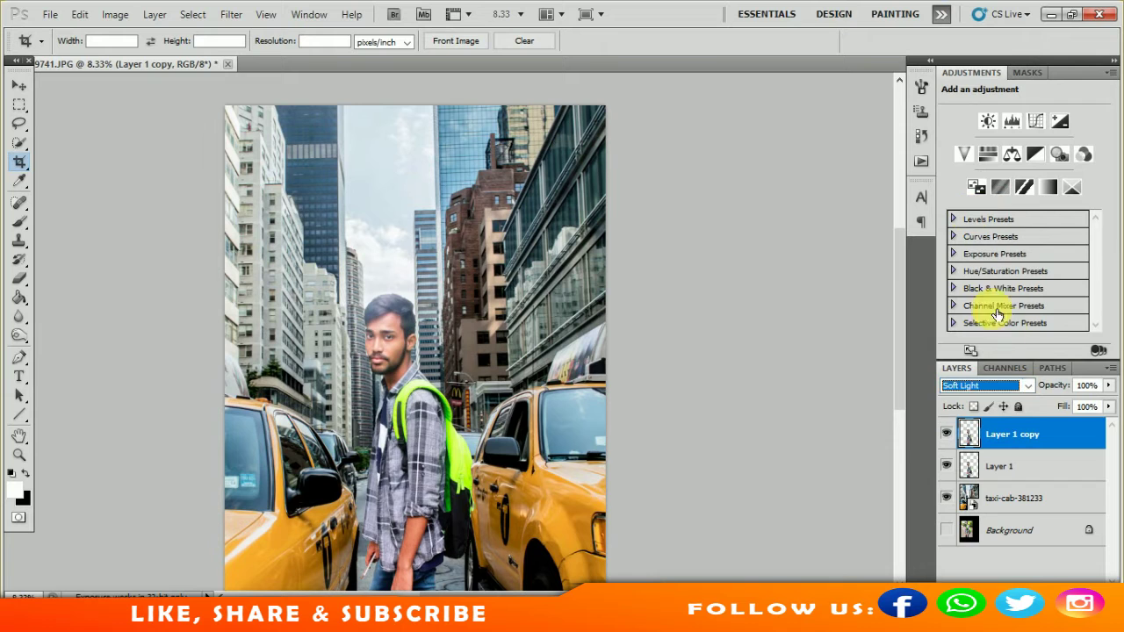
left_click_drag(1110, 386, 1086, 403)
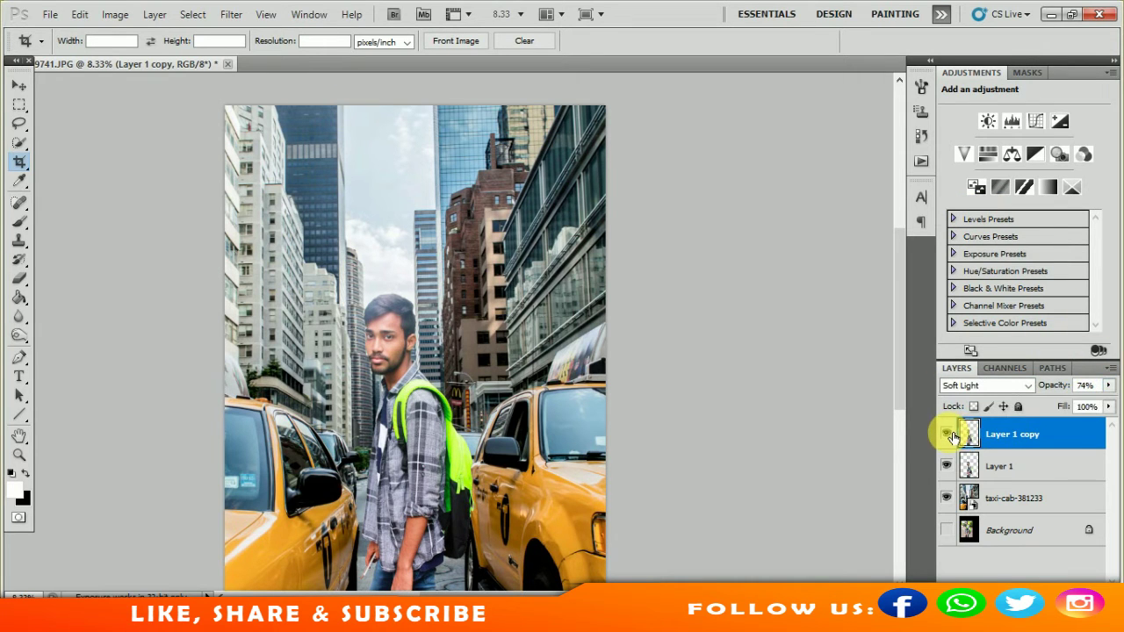
Erase bits of the Soft Light copy, then merge it with Layer 1
left_click(19, 278)
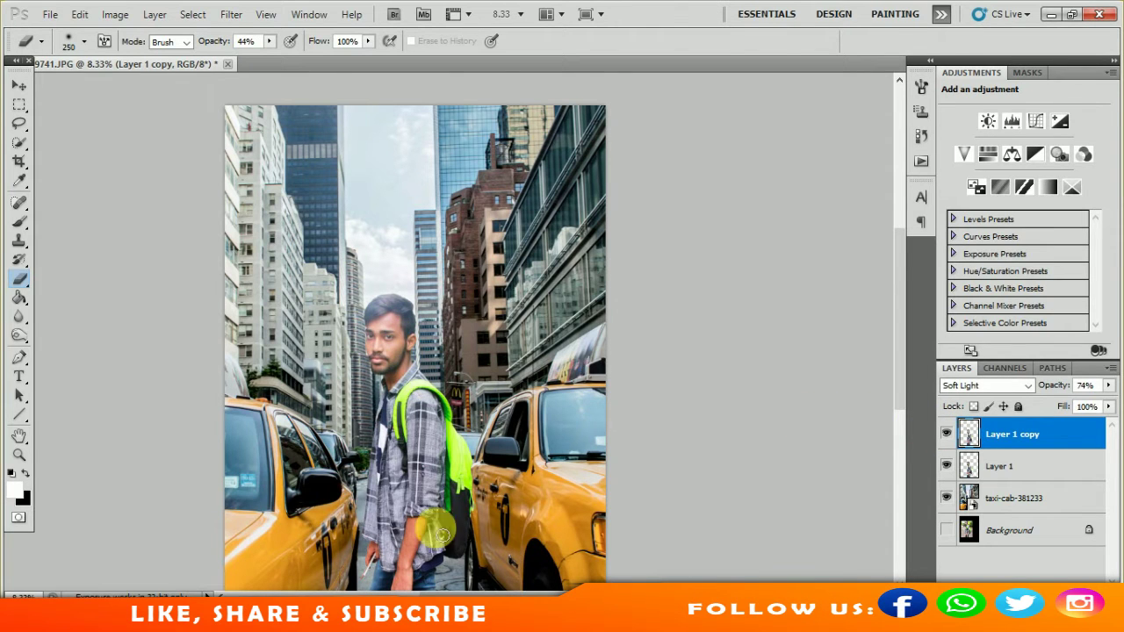
left_click(999, 466, "shift")
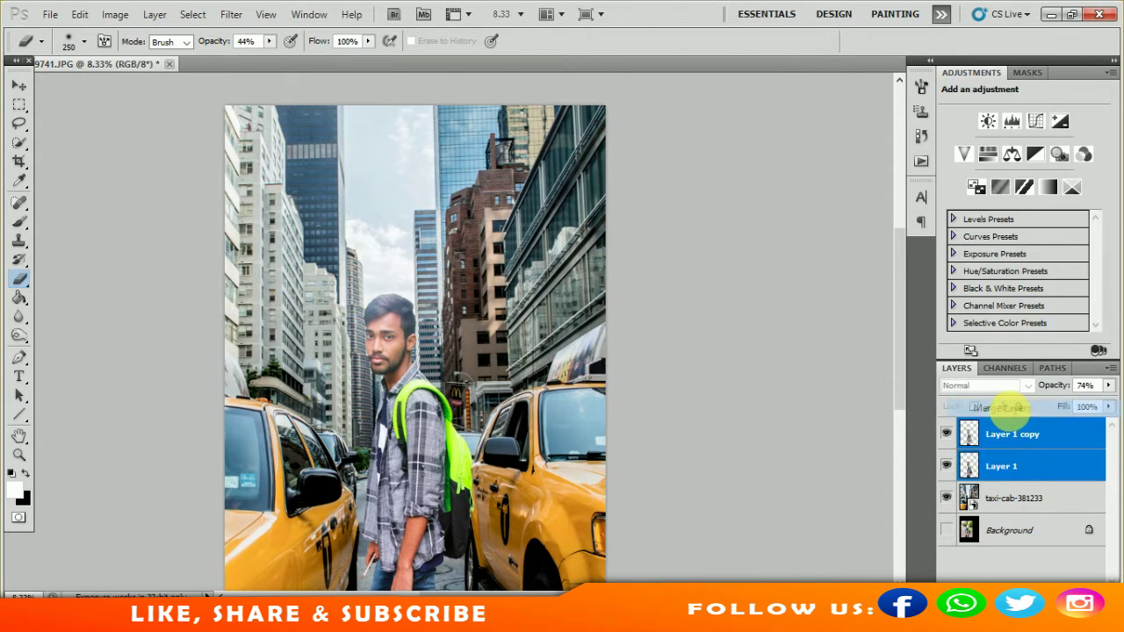
key("ctrl+e")
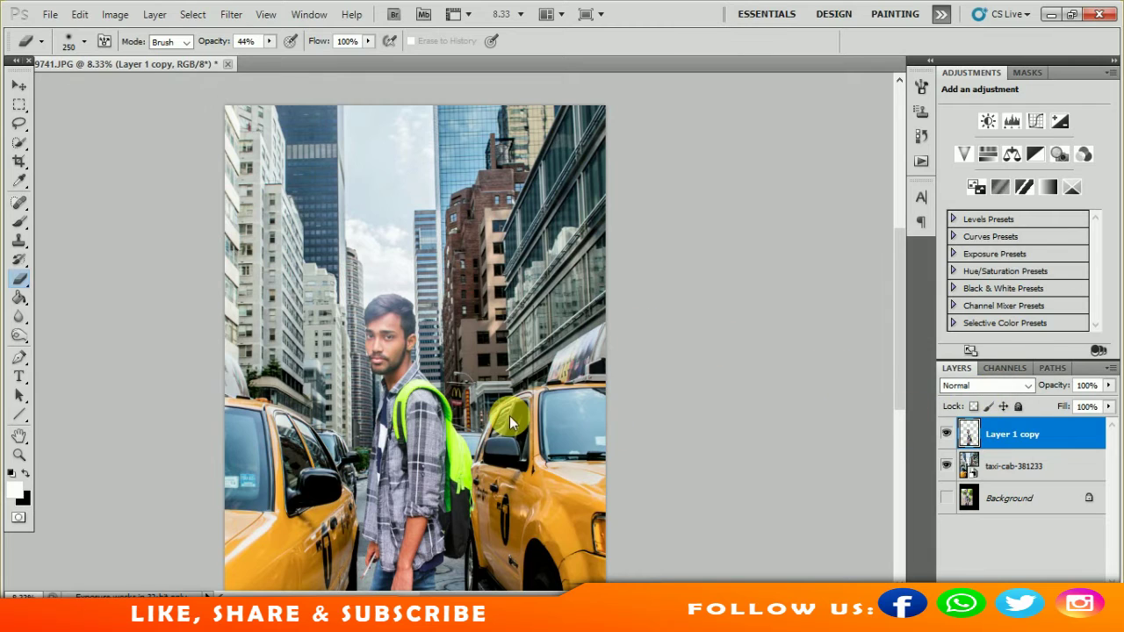
key("ctrl+plus")
key("ctrl+plus")
Hide the man's layer and duplicate the taxi-cab street layer
left_click(947, 434)
left_click(996, 465)
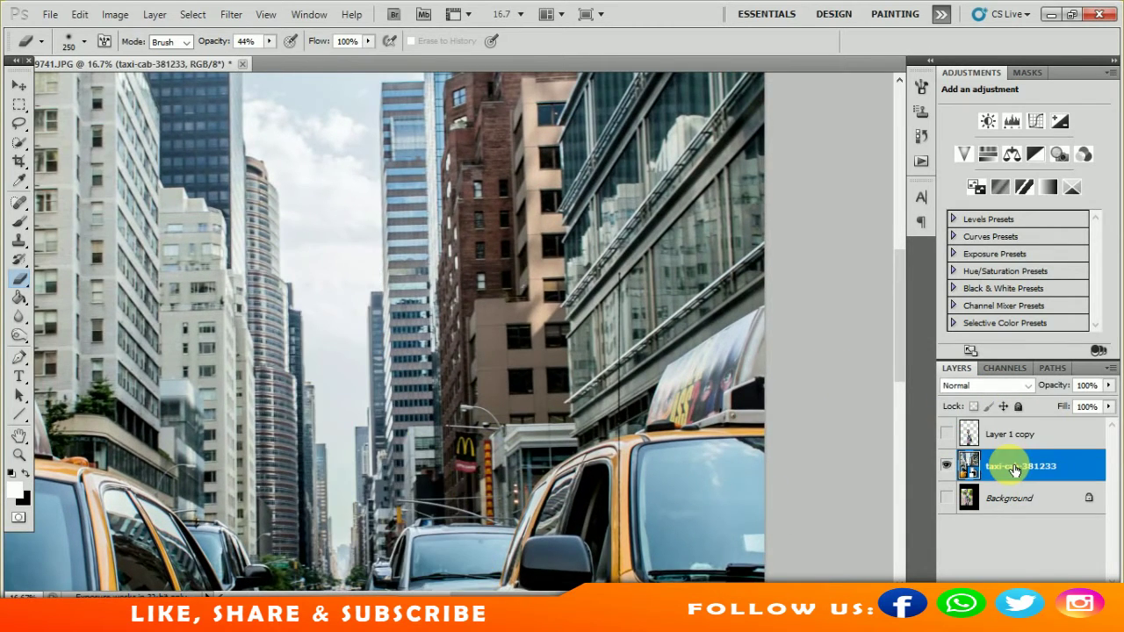
key("ctrl+minus")
key("ctrl+minus")
left_click(15, 147)
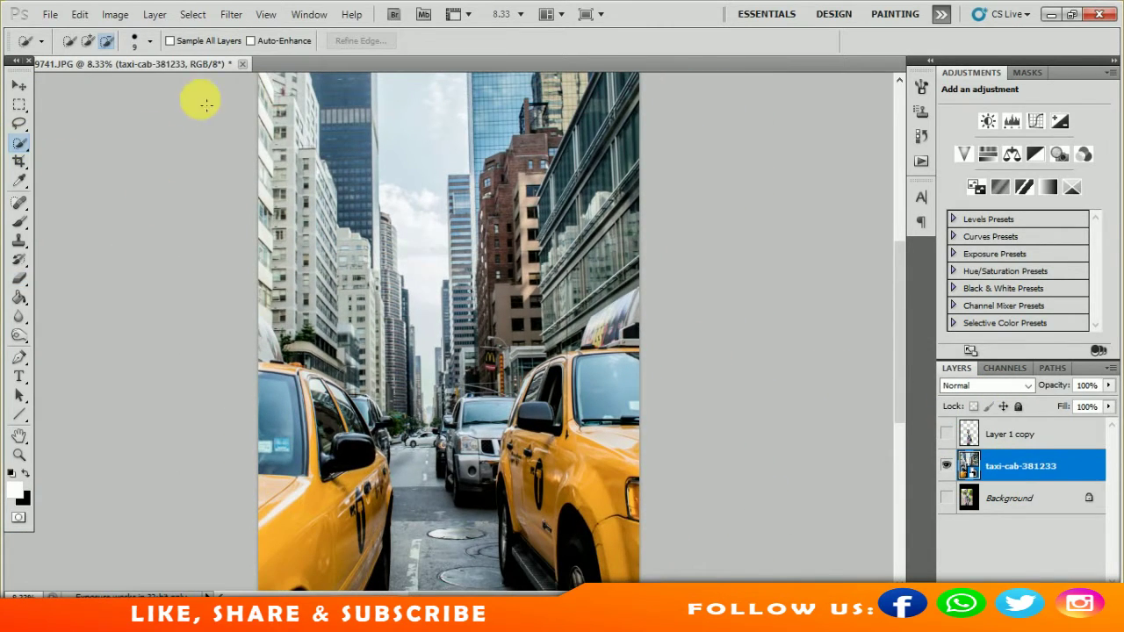
left_click_drag(1027, 466, 1079, 575)
Apply a 27-pixel Gaussian Blur to the taxi street copy, then start erasing on it
left_click(230, 14)
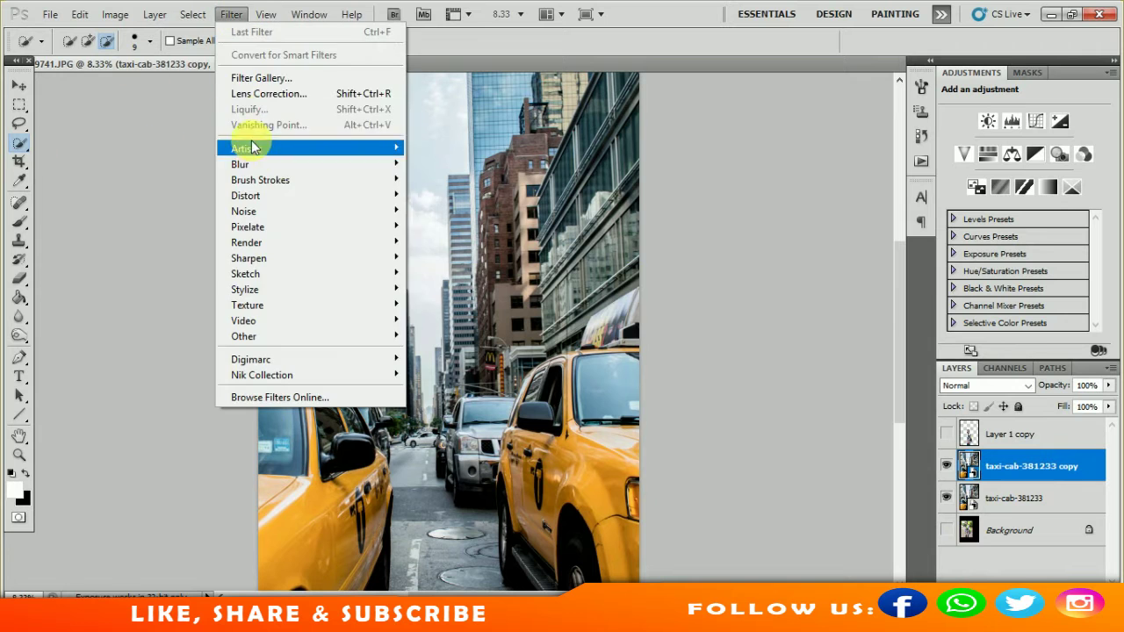
left_click(456, 227)
left_click_drag(924, 314, 911, 316)
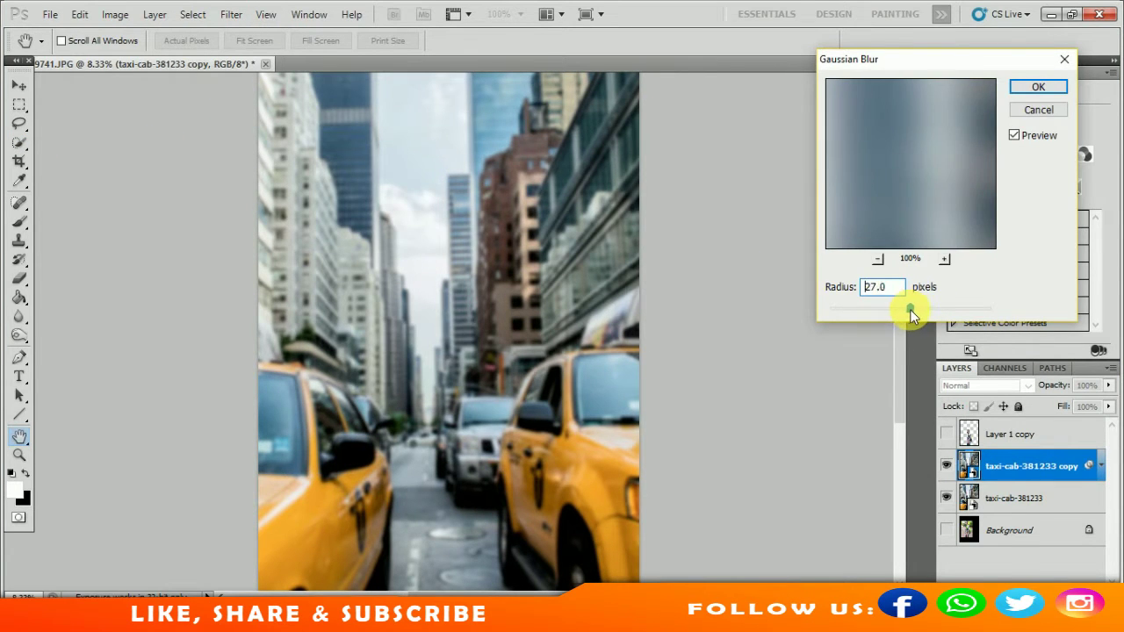
left_click(1039, 88)
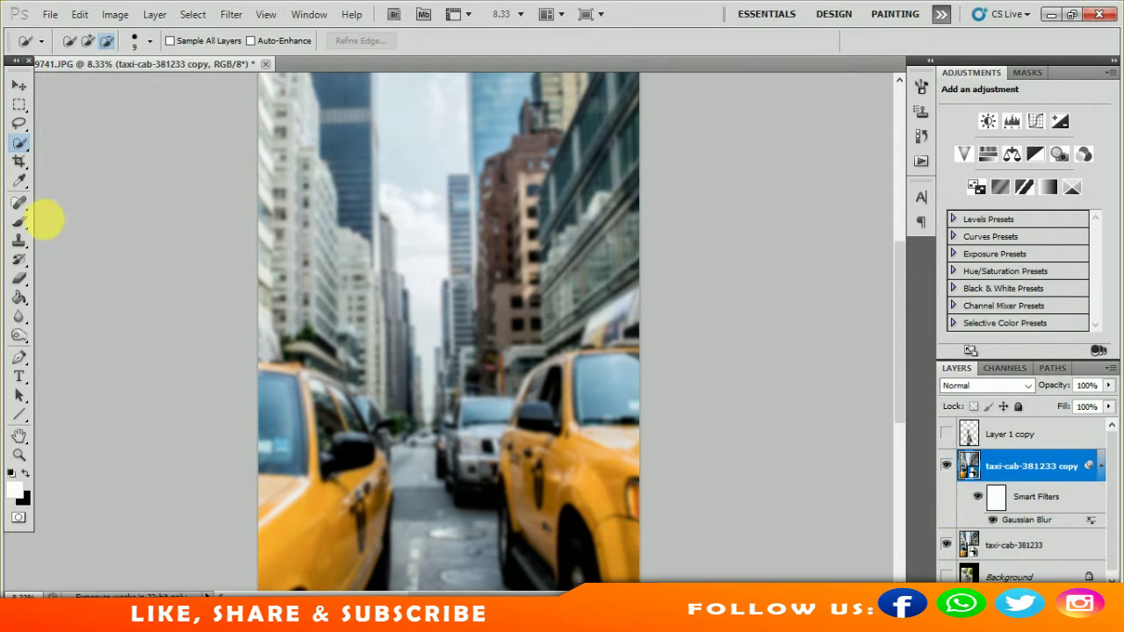
key("e")
left_click(533, 255)
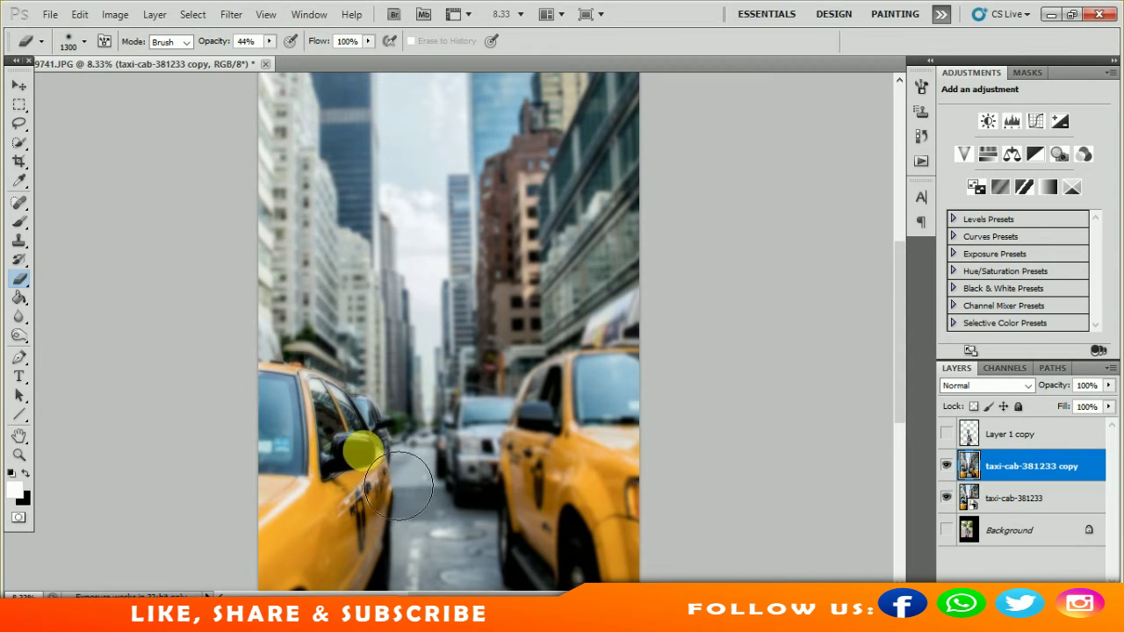
Erase the blur over both taxis so they show sharp, checking with the man hidden
mouse_move(362, 462)
left_mouse_down()
mouse_move(551, 509)
mouse_move(690, 562)
mouse_move(400, 595)
left_mouse_up()
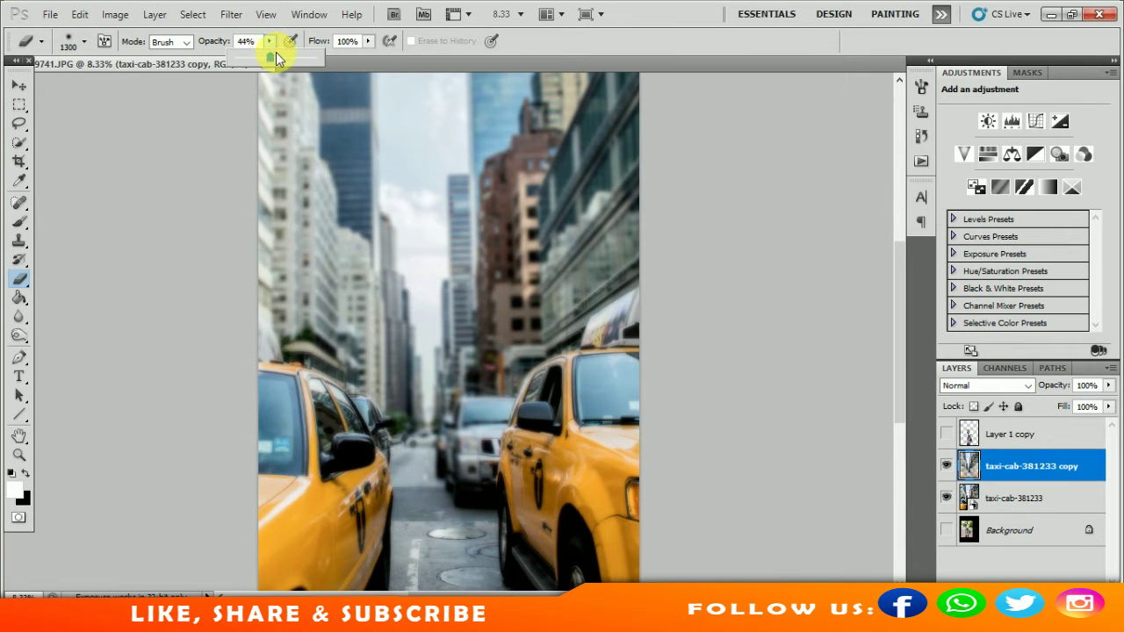
mouse_move(327, 514)
left_mouse_down()
mouse_move(569, 597)
mouse_move(664, 549)
mouse_move(604, 424)
mouse_move(665, 382)
left_mouse_up()
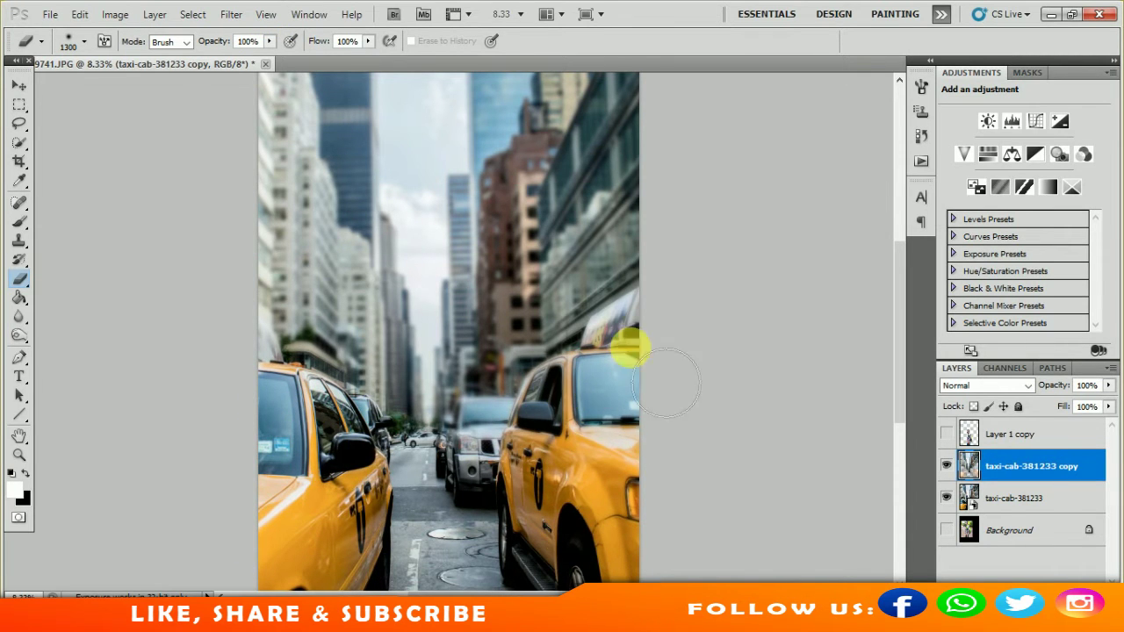
left_click(947, 433)
left_click(946, 433)
Step back one eraser stroke in History and show the man between the taxis again
left_click(947, 433)
left_click(920, 136)
left_click(809, 279)
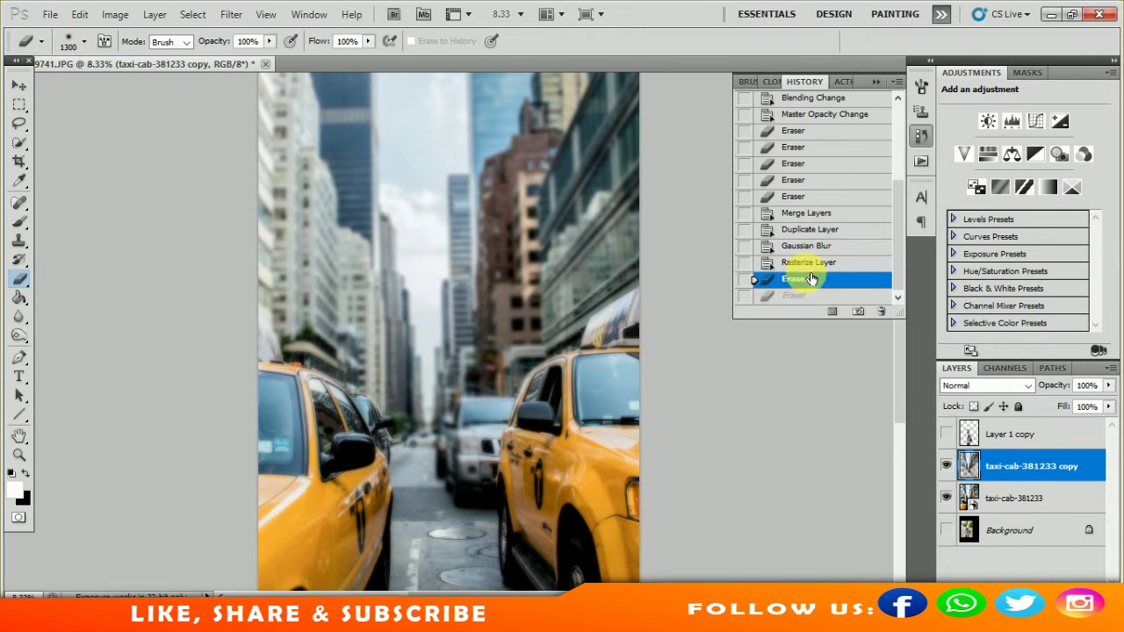
left_click(875, 81)
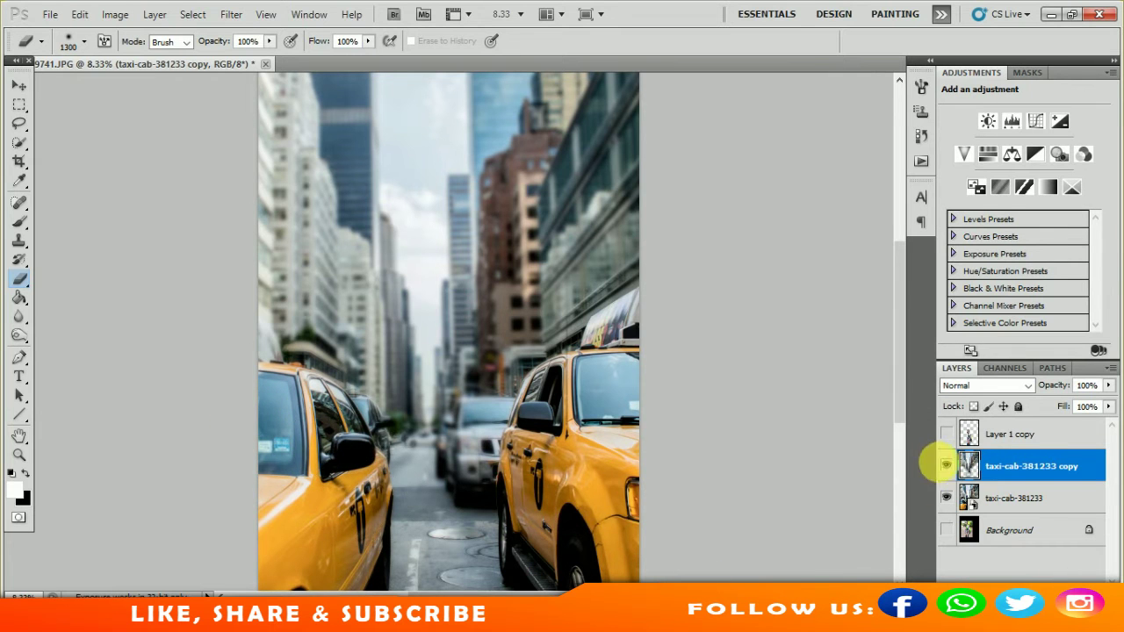
left_click(946, 434)
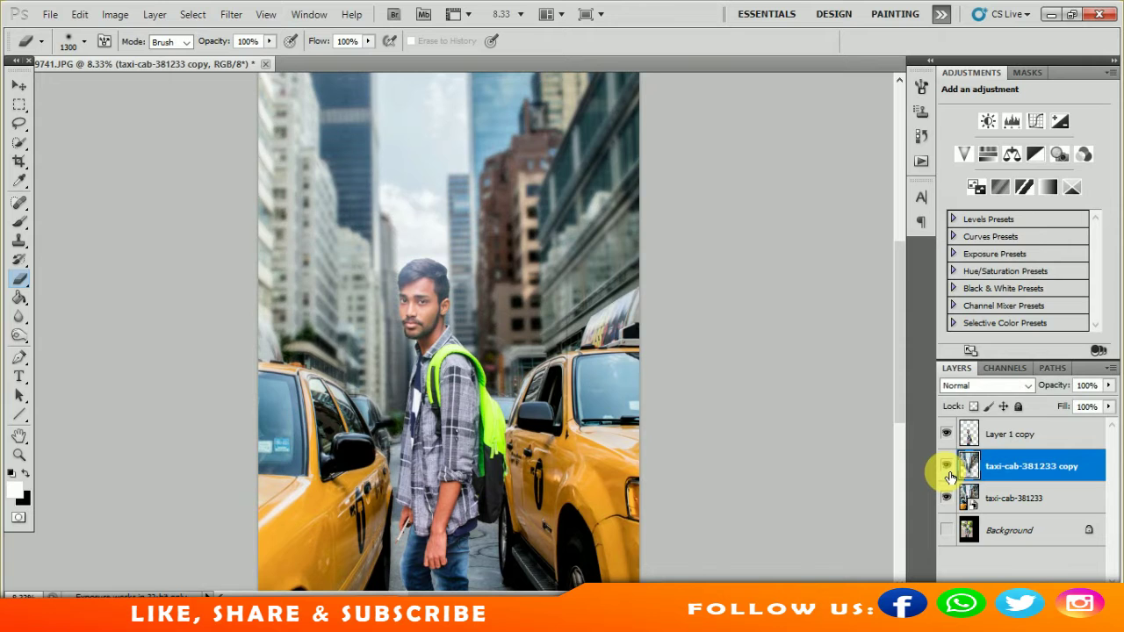
Merge the original and blurred taxi-cab layers into one layer
left_click(1037, 491, "shift")
right_click(1037, 491)
left_click(395, 365)
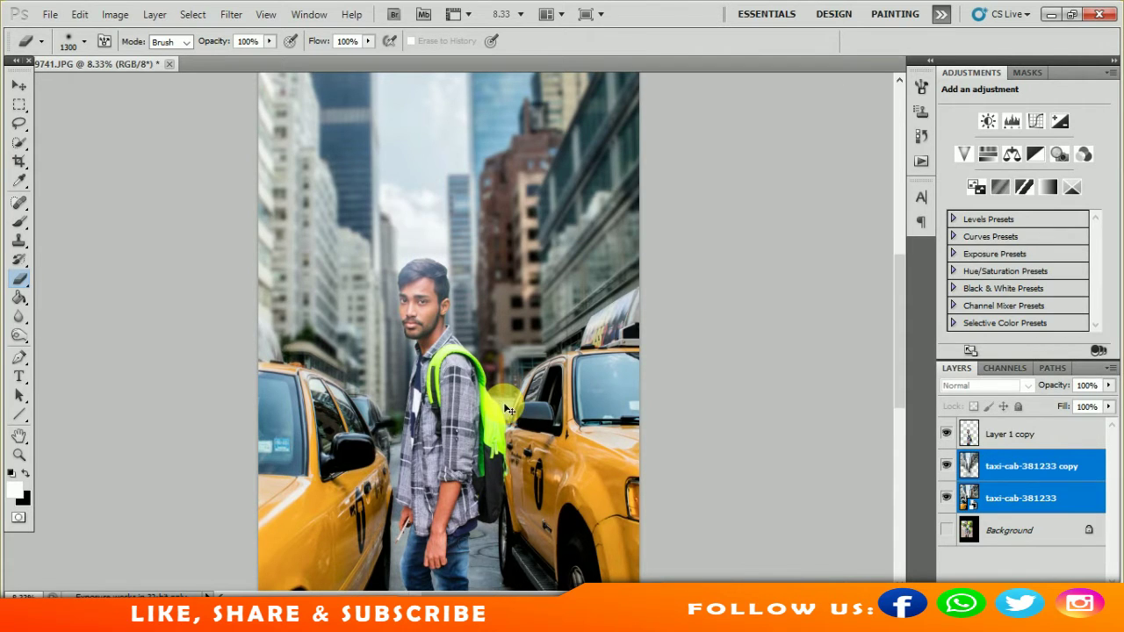
Zoom in and pan to bring the man's face close up
scroll(456, 388, "up", 1)
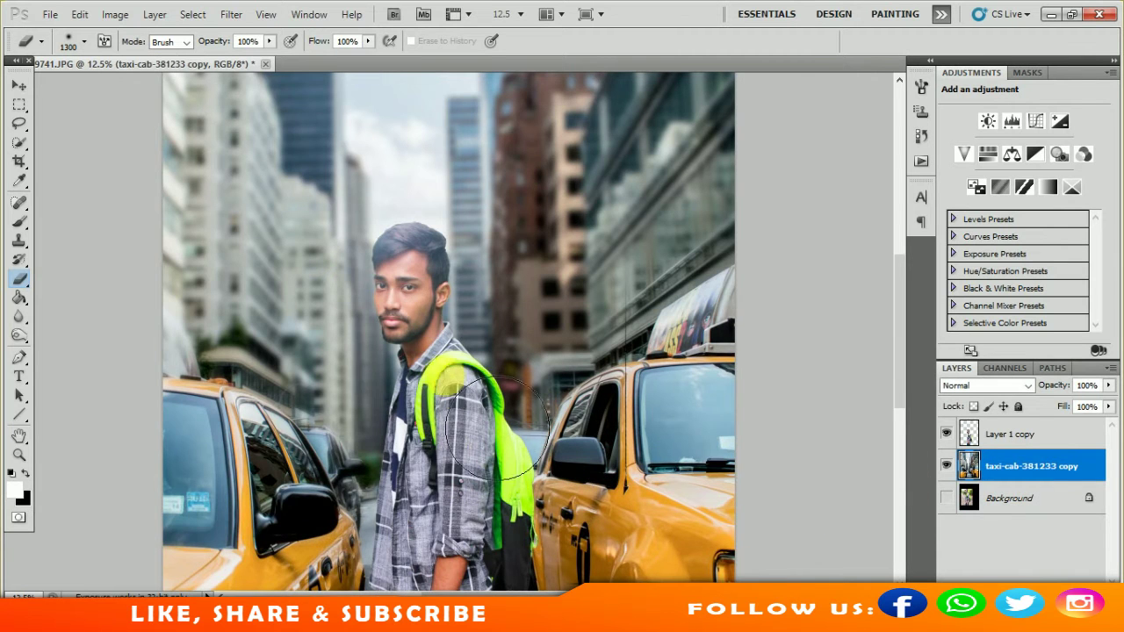
scroll(455, 387, "up", 1)
scroll(456, 387, "up", 1)
scroll(455, 387, "up", 1)
left_click_drag(479, 538, 485, 603)
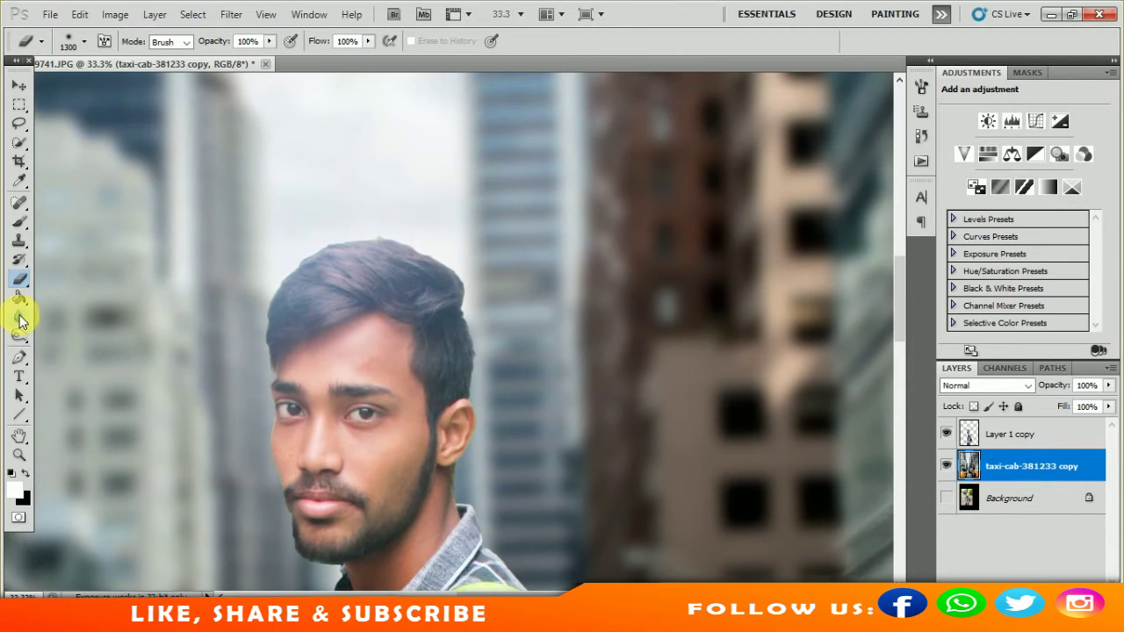
scroll(704, 359, "up", 1)
scroll(703, 359, "up", 1)
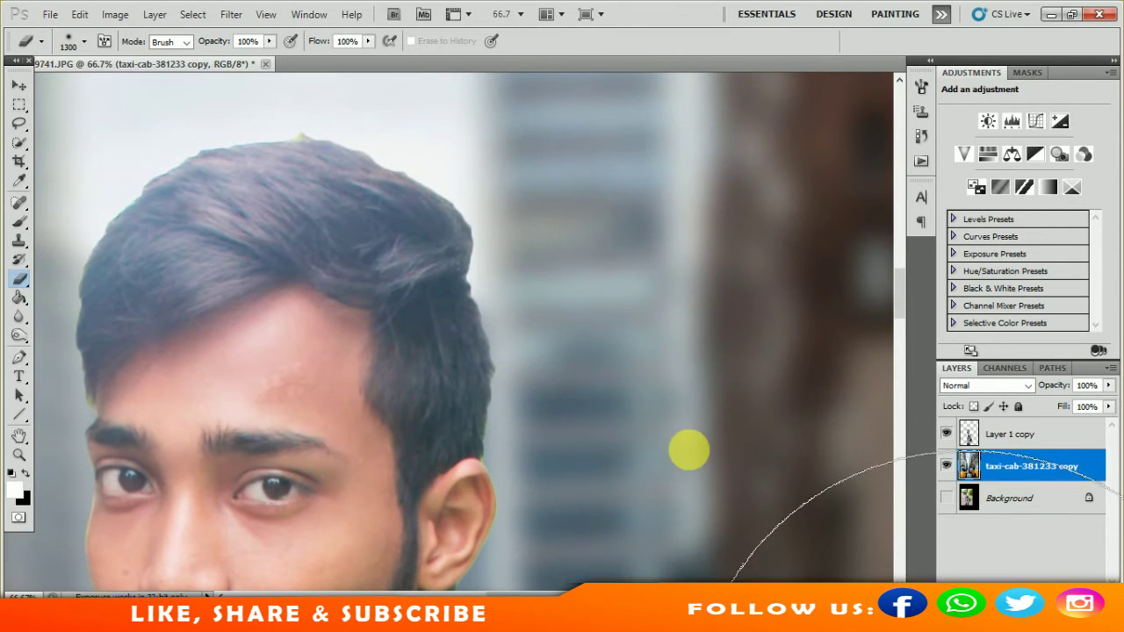
On the man's layer, erase fringe along his ear edge with a smaller eraser
key("bracketleft")
key("bracketleft")
scroll(608, 443, "up", 1)
scroll(584, 442, "up", 1)
left_click(539, 351)
left_click(477, 279)
left_click(1001, 434)
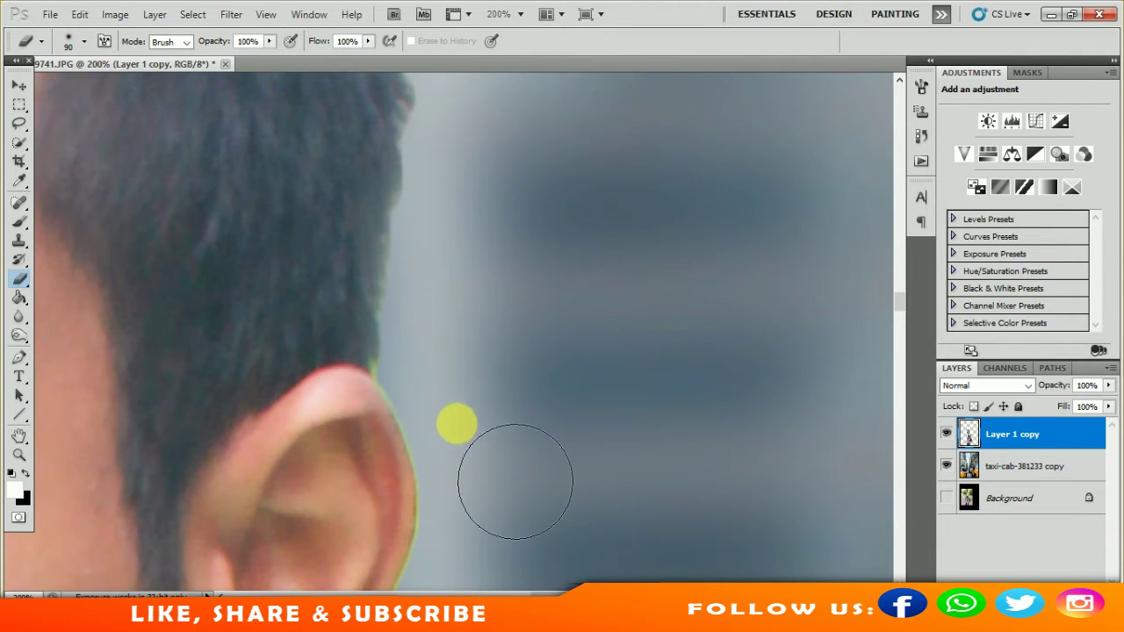
left_click_drag(571, 540, 517, 382)
key("bracketleft")
key("bracketleft")
key("bracketleft")
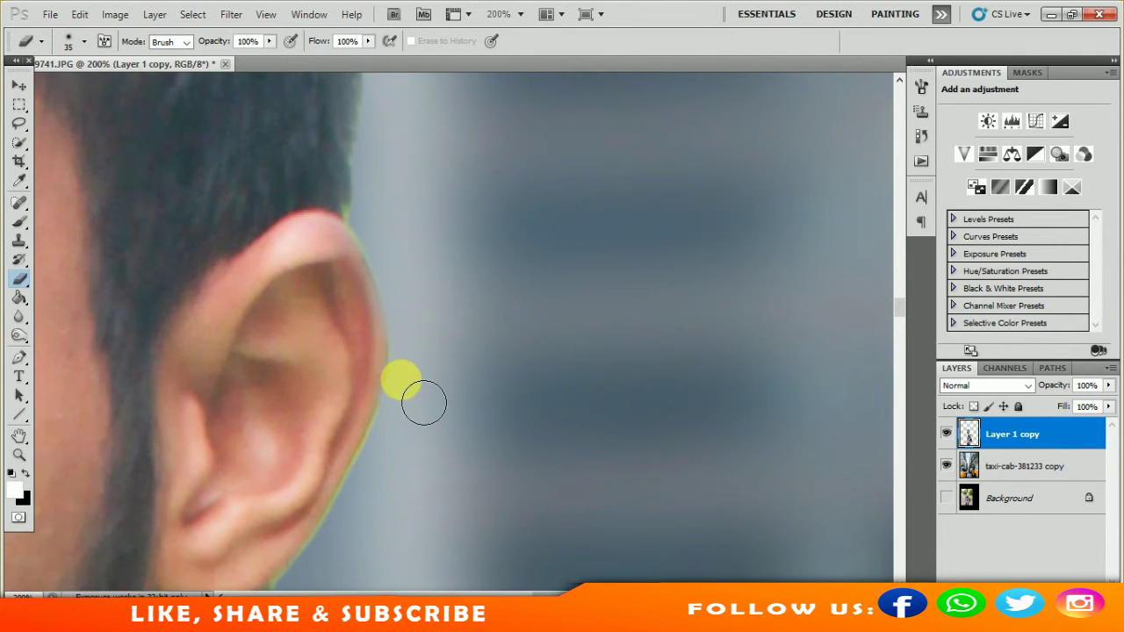
left_click_drag(343, 504, 417, 329)
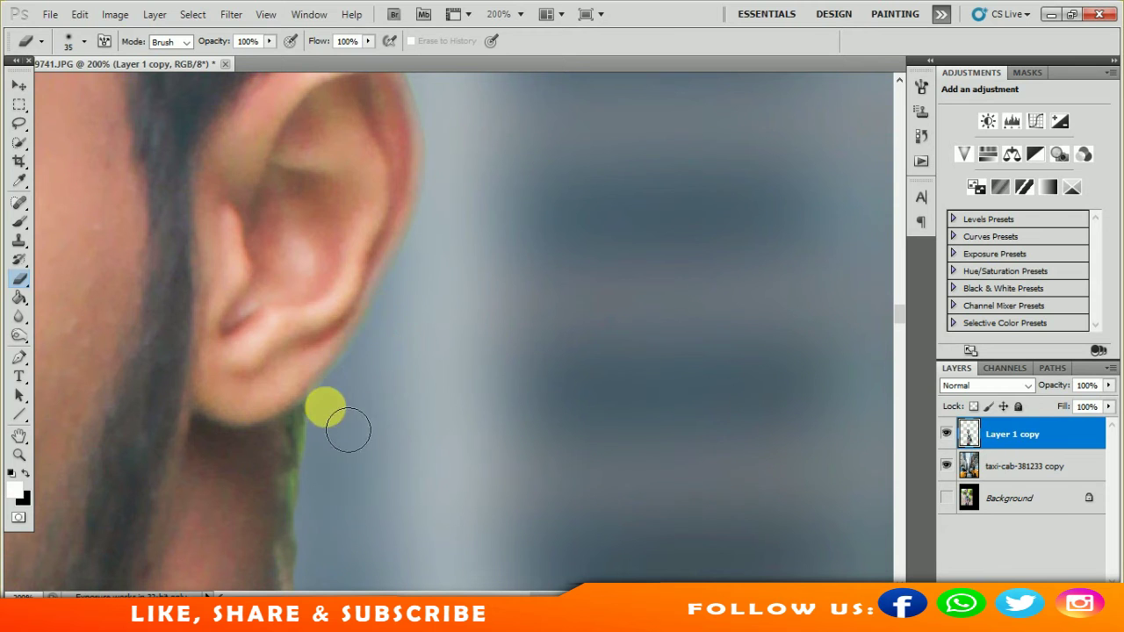
Erase grey fringe around the collar, green backpack strap and zipper loop
left_click_drag(324, 515, 401, 419)
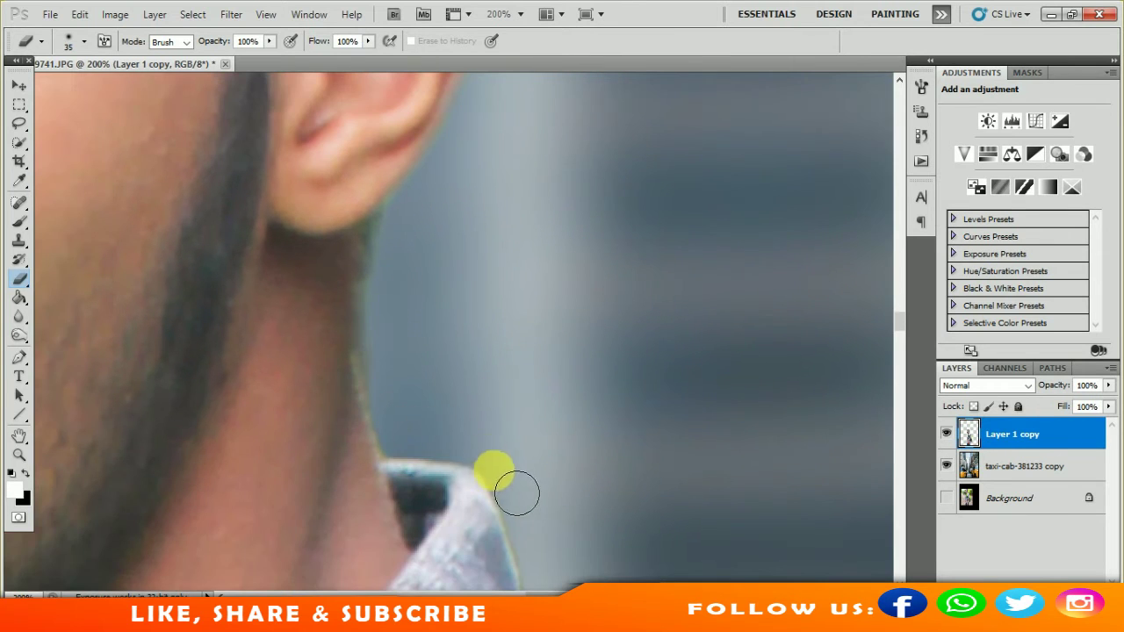
left_click_drag(501, 477, 502, 394)
left_click_drag(502, 451, 544, 316)
left_click_drag(518, 492, 490, 295)
key("bracketright")
key("bracketright")
key("bracketright")
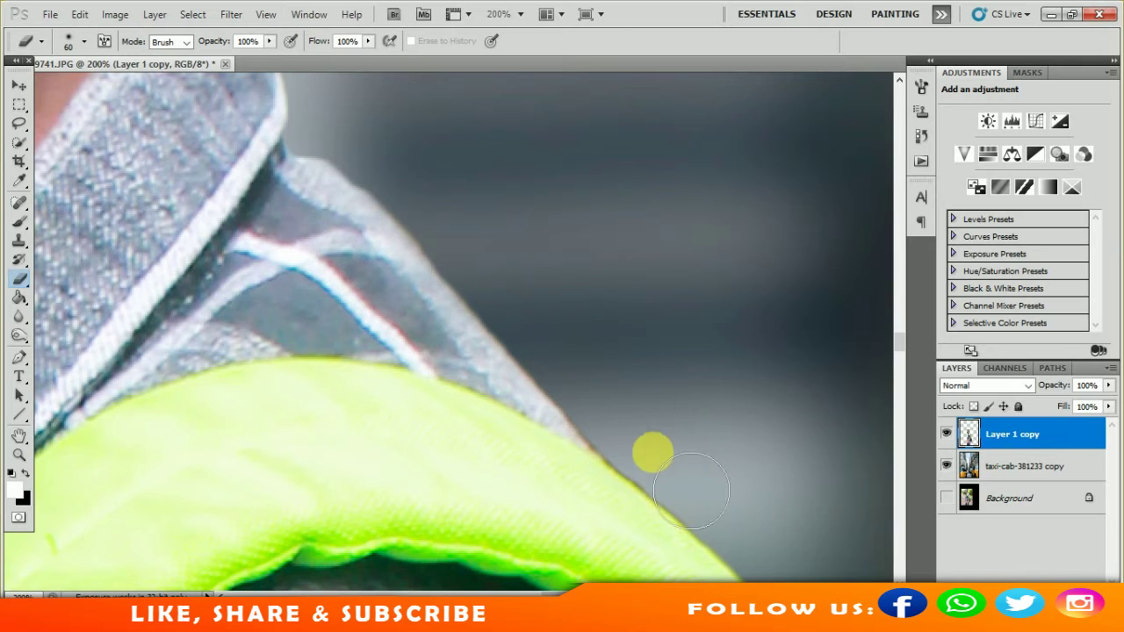
left_click_drag(791, 480, 614, 351)
mouse_move(682, 359)
left_mouse_down()
mouse_move(662, 403)
mouse_move(571, 258)
mouse_move(634, 253)
mouse_move(579, 269)
mouse_move(594, 266)
mouse_move(636, 416)
mouse_move(653, 326)
mouse_move(614, 371)
mouse_move(632, 331)
mouse_move(632, 279)
left_mouse_up()
key("bracketleft")
key("bracketleft")
key("bracketleft")
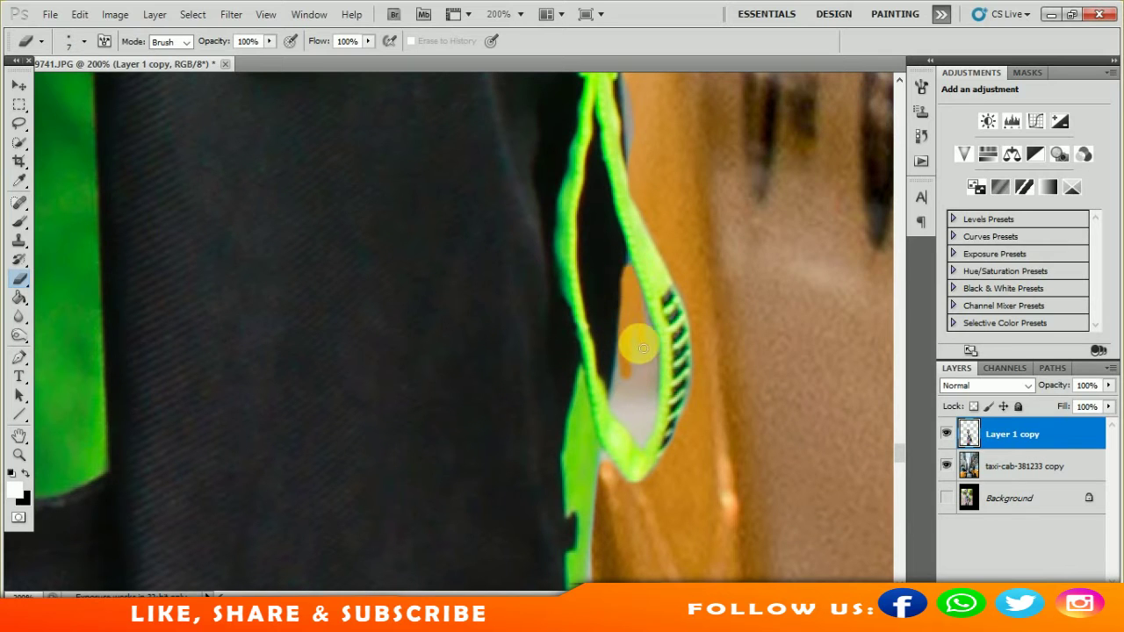
mouse_move(653, 374)
left_mouse_down()
mouse_move(646, 441)
mouse_move(653, 345)
left_mouse_up()
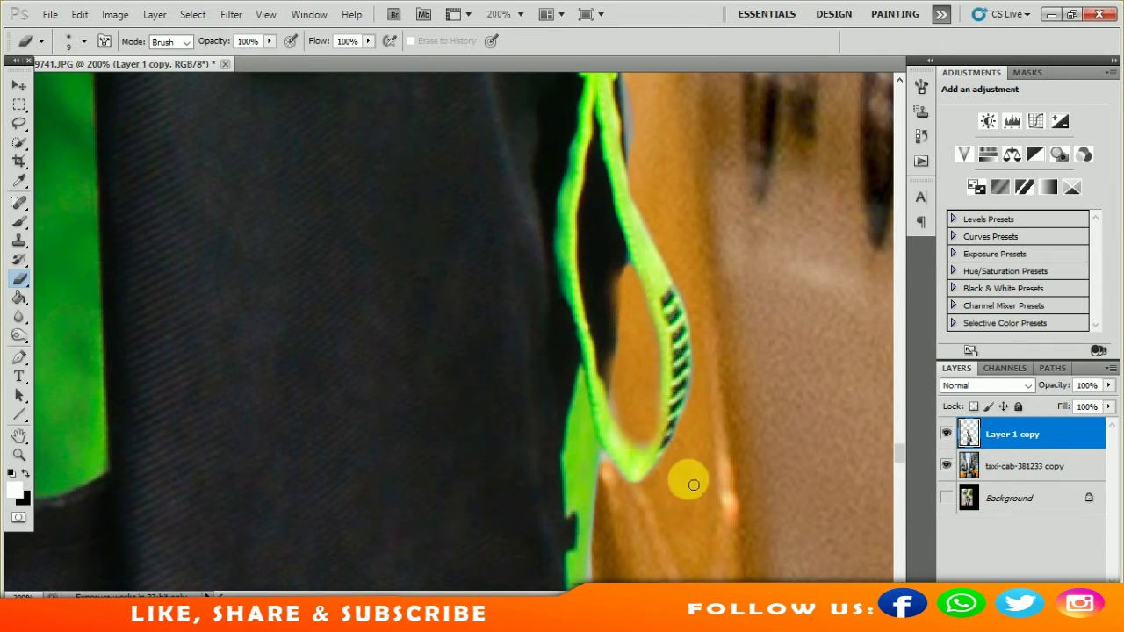
Clean the leftover fringe along the jacket edge
scroll(636, 522, "down", 3)
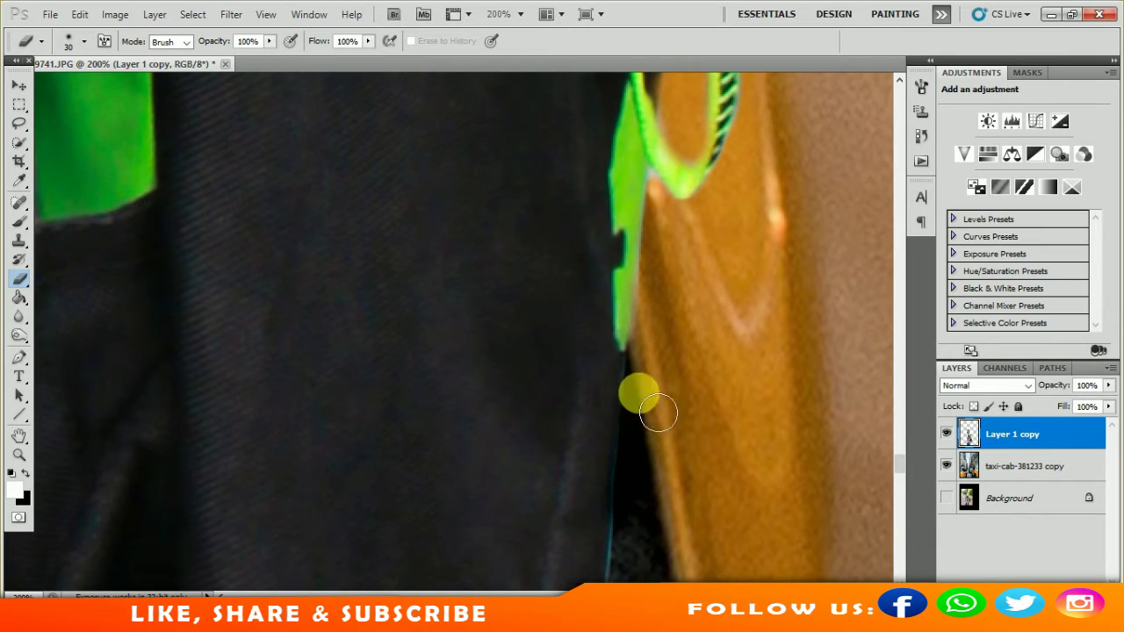
left_click_drag(638, 391, 622, 552)
scroll(606, 395, "up", 3)
mouse_move(582, 234)
left_mouse_down()
mouse_move(527, 176)
mouse_move(493, 357)
mouse_move(532, 271)
mouse_move(514, 489)
left_mouse_up()
left_click_drag(496, 338, 520, 193)
mouse_move(469, 435)
left_mouse_down()
mouse_move(503, 467)
mouse_move(575, 363)
left_mouse_up()
Erase the fringe along the shirt and jeans edge down to the image bottom
left_click_drag(361, 527, 396, 404)
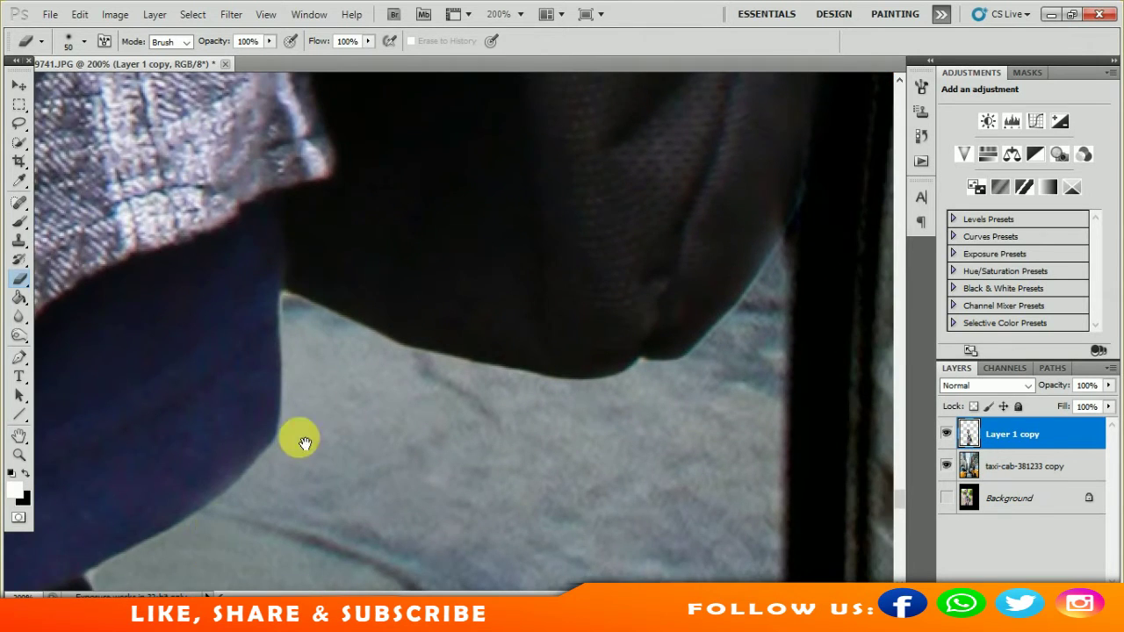
left_click_drag(301, 438, 426, 196)
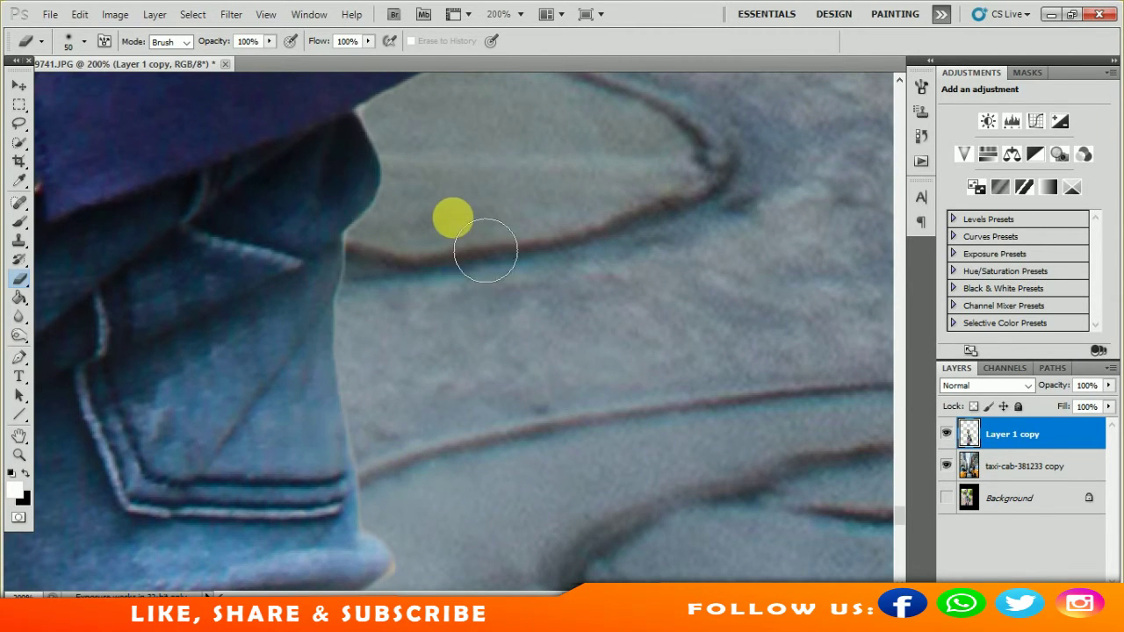
left_click_drag(414, 491, 460, 336)
mouse_move(500, 577)
left_mouse_down()
mouse_move(463, 474)
mouse_move(466, 291)
left_mouse_up()
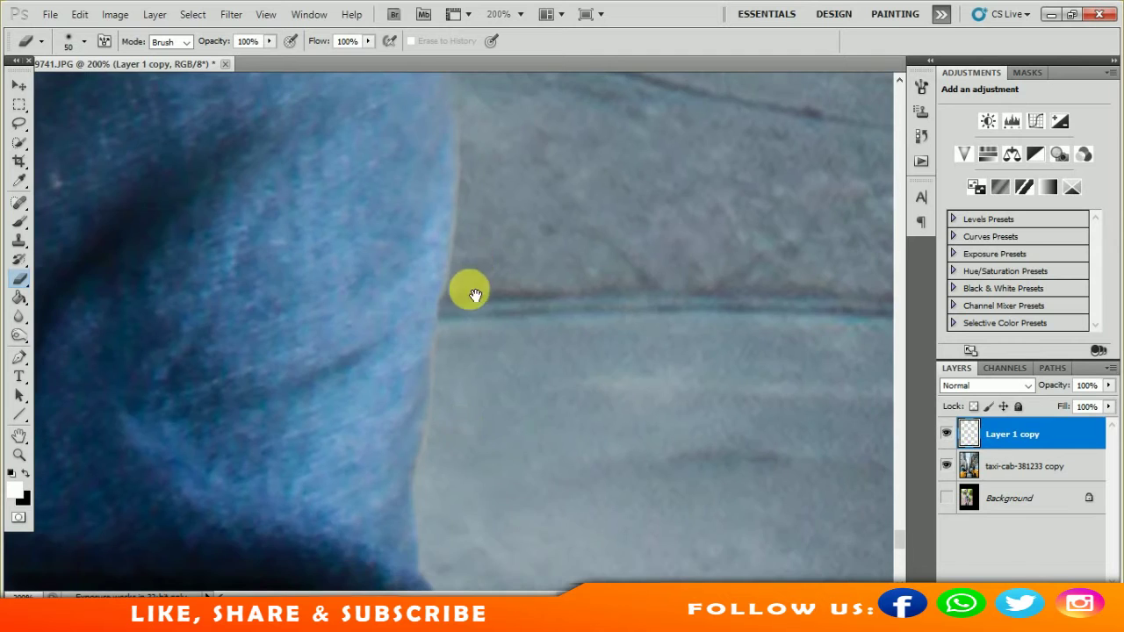
mouse_move(471, 401)
left_mouse_down()
mouse_move(471, 517)
mouse_move(424, 219)
mouse_move(922, 306)
left_mouse_up()
mouse_move(853, 222)
left_mouse_down()
mouse_move(817, 343)
mouse_move(800, 326)
mouse_move(784, 408)
left_mouse_up()
key("bracketright")
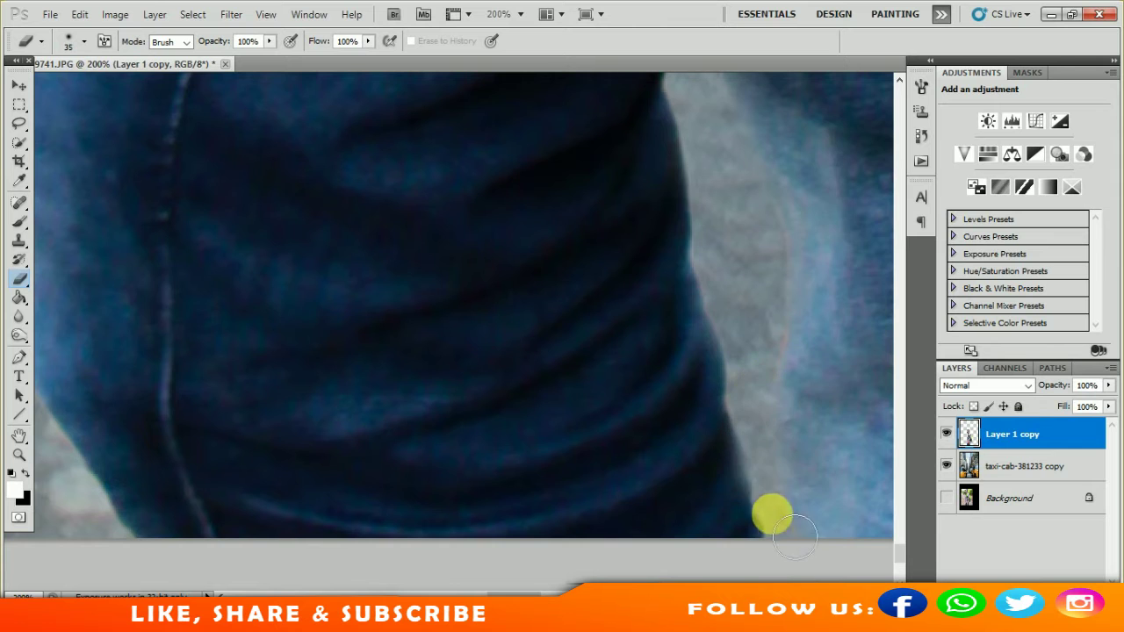
scroll(694, 377, "left", 10)
key("bracketright")
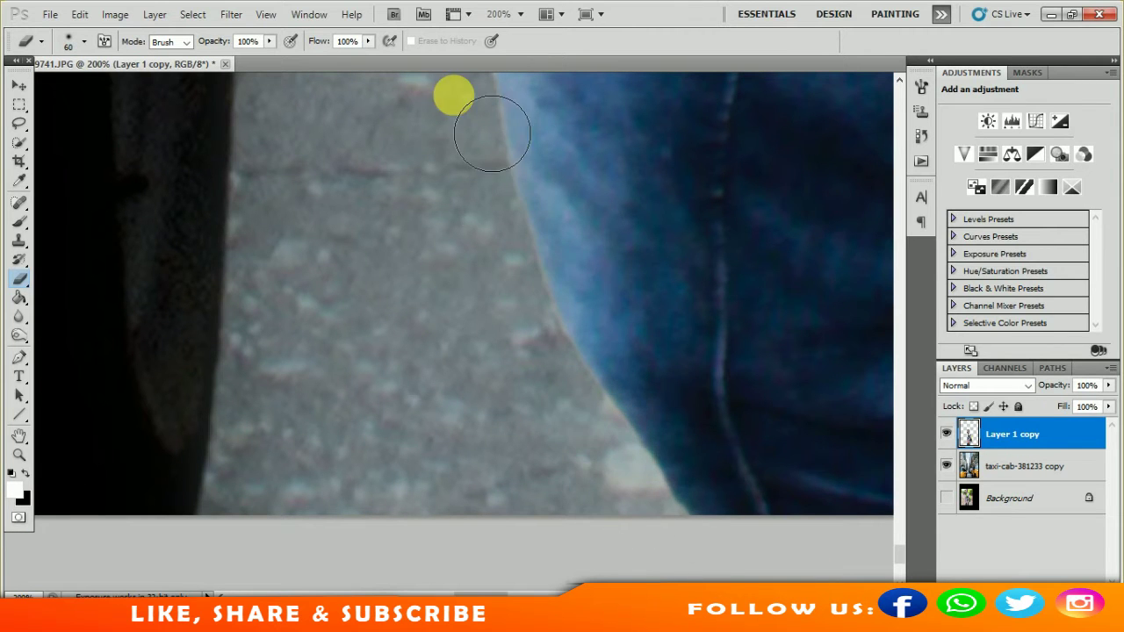
scroll(514, 346, "left", 3)
scroll(501, 100, "up", 2)
scroll(605, 313, "left", 3)
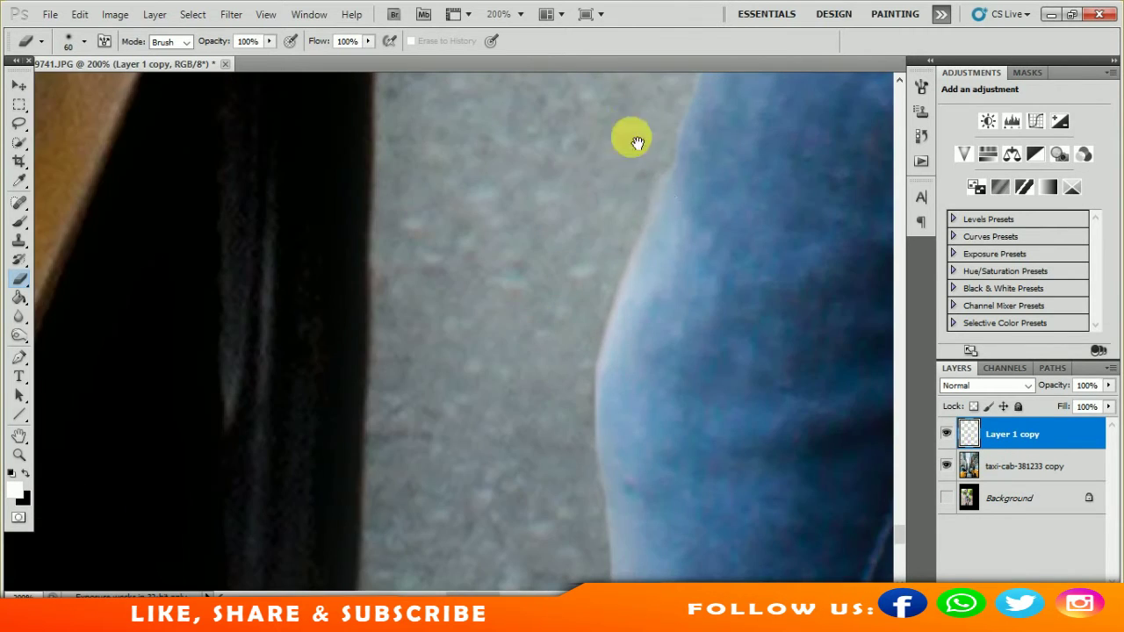
left_click_drag(635, 141, 588, 447)
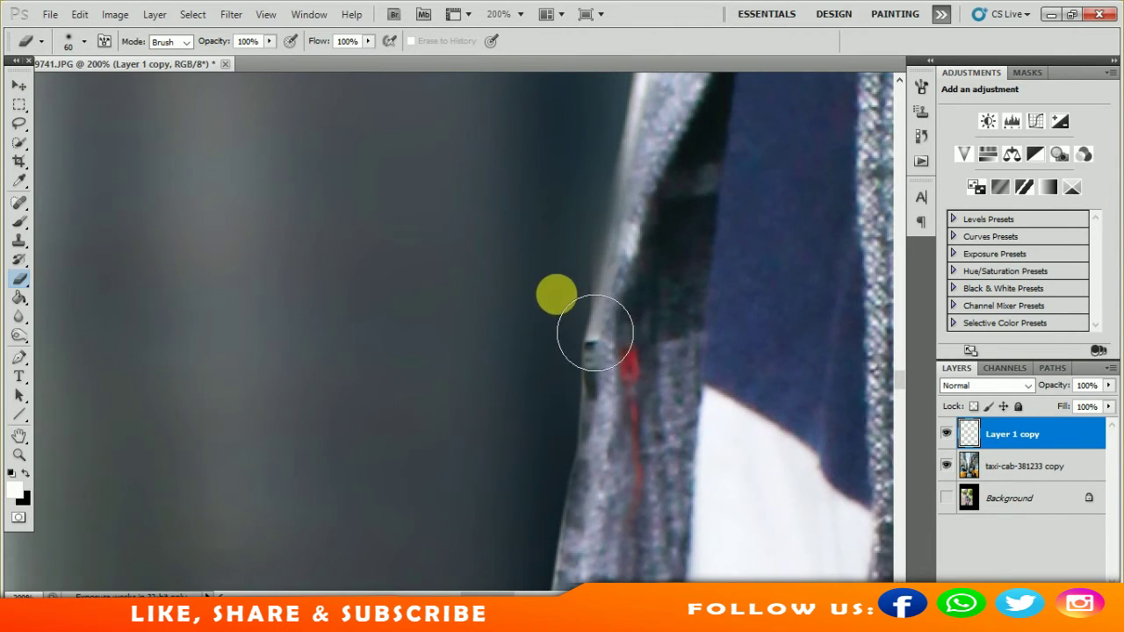
Erase green fringe along the chin, mouth and beard, growing the eraser to 50
scroll(454, 441, "up", 5)
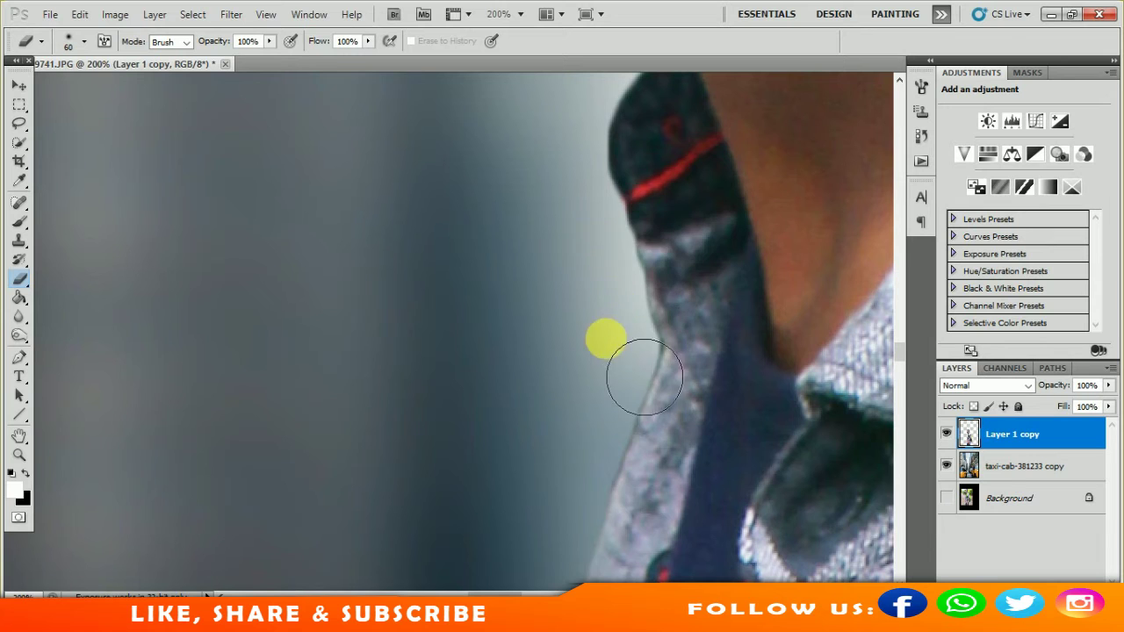
scroll(562, 355, "up", 3)
mouse_move(641, 239)
left_mouse_down()
mouse_move(451, 214)
mouse_move(659, 246)
mouse_move(614, 264)
left_mouse_up()
key("bracketright")
key("bracketright")
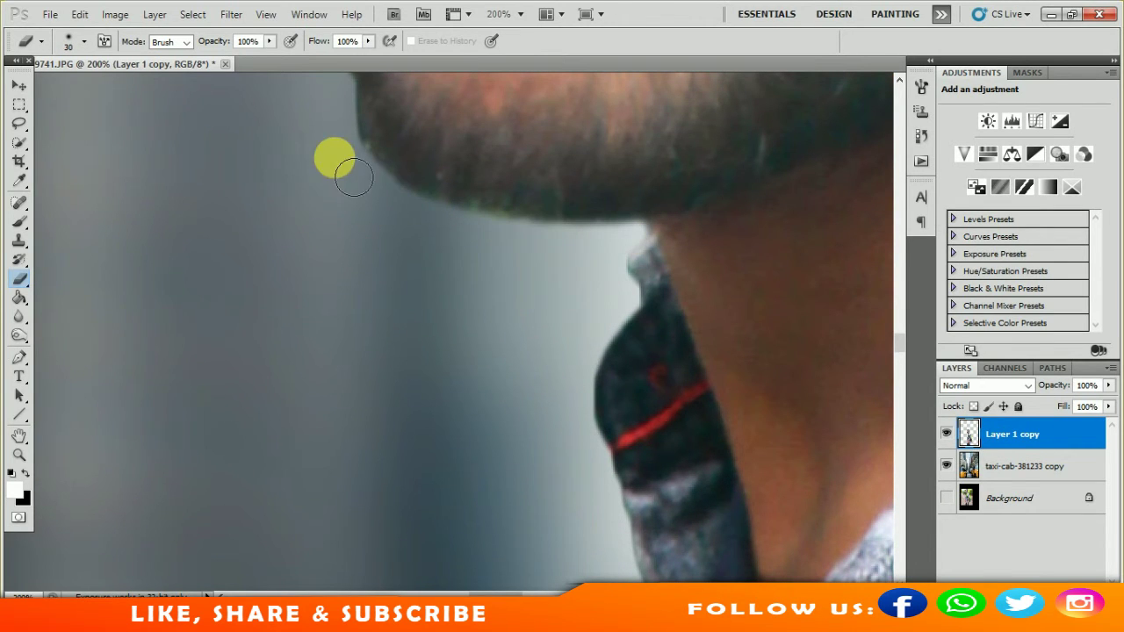
left_click_drag(369, 180, 465, 371)
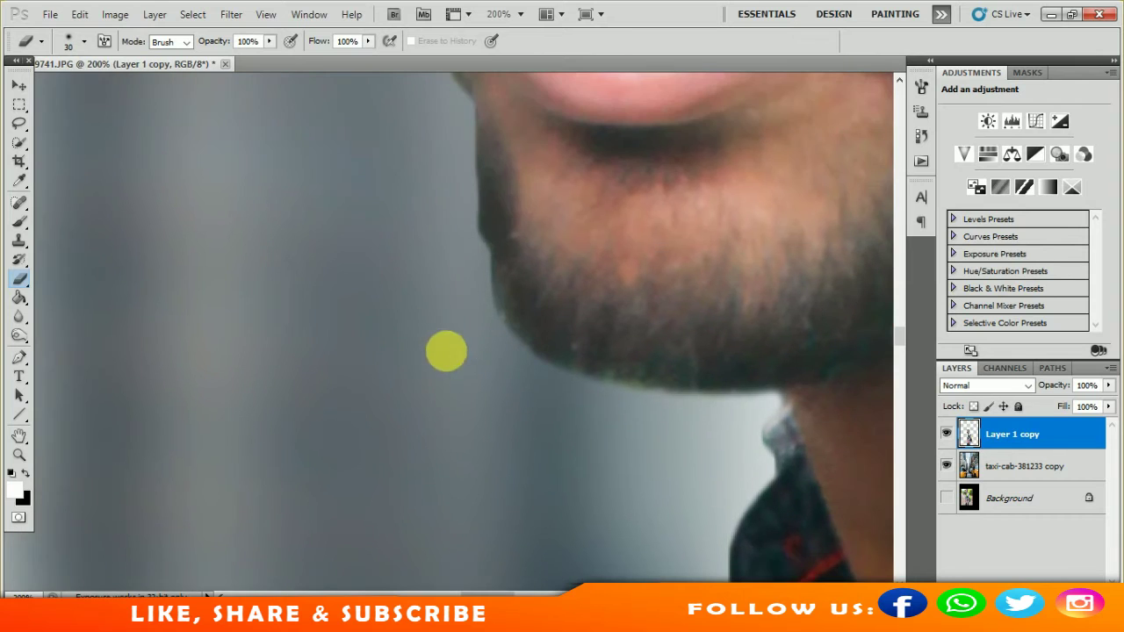
mouse_move(470, 132)
left_mouse_down()
mouse_move(471, 289)
mouse_move(436, 359)
left_mouse_up()
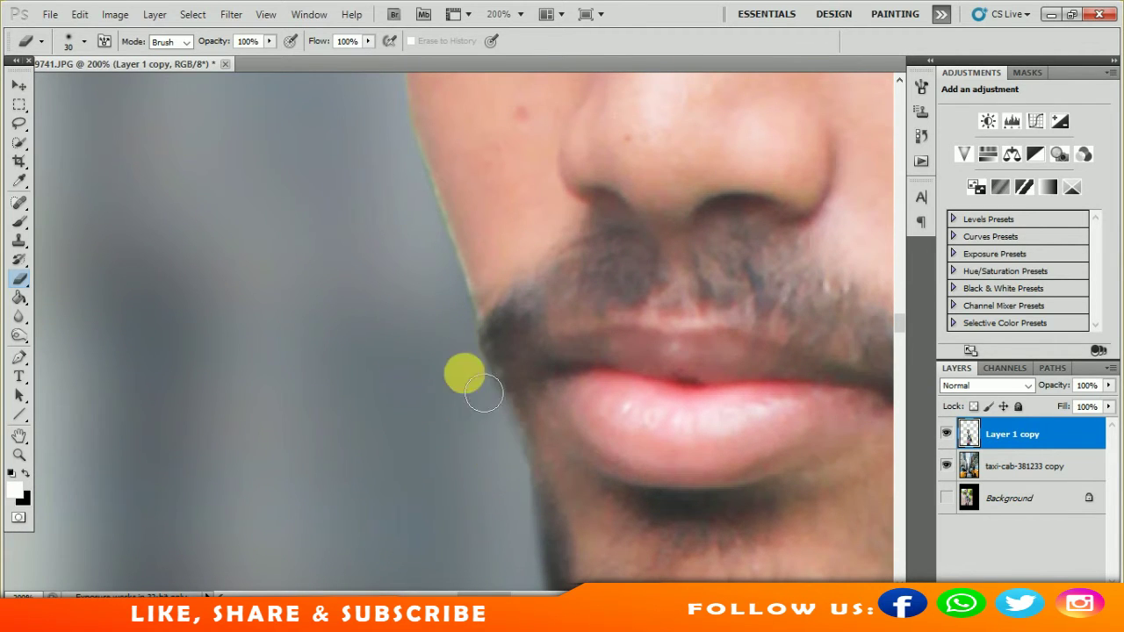
key("bracketright")
key("bracketright")
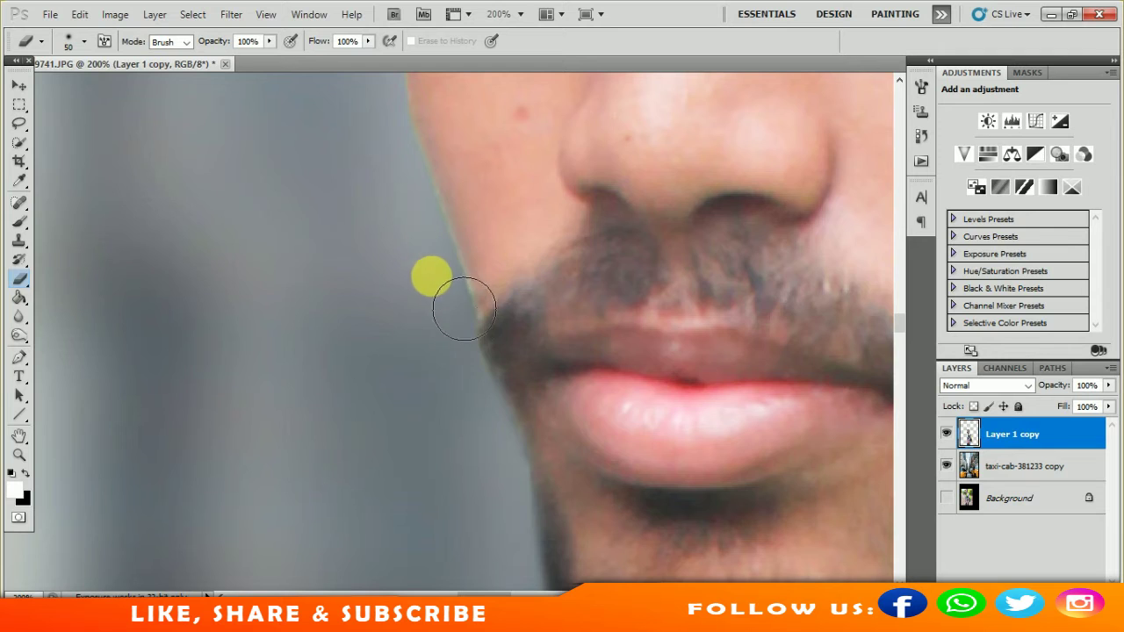
Clean the cheek and hair-top edges, then fit the image on screen
left_click_drag(398, 82, 469, 319)
scroll(485, 268, "up", 1)
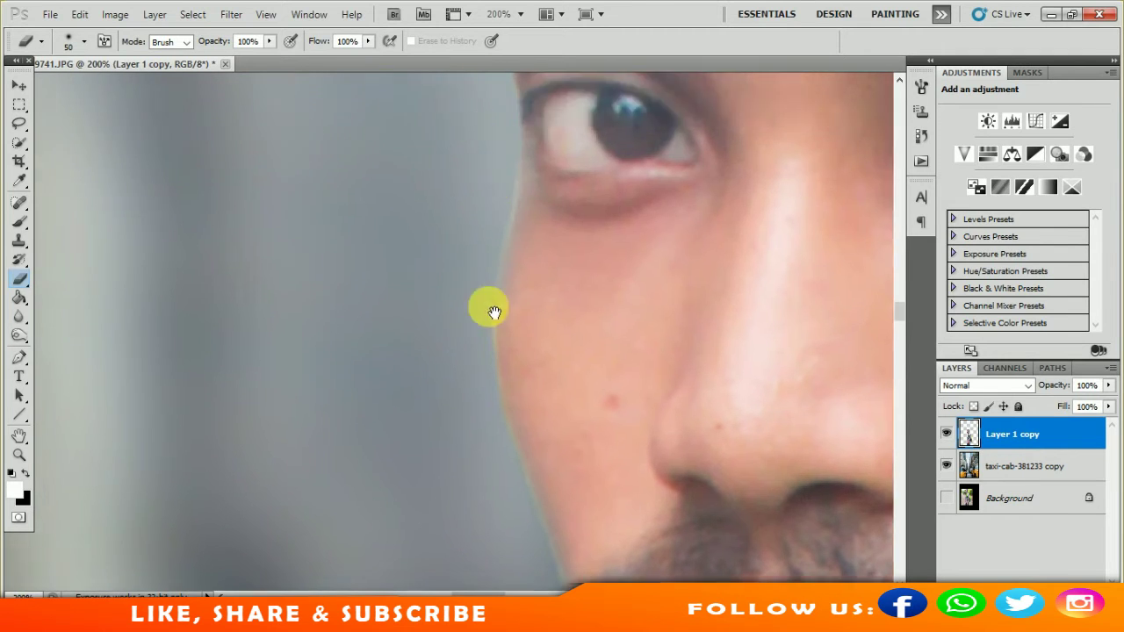
scroll(486, 268, "up", 5)
scroll(486, 267, "up", 5)
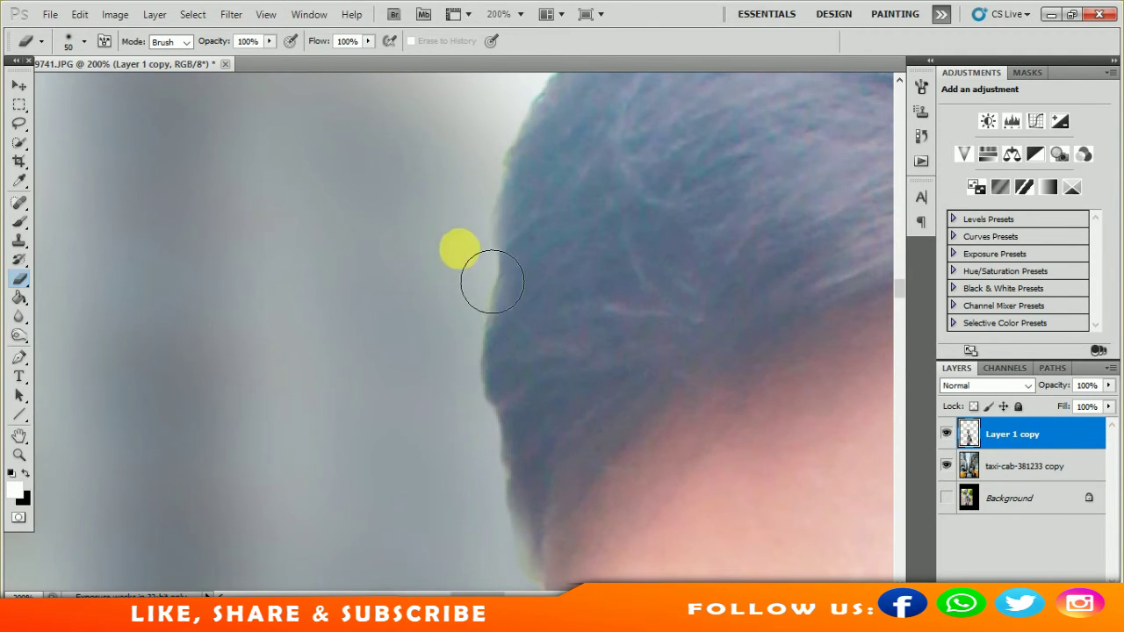
scroll(457, 307, "up", 2)
left_click_drag(614, 202, 539, 243)
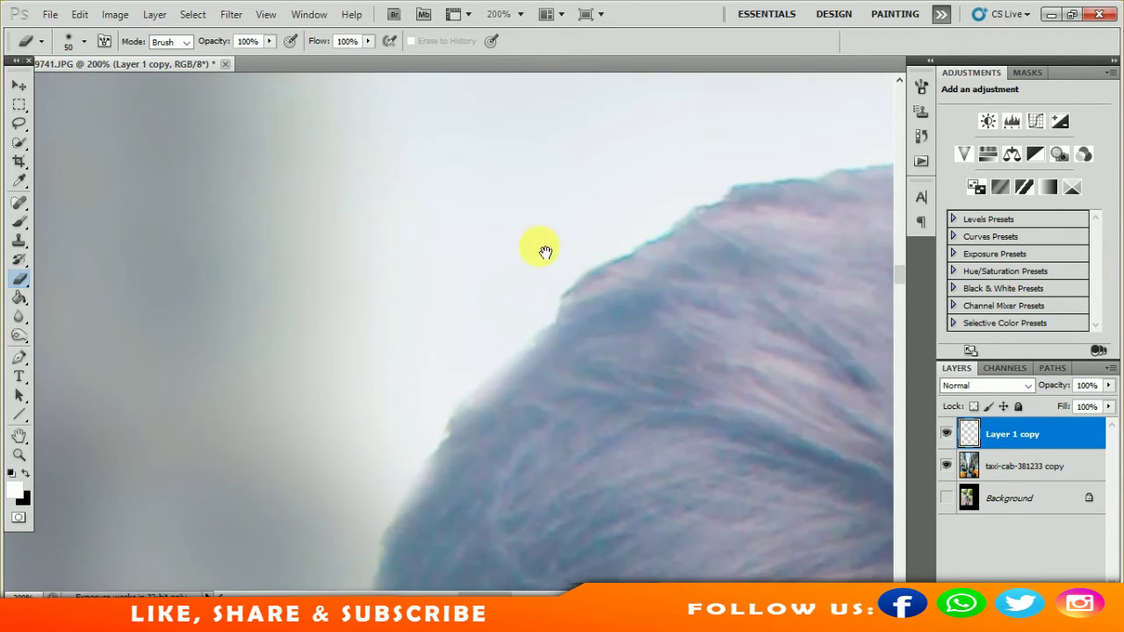
left_click_drag(753, 188, 612, 221)
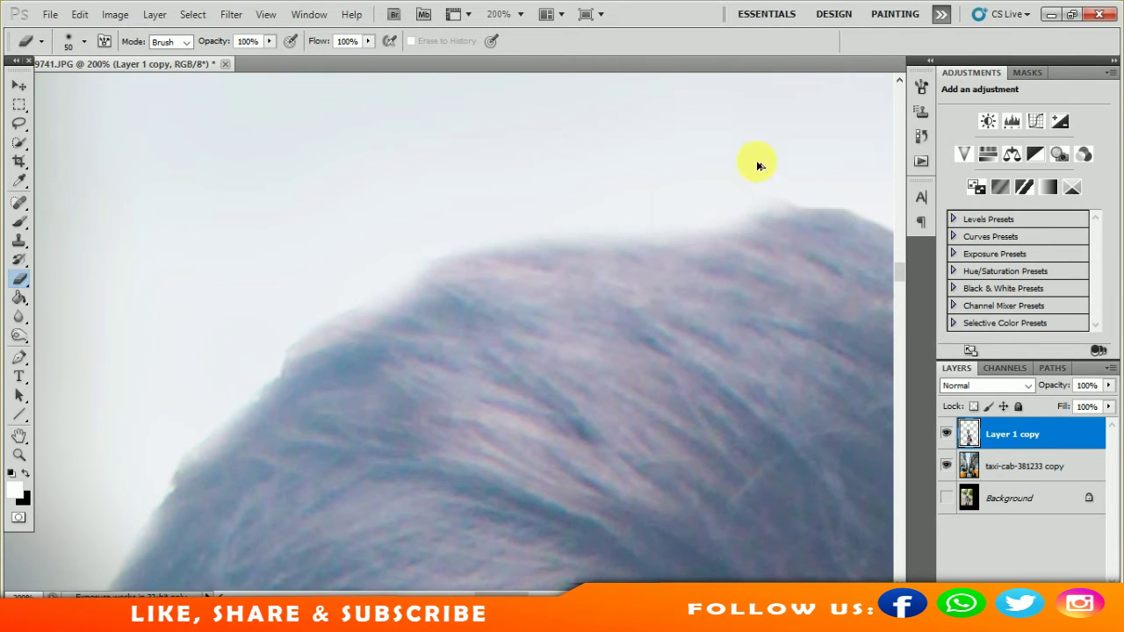
scroll(571, 237, "down", 3)
scroll(790, 395, "down", 3)
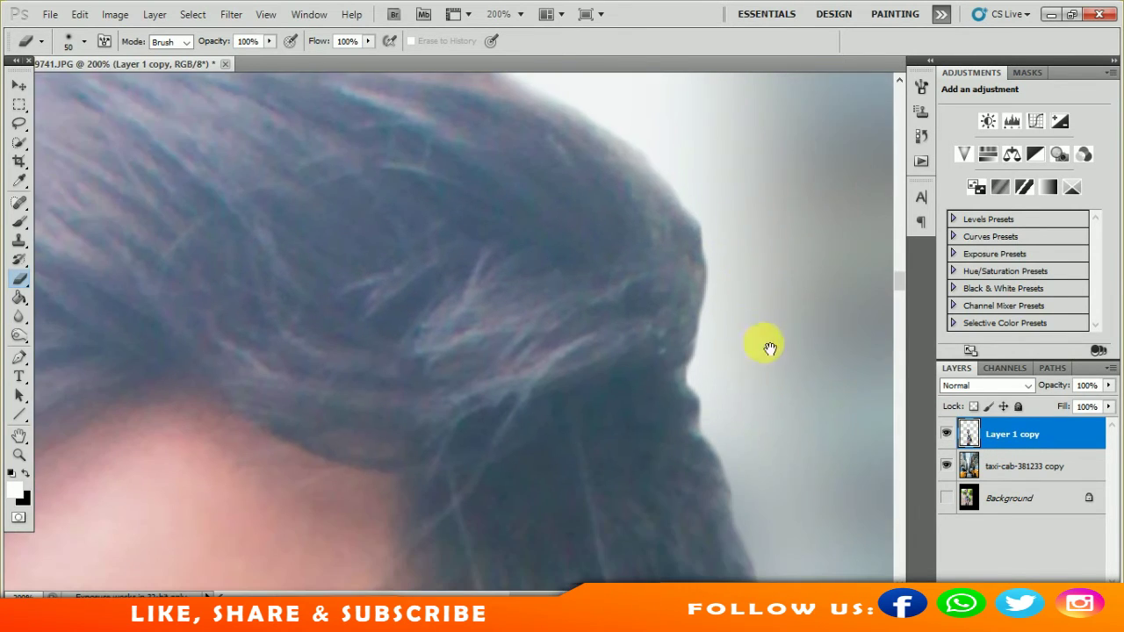
scroll(782, 433, "down", 5)
key("ctrl+0")
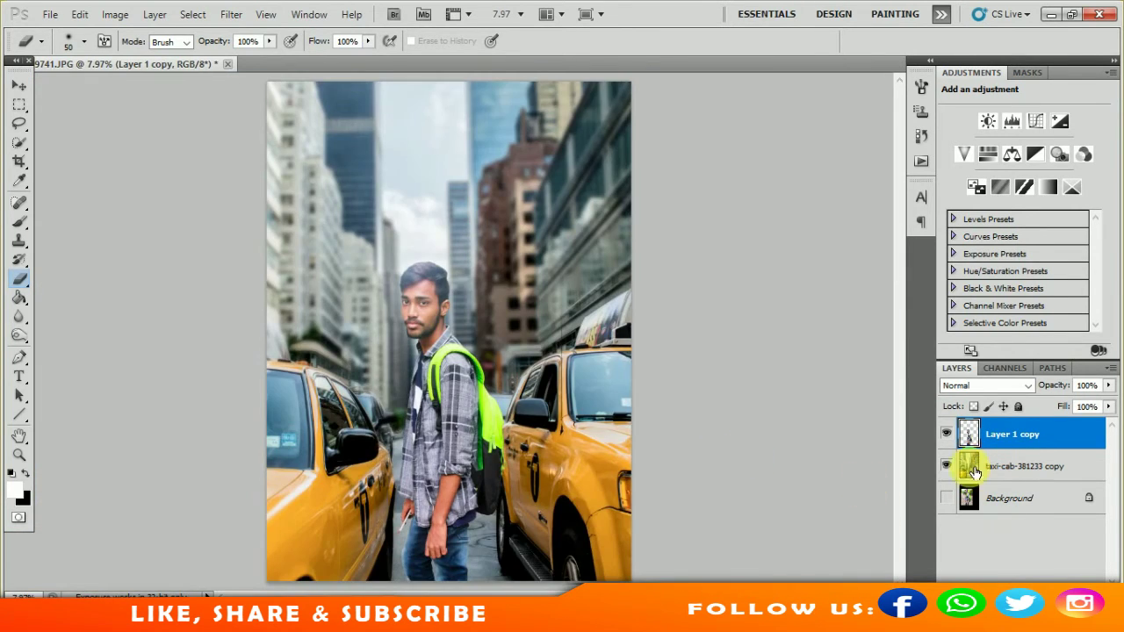
Show the Background layer, toggle the taxi street layer off and on, and zoom in twice
left_click(947, 434)
left_click(947, 466)
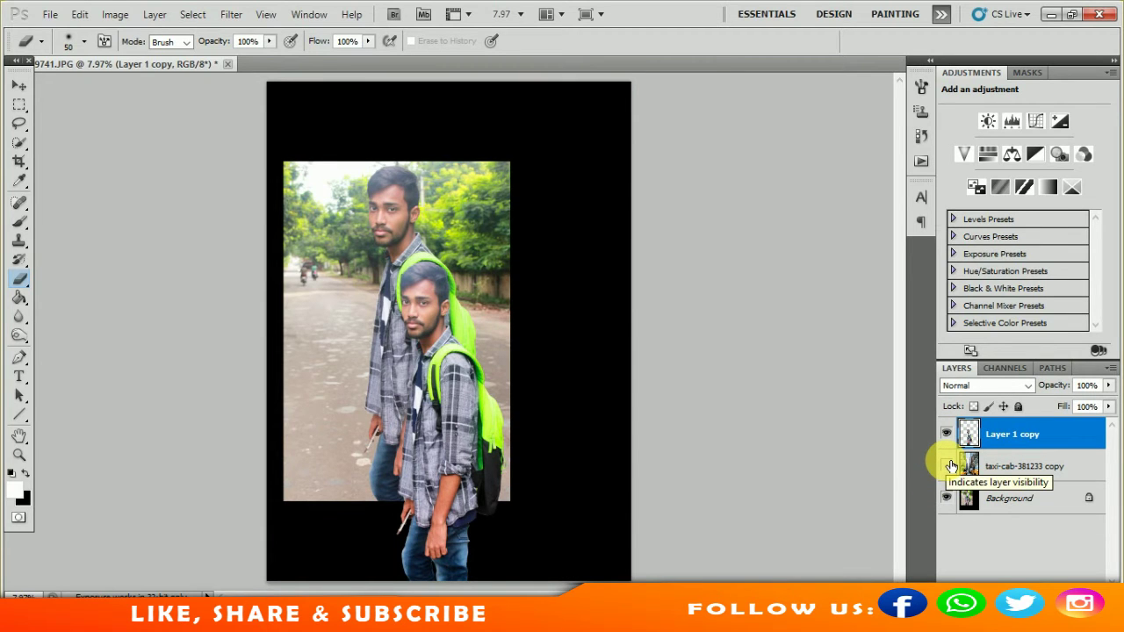
left_click(946, 466)
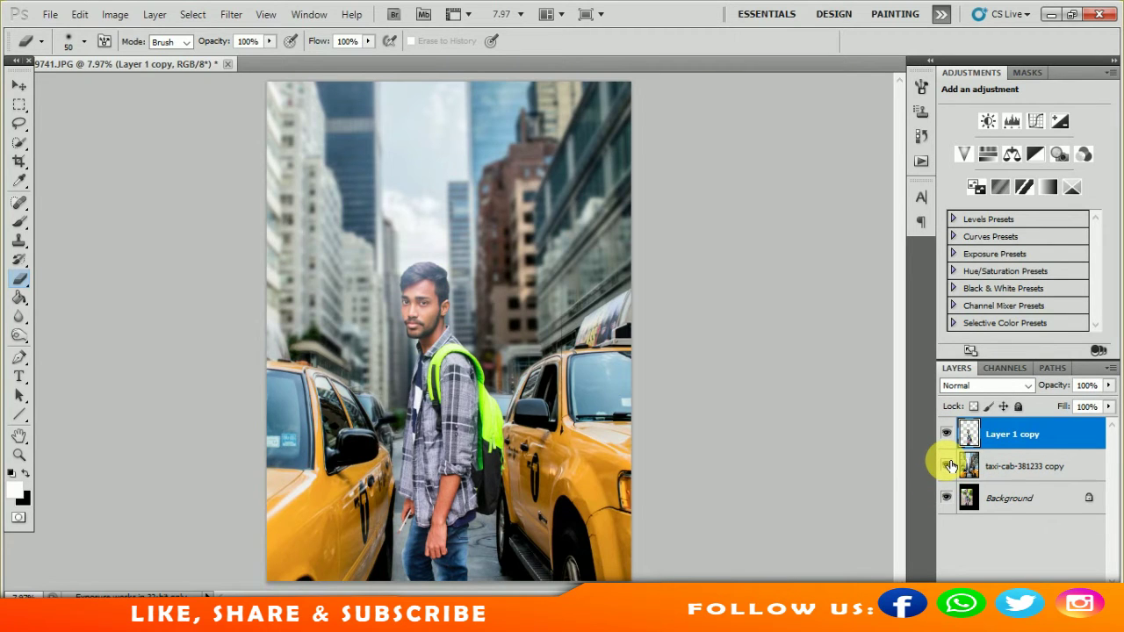
key("ctrl+plus")
key("ctrl+plus")
key("ctrl+plus")
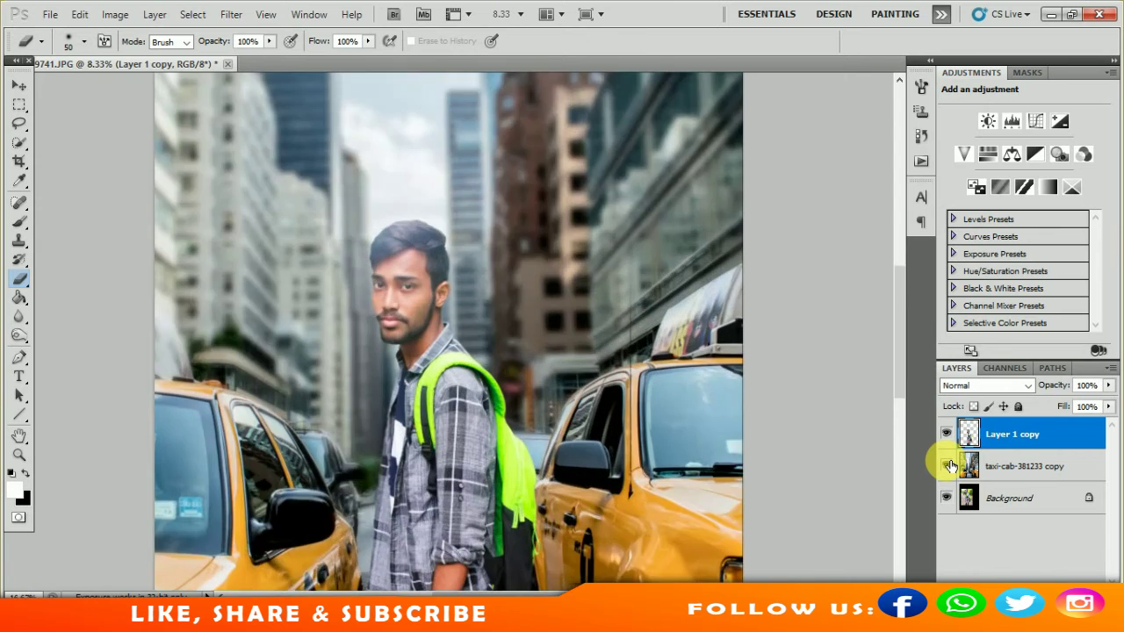
key("ctrl+plus")
key("ctrl+plus")
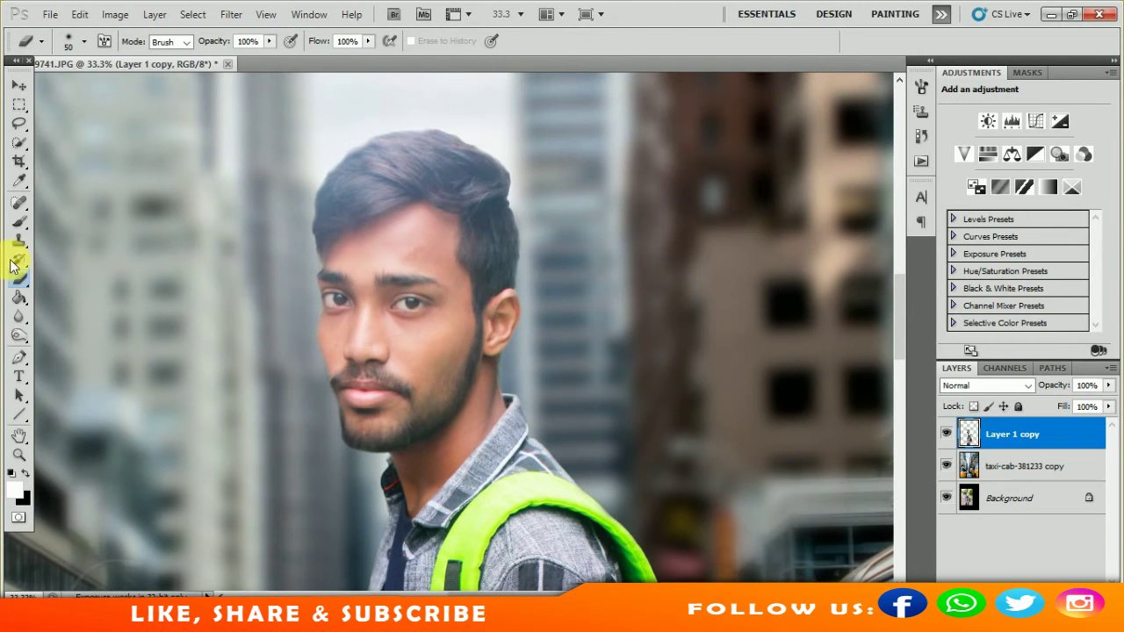
Spot-heal small blemishes on the man's forehead and face
left_click(19, 203)
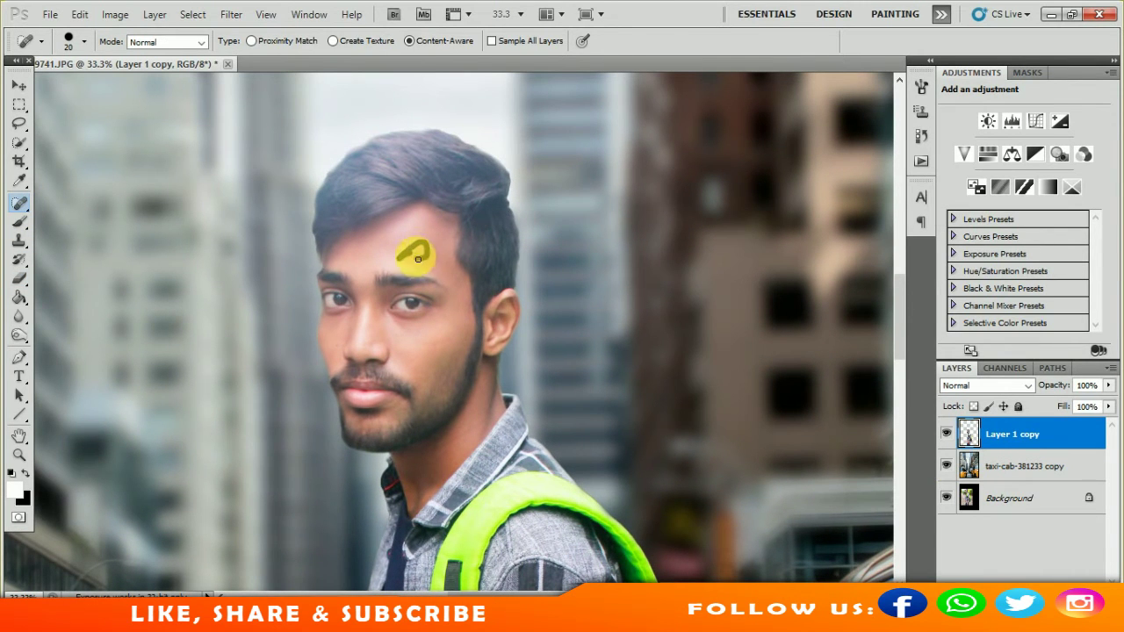
scroll(446, 258, "up", 5)
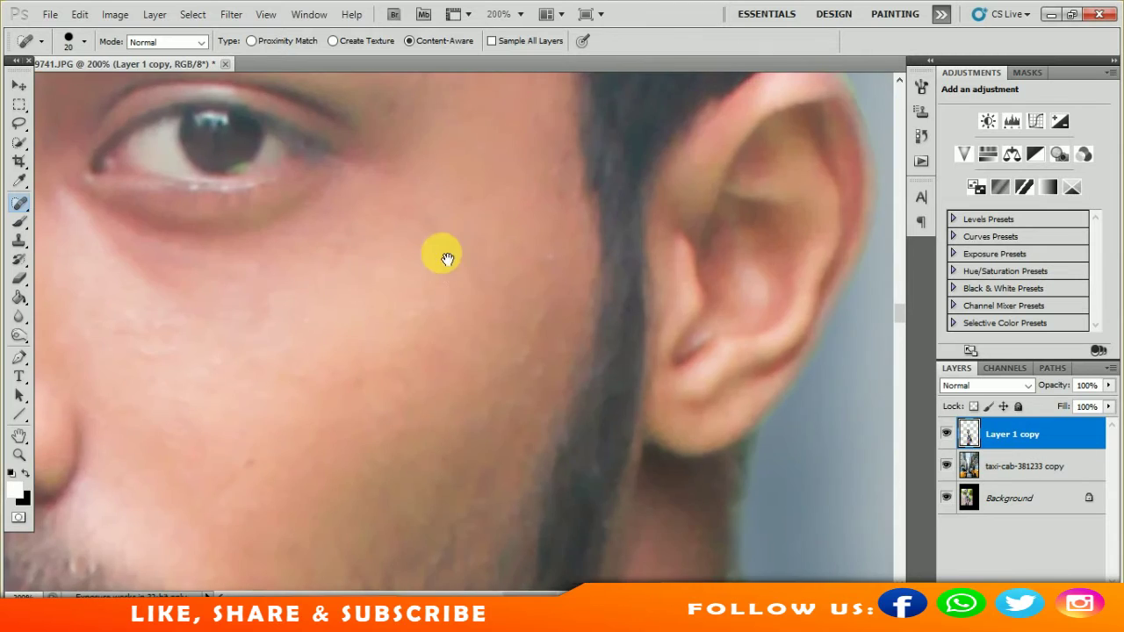
left_click_drag(379, 300, 452, 282)
left_click(518, 280)
left_click(553, 416)
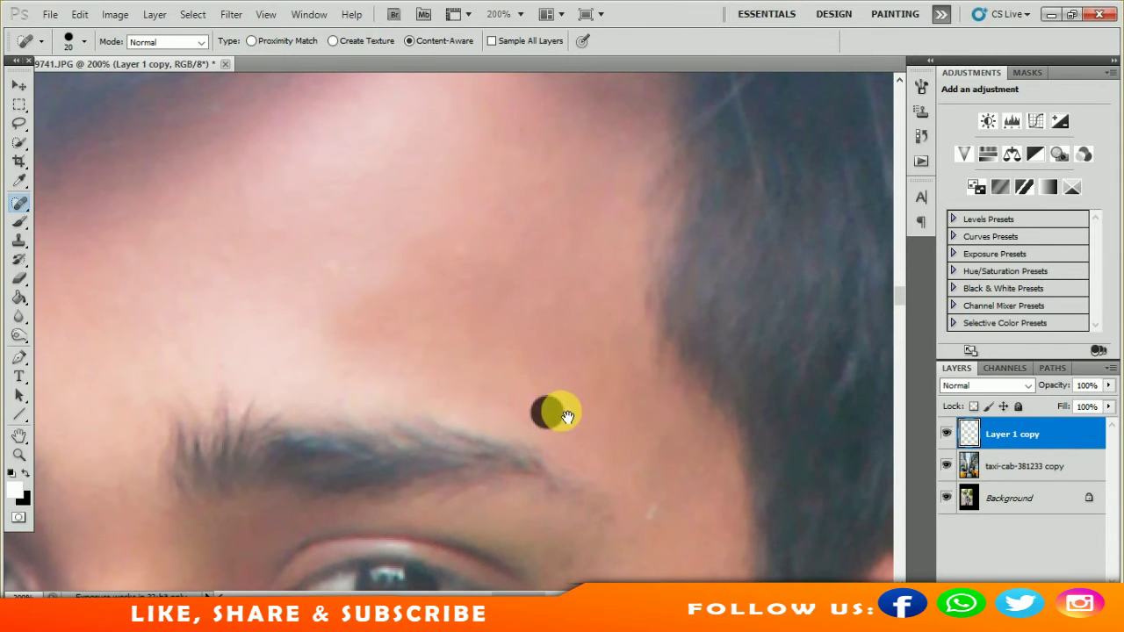
scroll(575, 291, "down", 10)
scroll(573, 285, "down", 3)
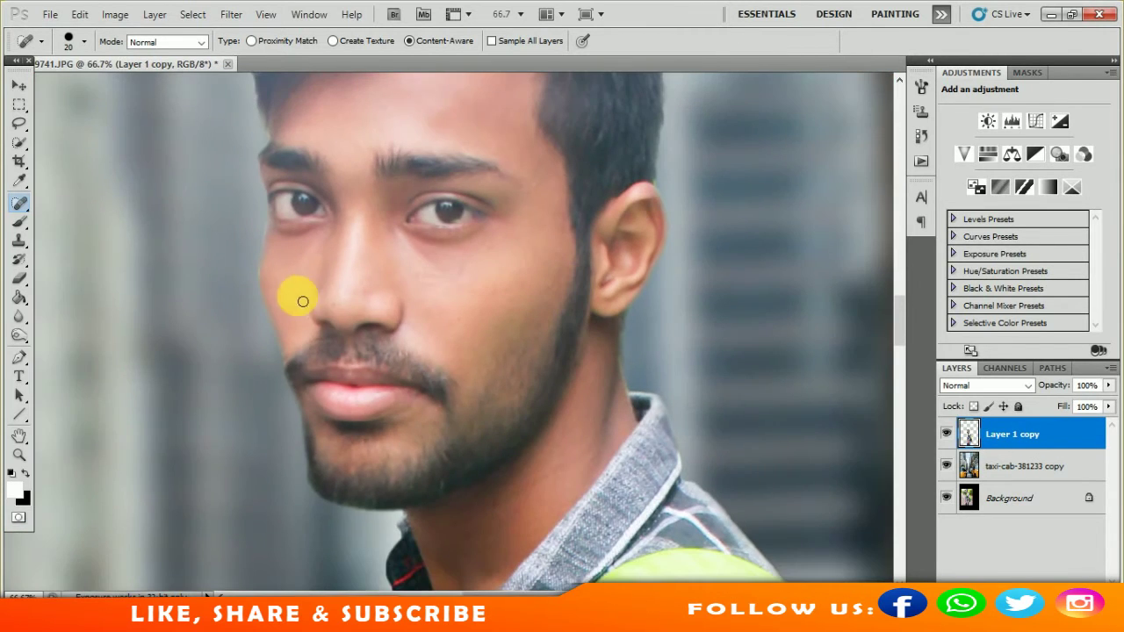
scroll(421, 354, "up", 2)
scroll(264, 343, "up", 3)
Darken the man's hair and size the Smudge brush to 100
left_click(18, 335)
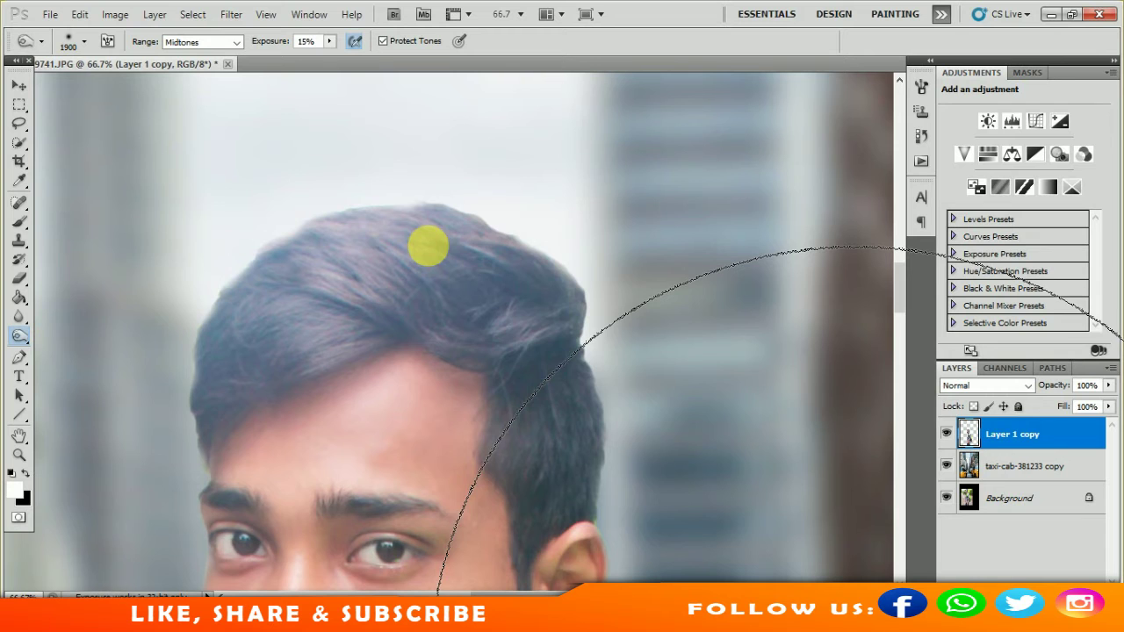
mouse_move(621, 338)
left_mouse_down()
mouse_move(402, 325)
mouse_move(350, 403)
mouse_move(608, 380)
left_mouse_up()
left_click_drag(19, 316, 83, 346)
key("bracketright")
key("bracketright")
key("bracketright")
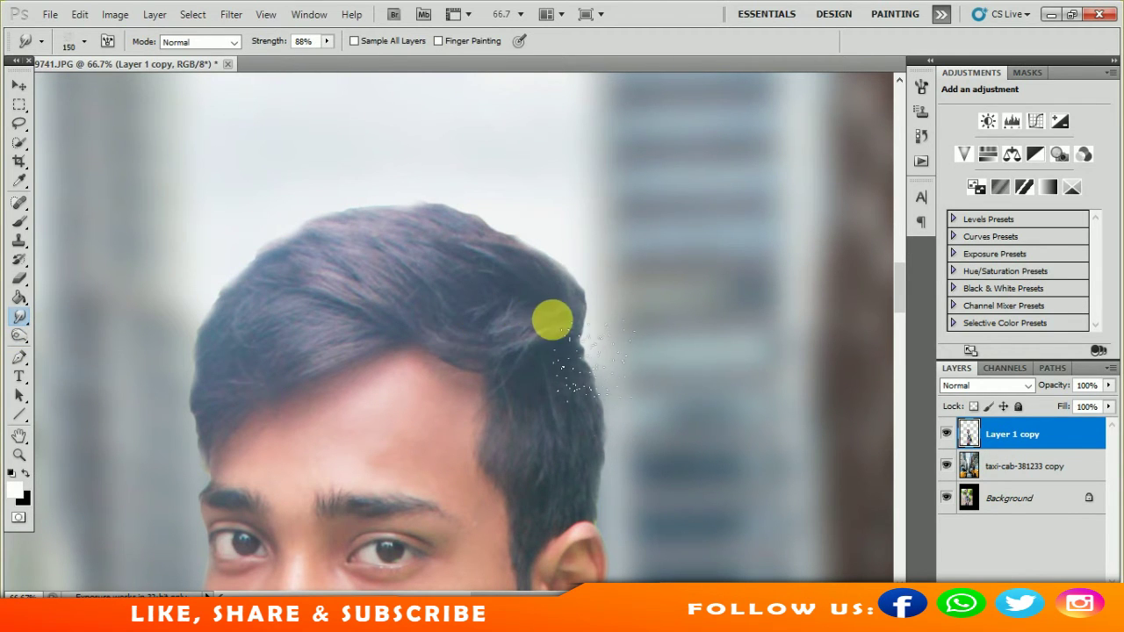
scroll(481, 244, "down", 1)
scroll(479, 238, "up", 2)
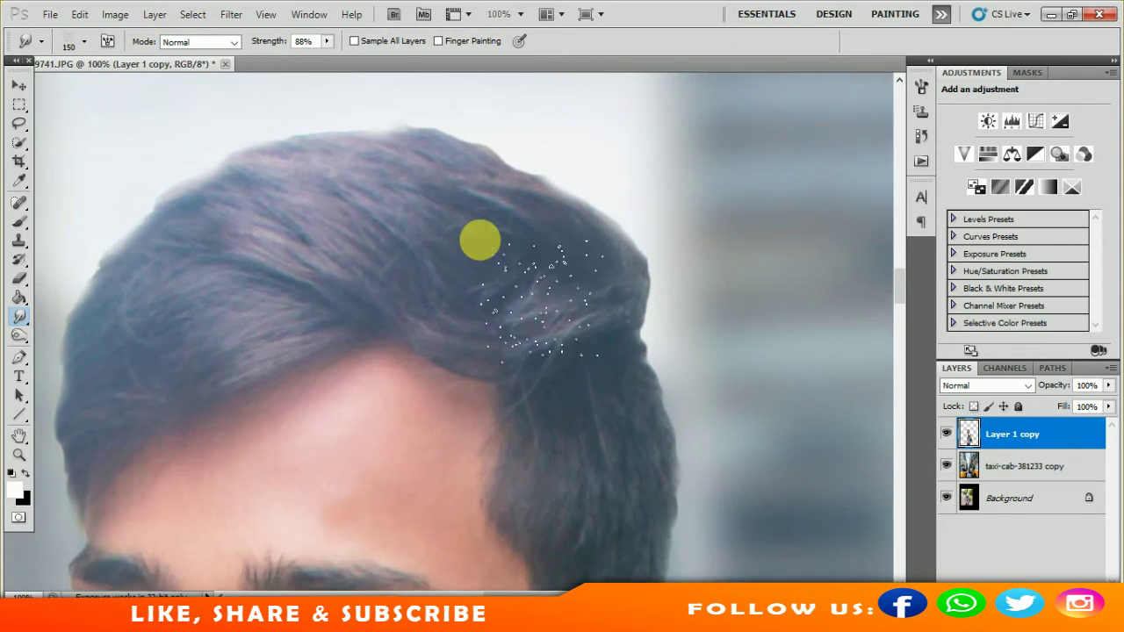
scroll(383, 115, "up", 3)
scroll(450, 259, "down", 2)
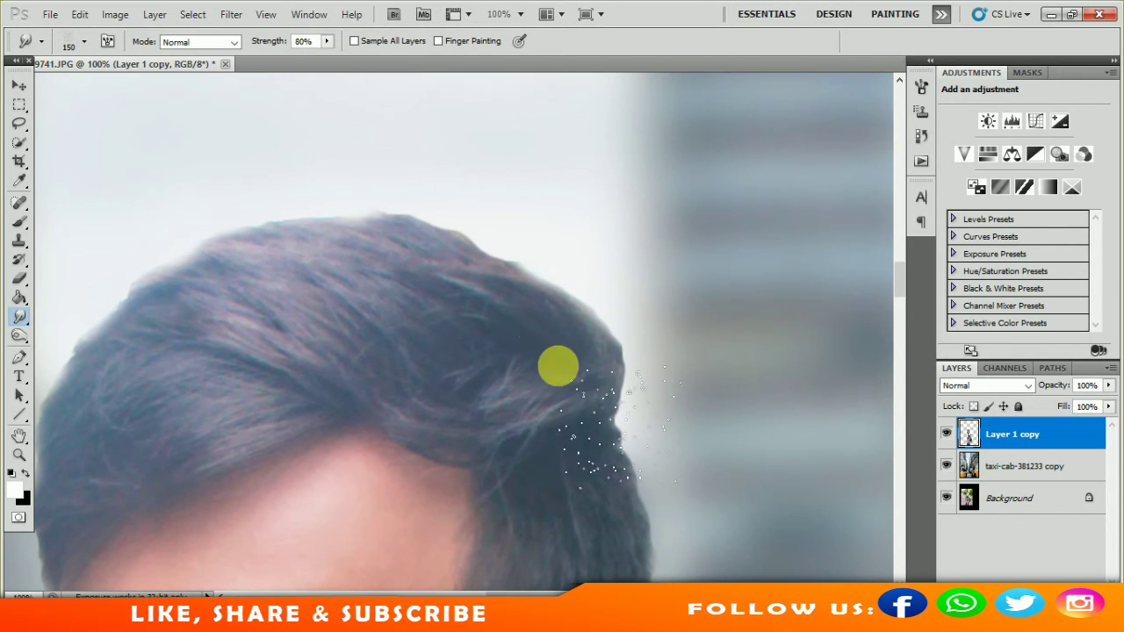
key("bracketleft")
key("bracketleft")
Smudge spiky strands up from the hair top and soften its edge into the background
left_click_drag(489, 308, 539, 220)
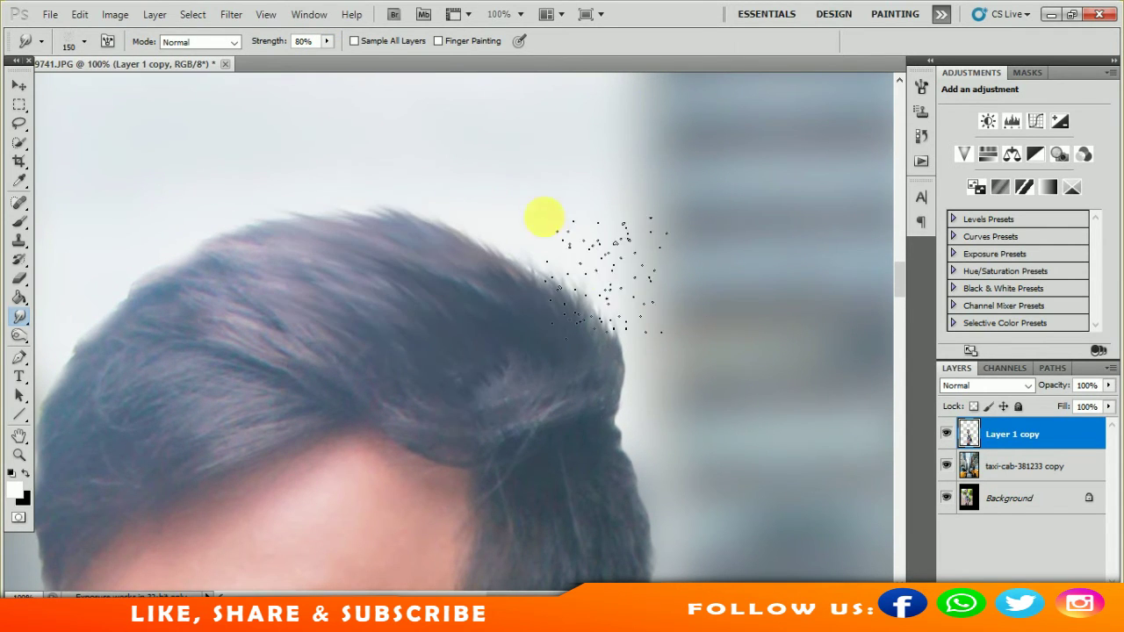
left_click_drag(226, 326, 338, 279)
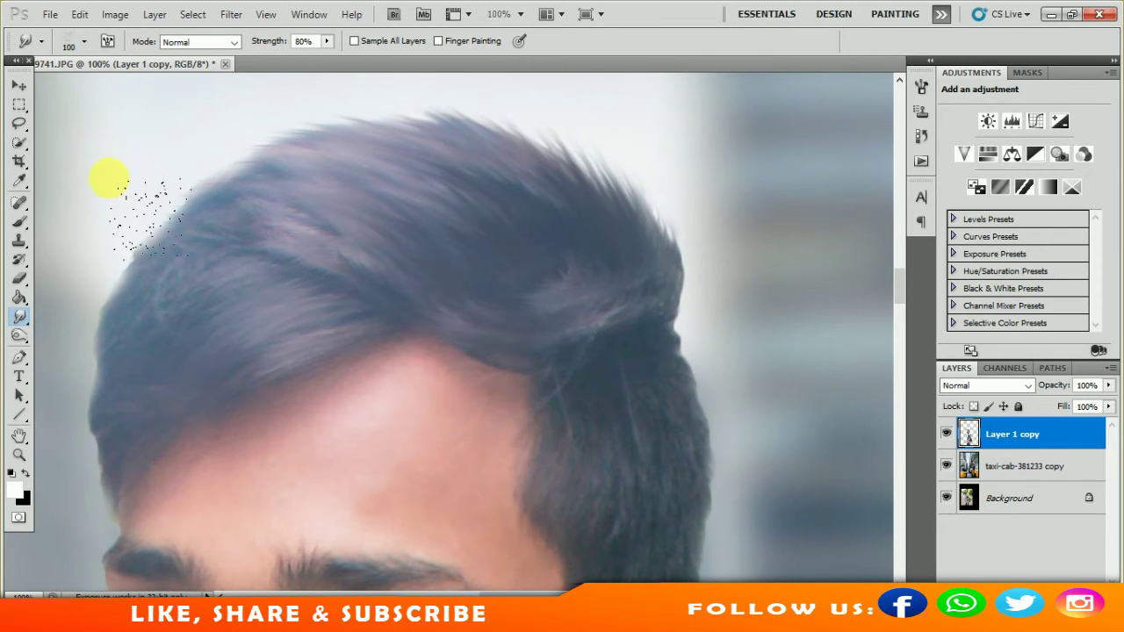
left_click_drag(160, 317, 218, 216)
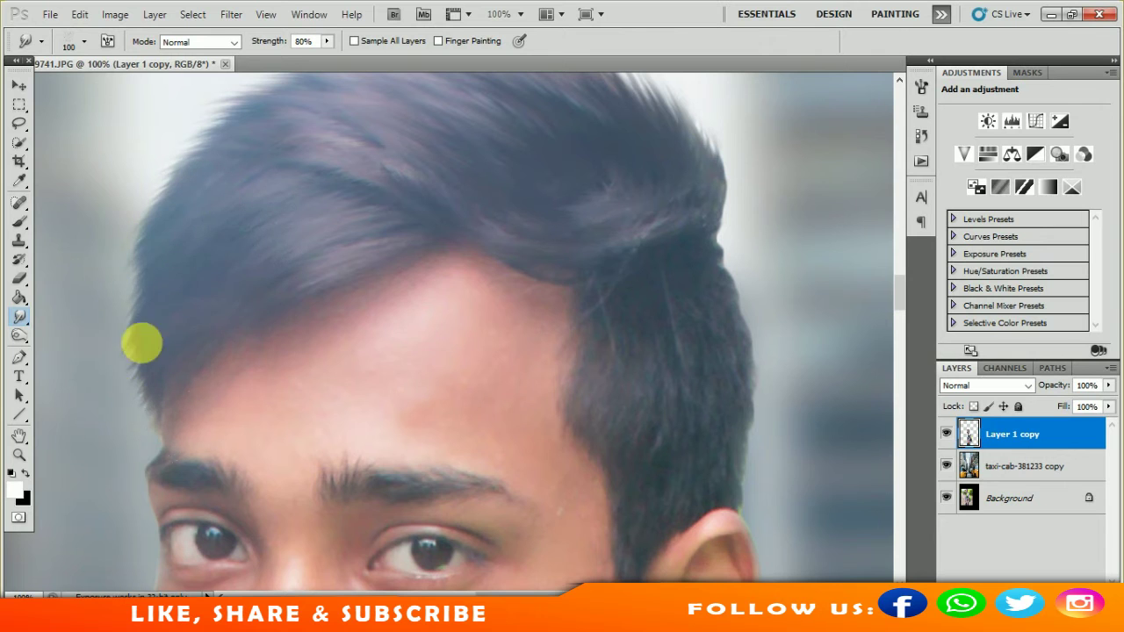
left_click_drag(138, 346, 126, 361)
left_click_drag(421, 178, 436, 442)
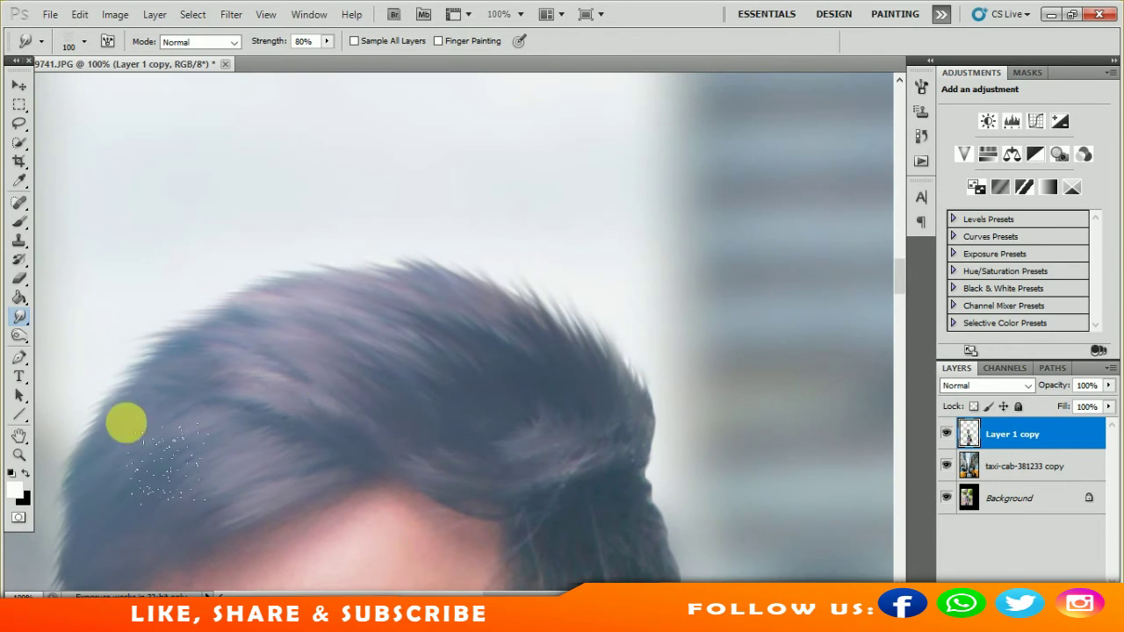
left_click_drag(518, 468, 526, 301)
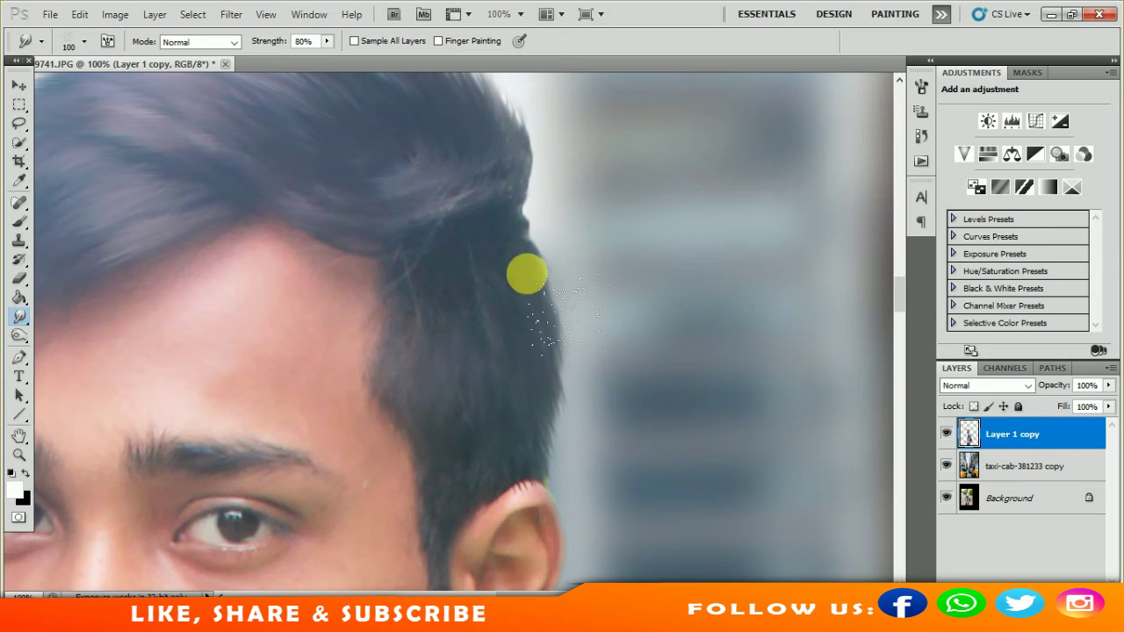
scroll(526, 281, "up", 3)
left_click_drag(564, 369, 524, 329)
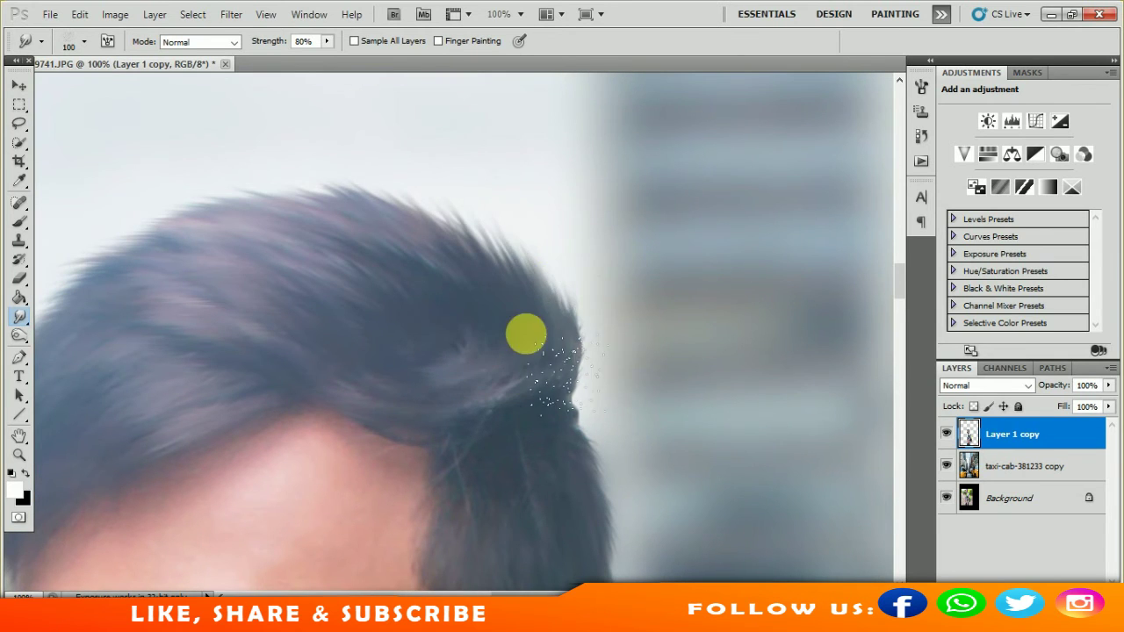
scroll(469, 234, "down", 3)
key("ctrl+0")
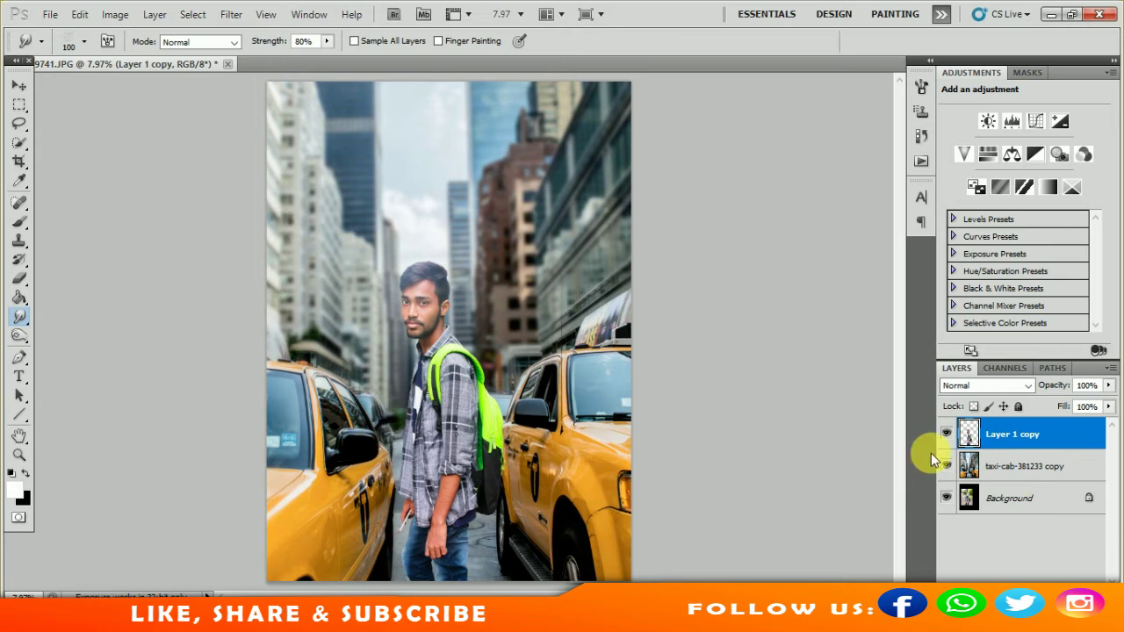
Place the high_quality_lens flare PNG from png/lights smoke/New folder into the composite
left_click(50, 14)
left_click(94, 334)
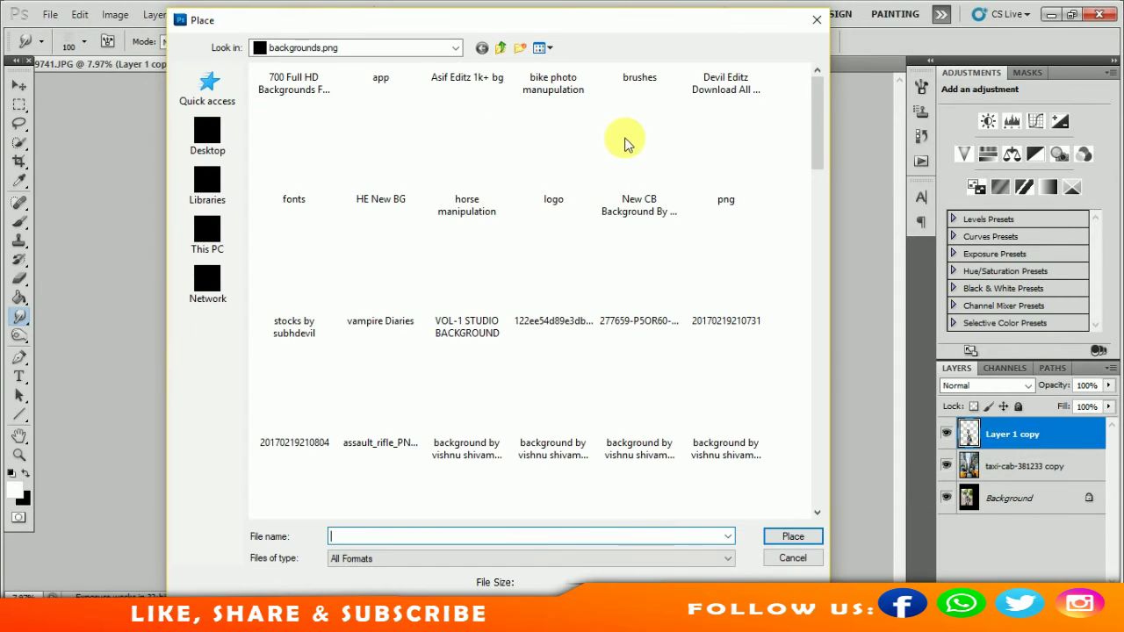
left_click(720, 202)
double_click(720, 202)
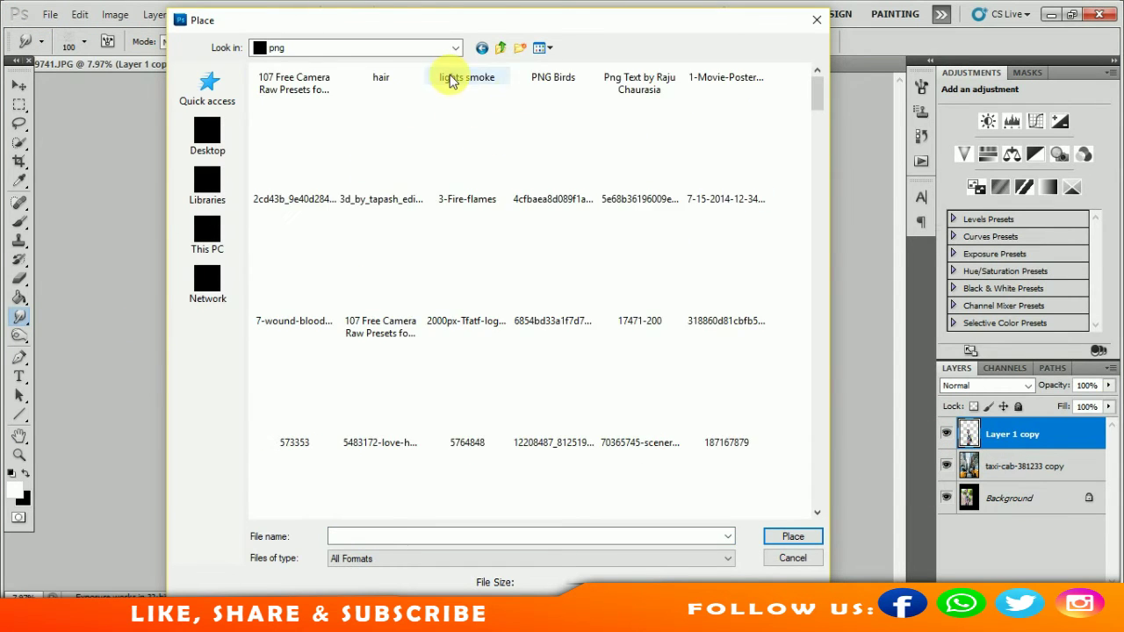
double_click(451, 78)
left_click(288, 92)
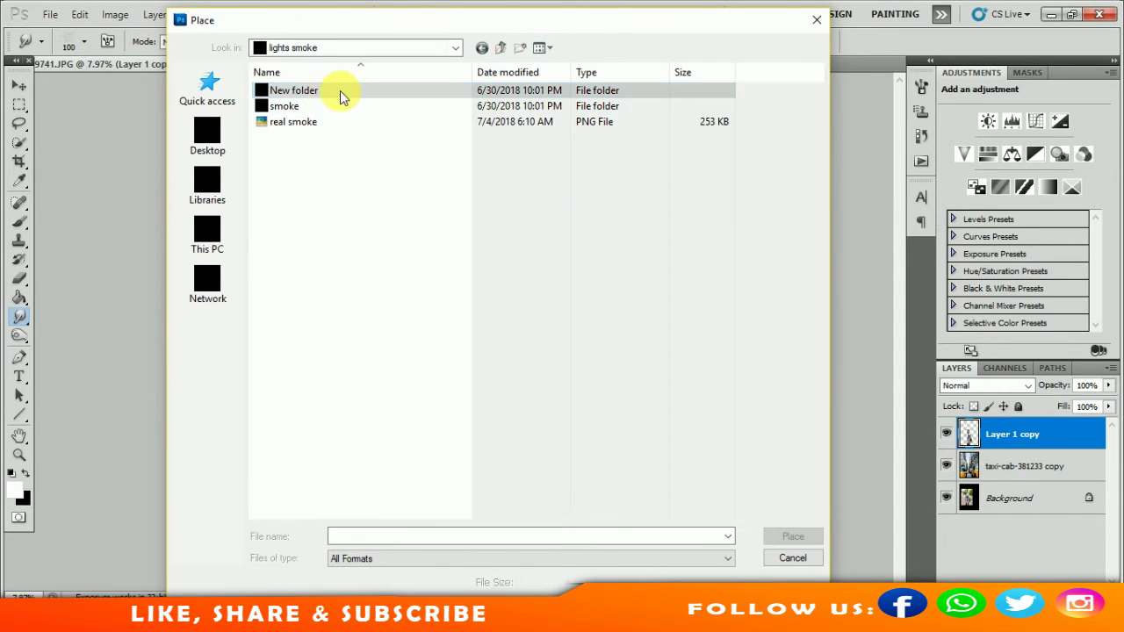
double_click(339, 92)
left_click(383, 204)
left_click(809, 540)
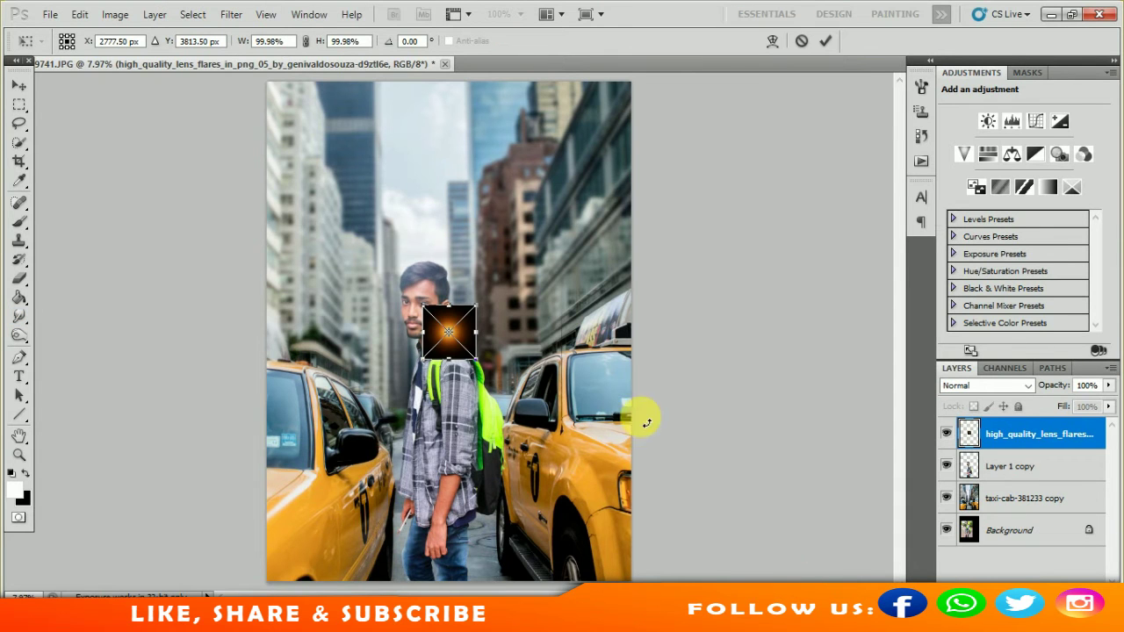
Enlarge the flare over the top of the image, blend it in Screen mode, and commit
left_click_drag(477, 357, 545, 427)
left_click_drag(477, 331, 468, 202)
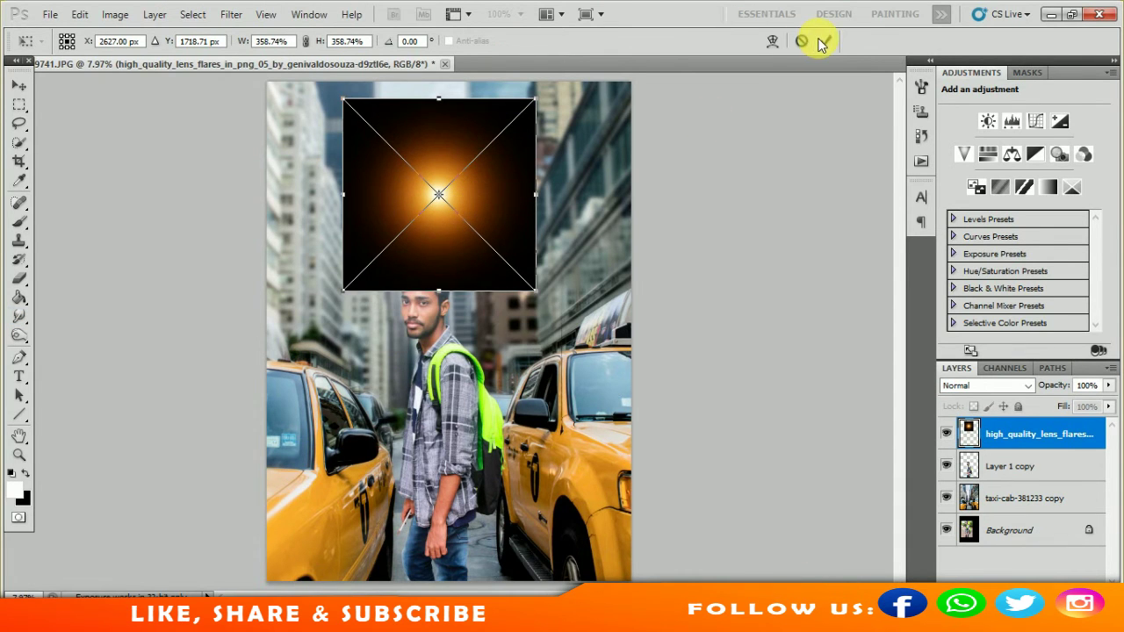
left_click(985, 385)
left_click(948, 150)
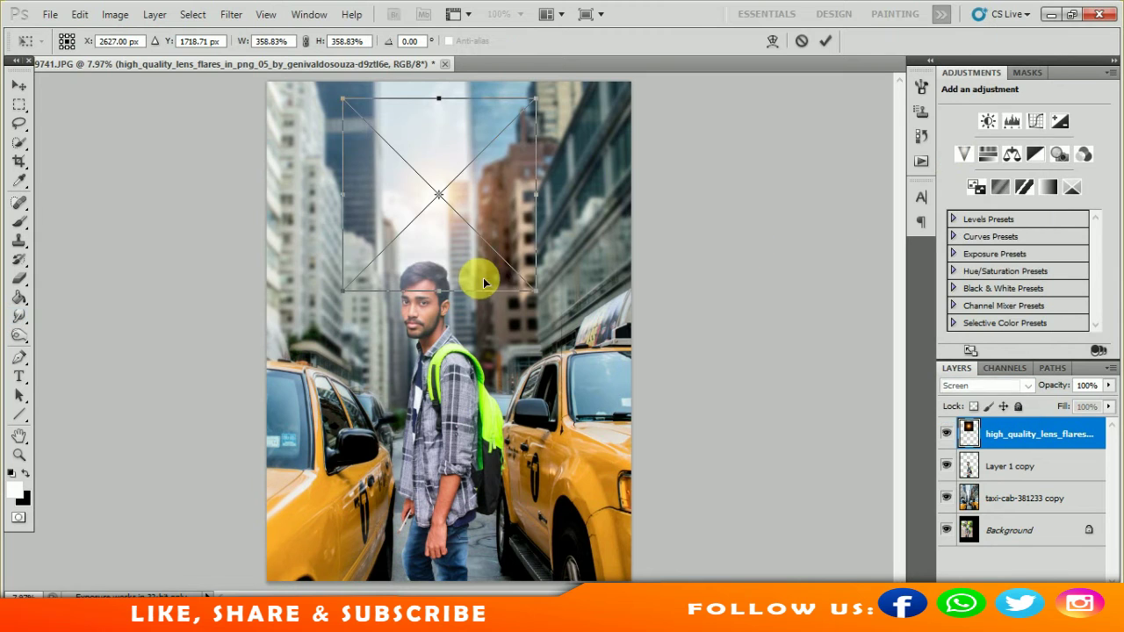
left_click_drag(533, 290, 585, 375)
left_click_drag(400, 195, 424, 176)
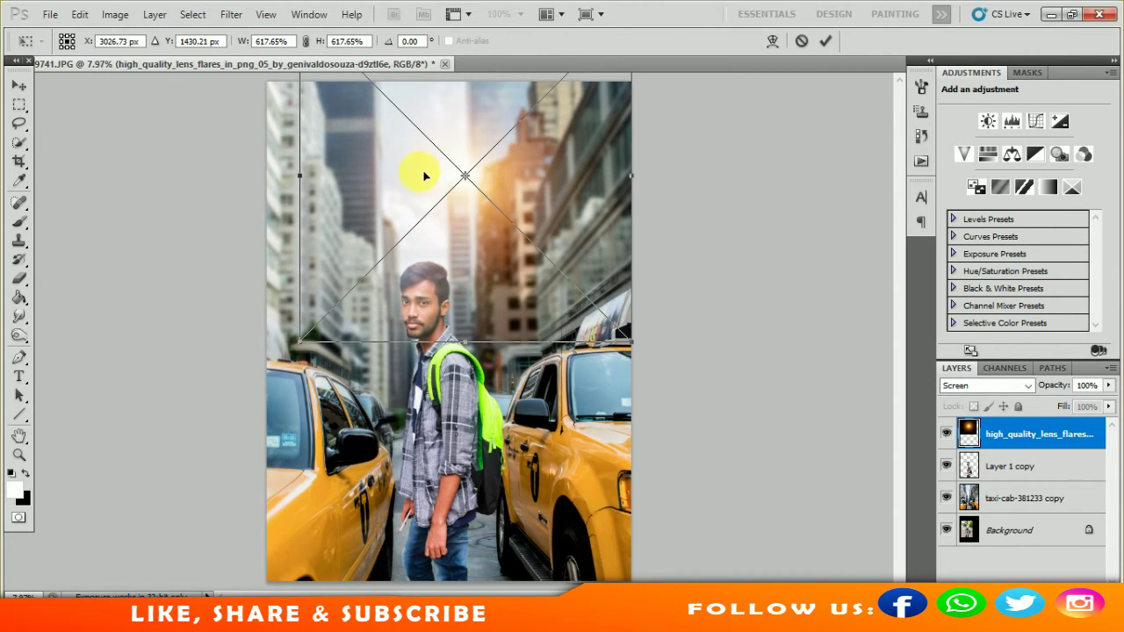
mouse_move(628, 341)
left_mouse_down()
mouse_move(733, 449)
mouse_move(692, 409)
left_mouse_up()
left_click(825, 40)
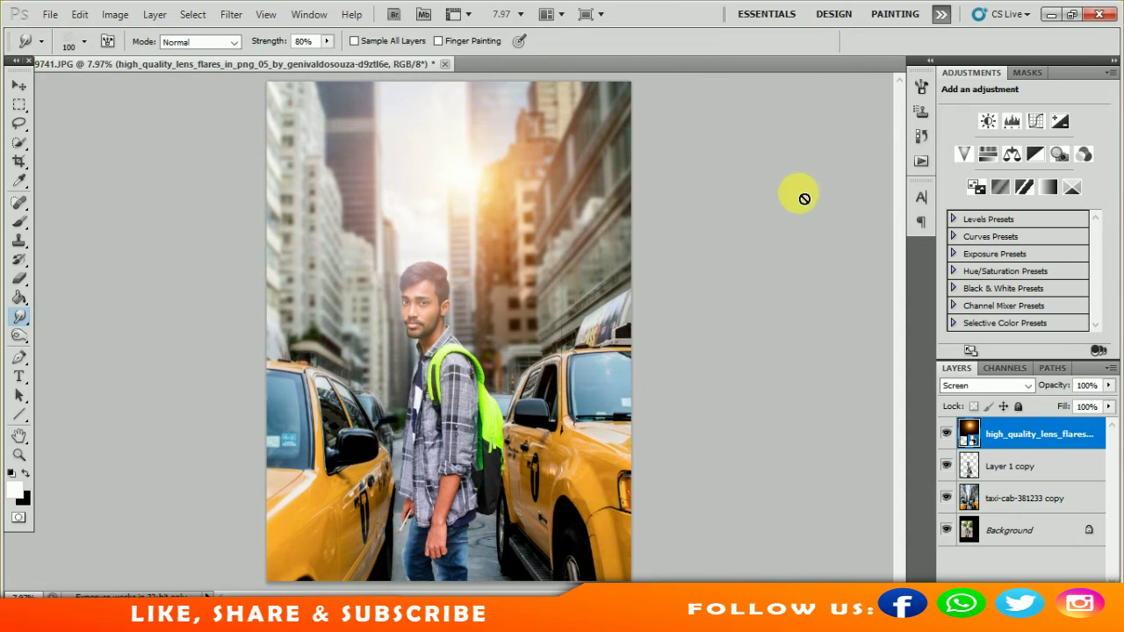
Compare the flare on and off, then shrink it toward the upper left over the skyline
left_click(947, 432)
left_click(946, 433)
left_click(947, 432)
left_click(946, 433)
key("ctrl+t")
left_click_drag(690, 407, 477, 249)
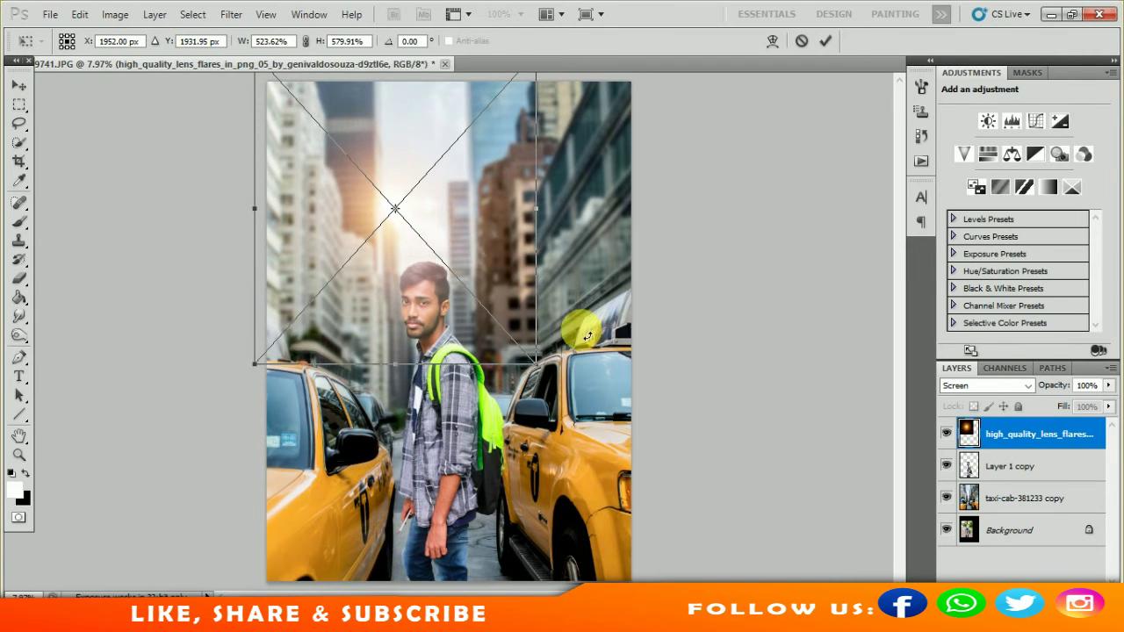
left_click(825, 40)
Dim the lens flare layer to 74% opacity after comparing it hidden and shown
left_click(947, 434)
left_click(947, 433)
left_click(953, 432)
left_click(953, 432)
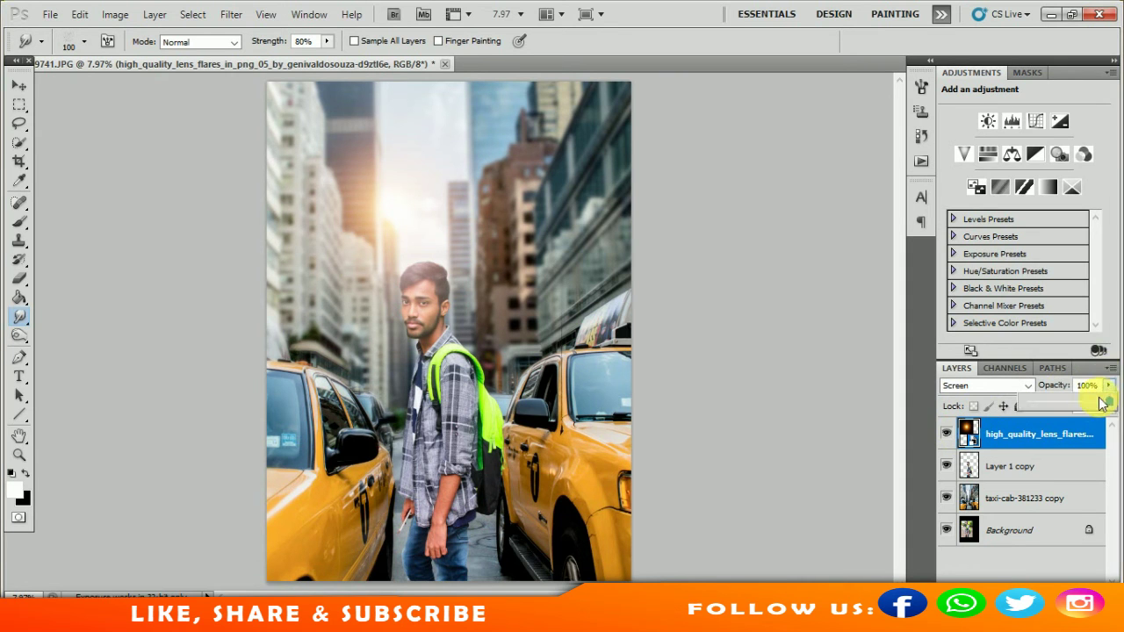
left_click_drag(1108, 384, 1085, 401)
Set the Eraser strength to 53%, then select Layer 1 copy and the Burn tool
key("e")
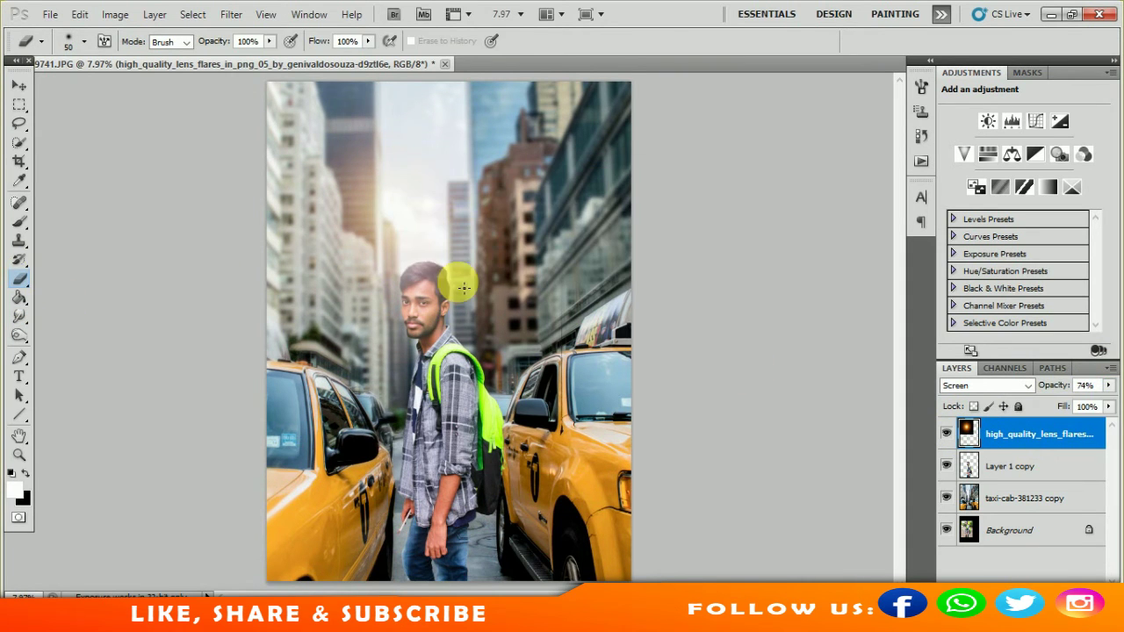
left_click(269, 41)
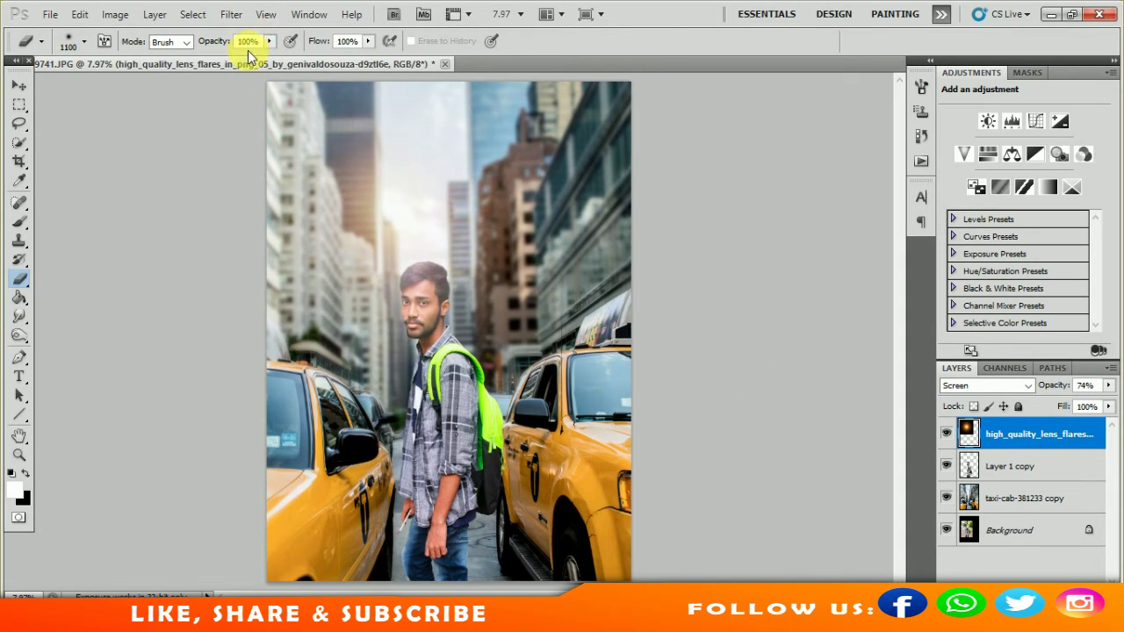
type("53")
left_click(307, 141)
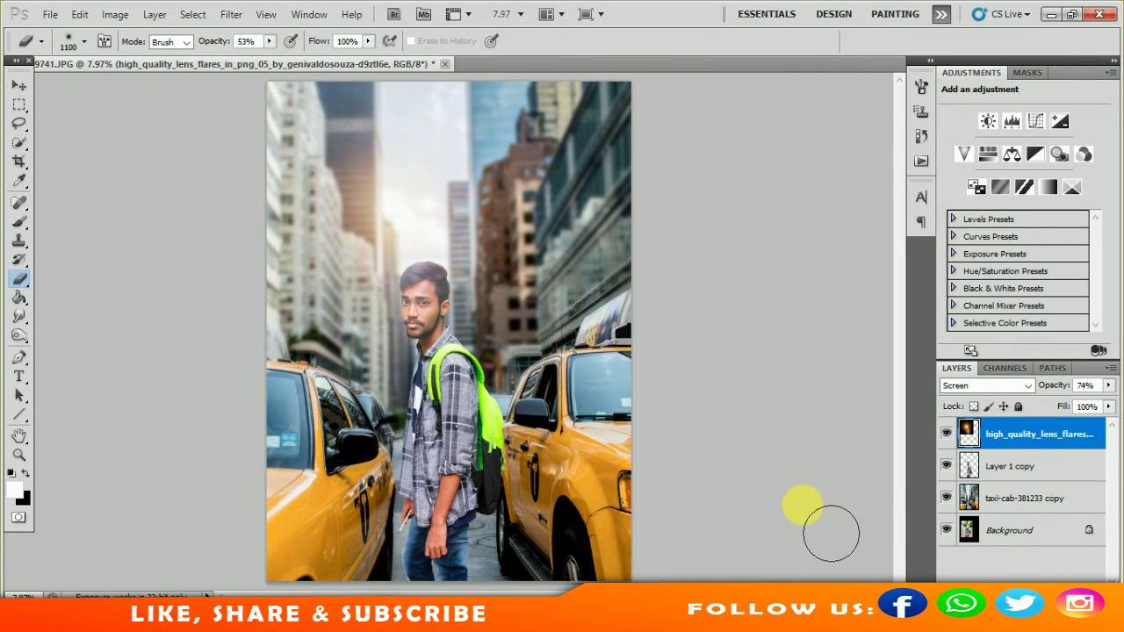
key("ctrl+shift+s")
left_click(792, 403)
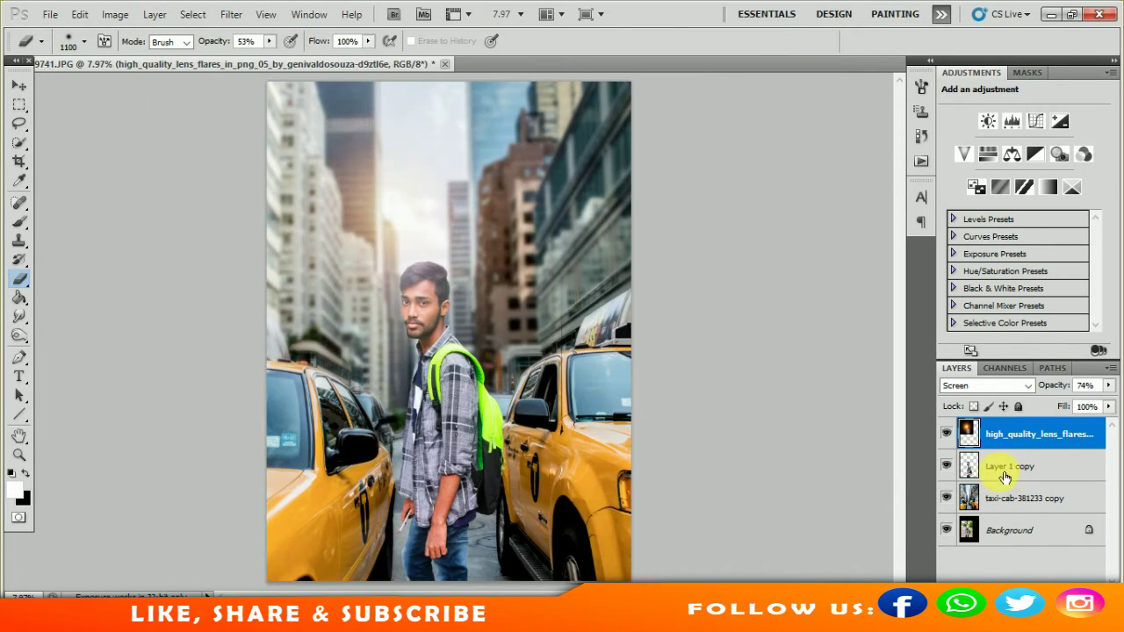
left_click(978, 465)
left_click(19, 335)
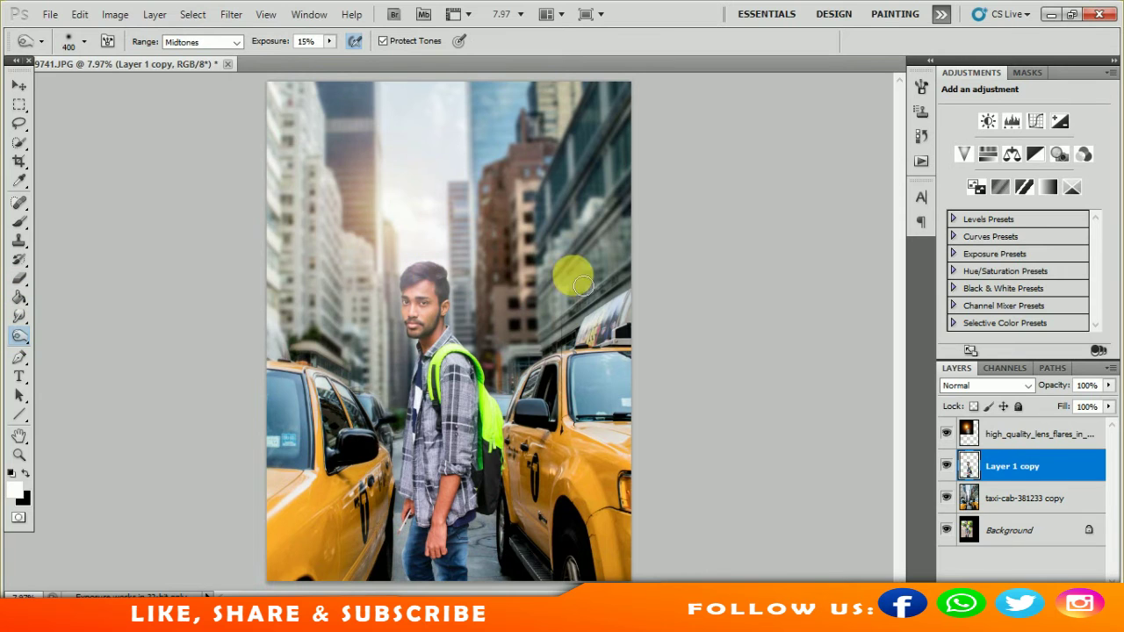
Save the composite as a JPEG at Quality 12 (Maximum), then minimise Photoshop
key("ctrl+shift+s")
left_click(497, 401)
left_click(351, 439)
left_click(787, 381)
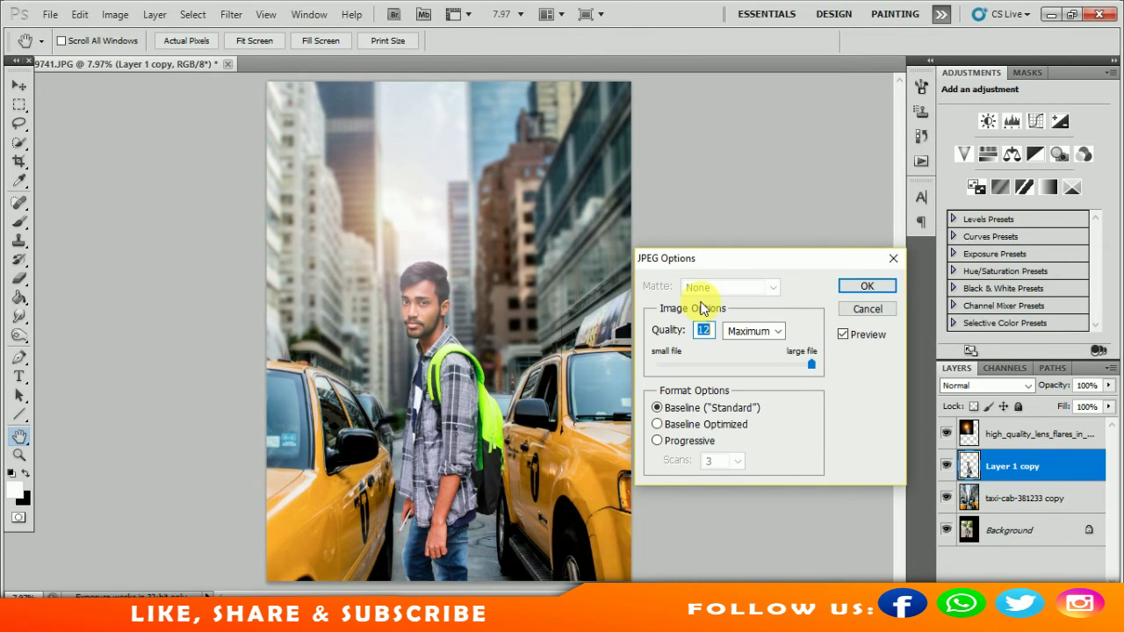
left_click(866, 287)
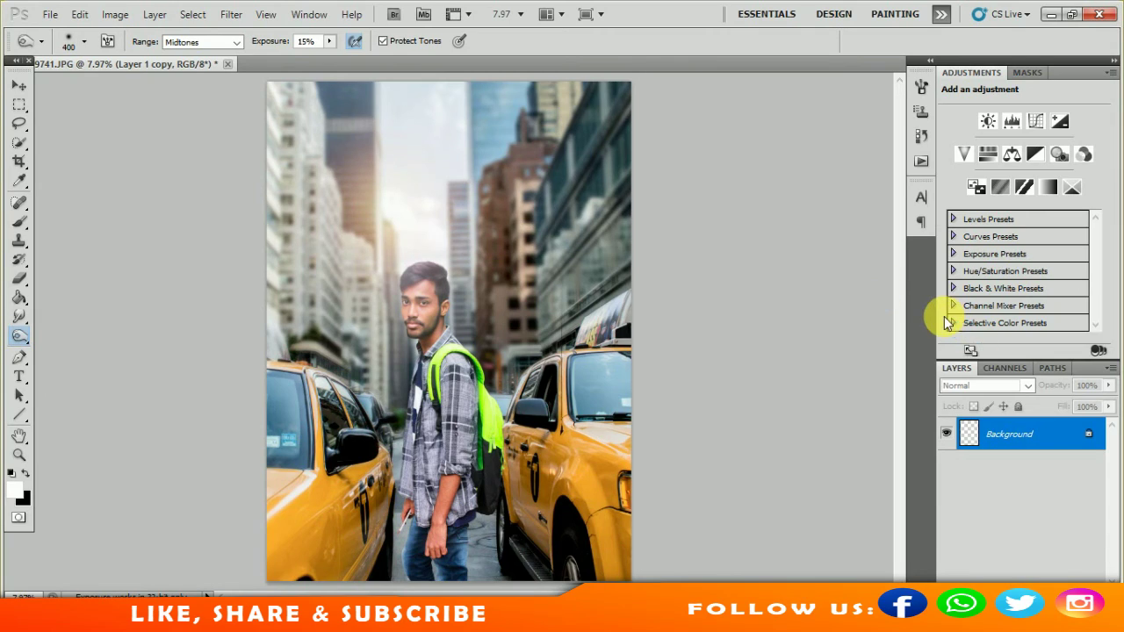
left_click(1051, 14)
Browse the photos (G:) and personal (F:) drives, then launch PT Photo Editor from All apps
mouse_move(1121, 531)
left_mouse_down()
mouse_move(1120, 428)
mouse_move(1116, 565)
left_mouse_up()
left_click(96, 441)
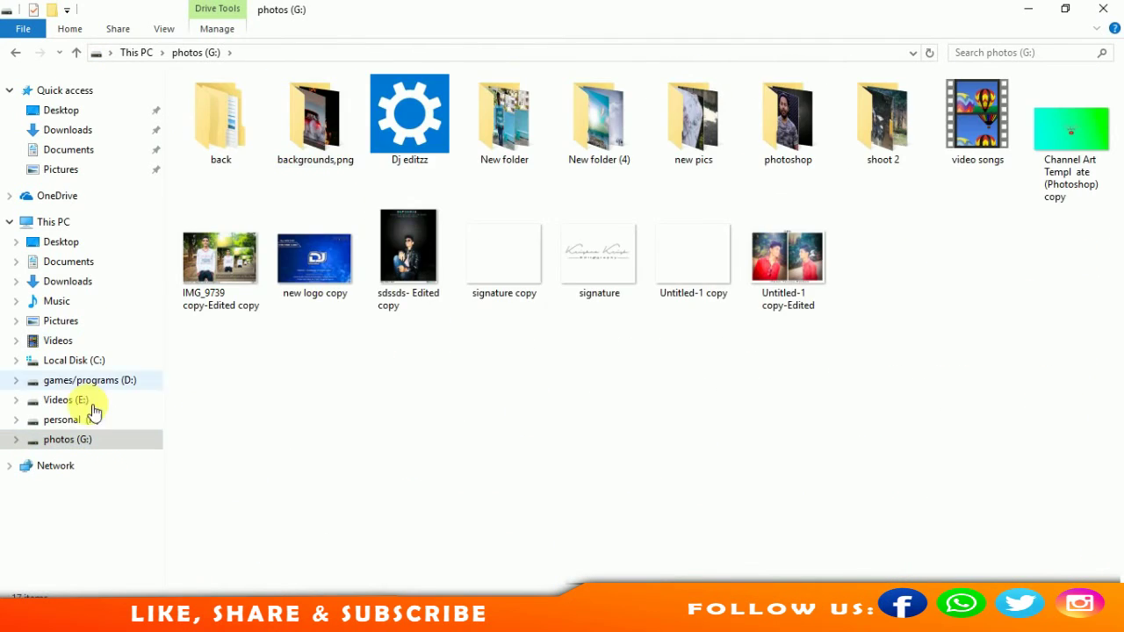
left_click(95, 419)
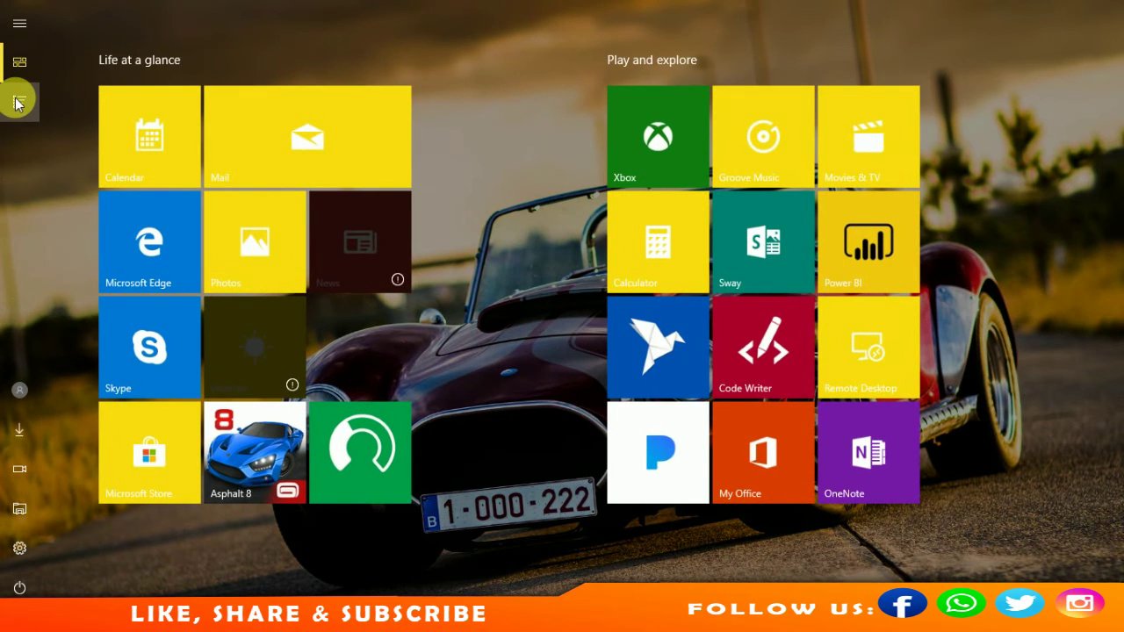
left_click(16, 104)
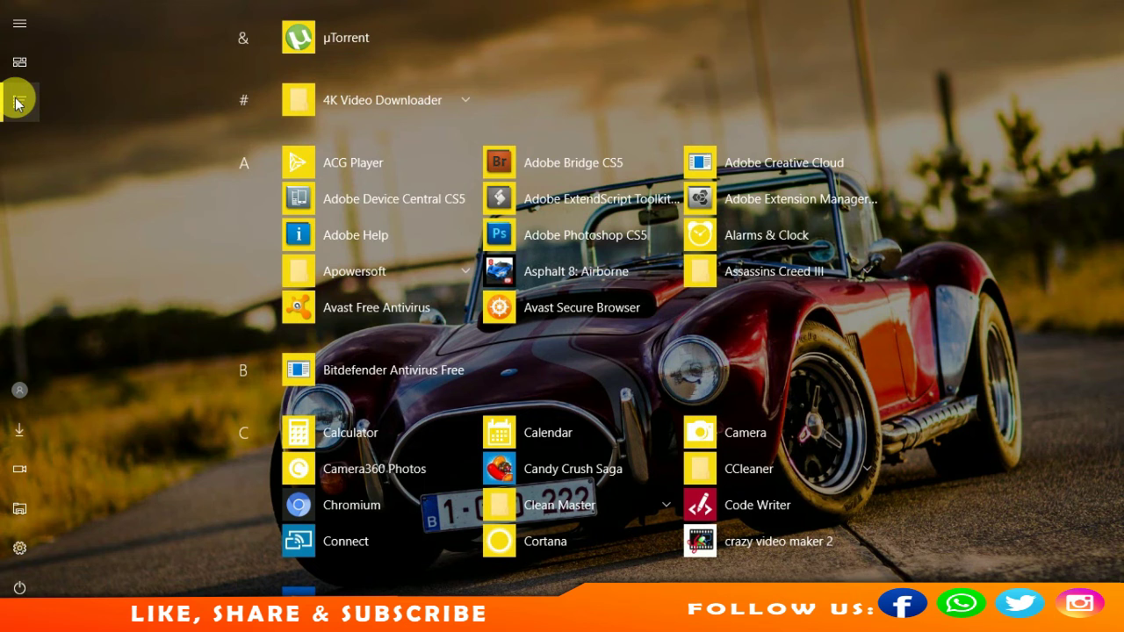
scroll(465, 222, "down", 15)
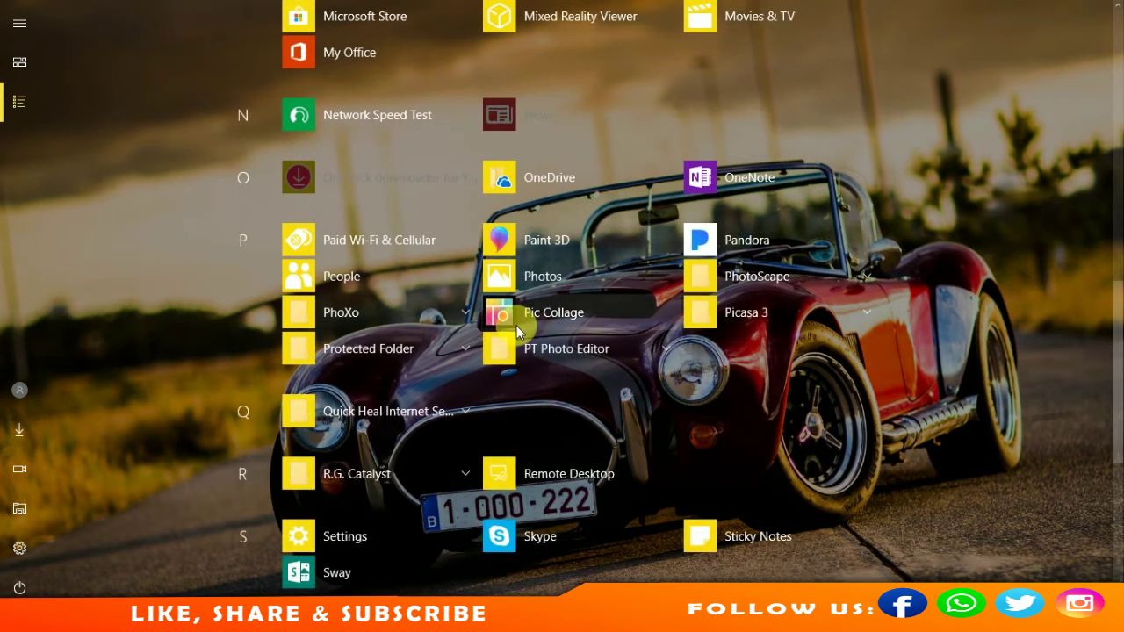
left_click_drag(526, 349, 356, 408)
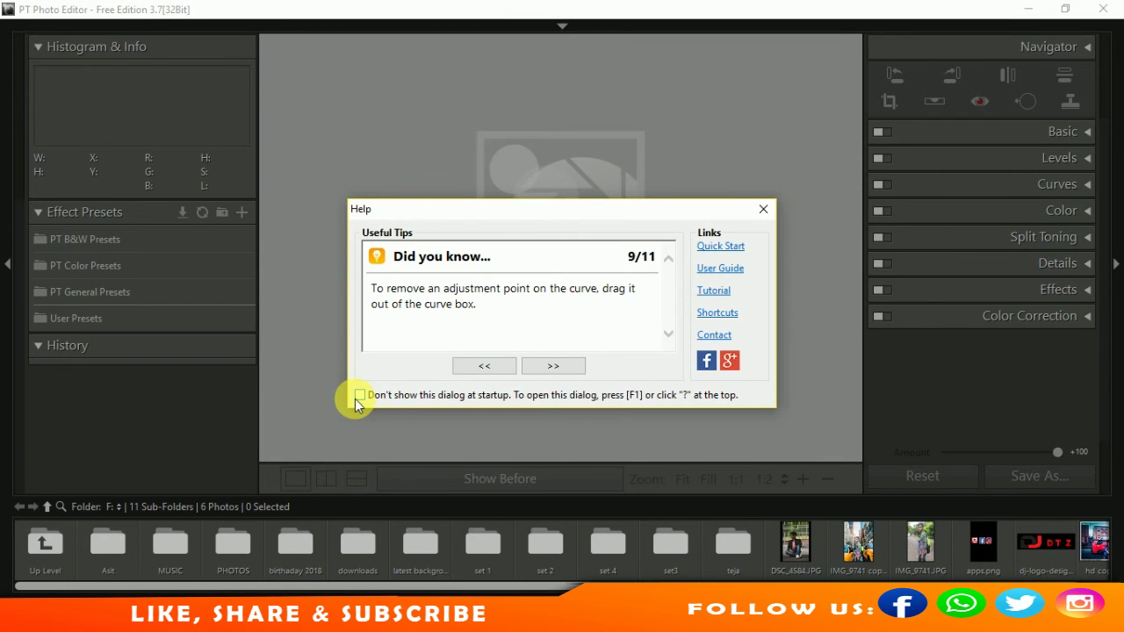
Open IMG_9741 copy.JPG in PT Photo Editor, zoom on the jacket, then force-close the editor
left_click(760, 208)
left_click(856, 544)
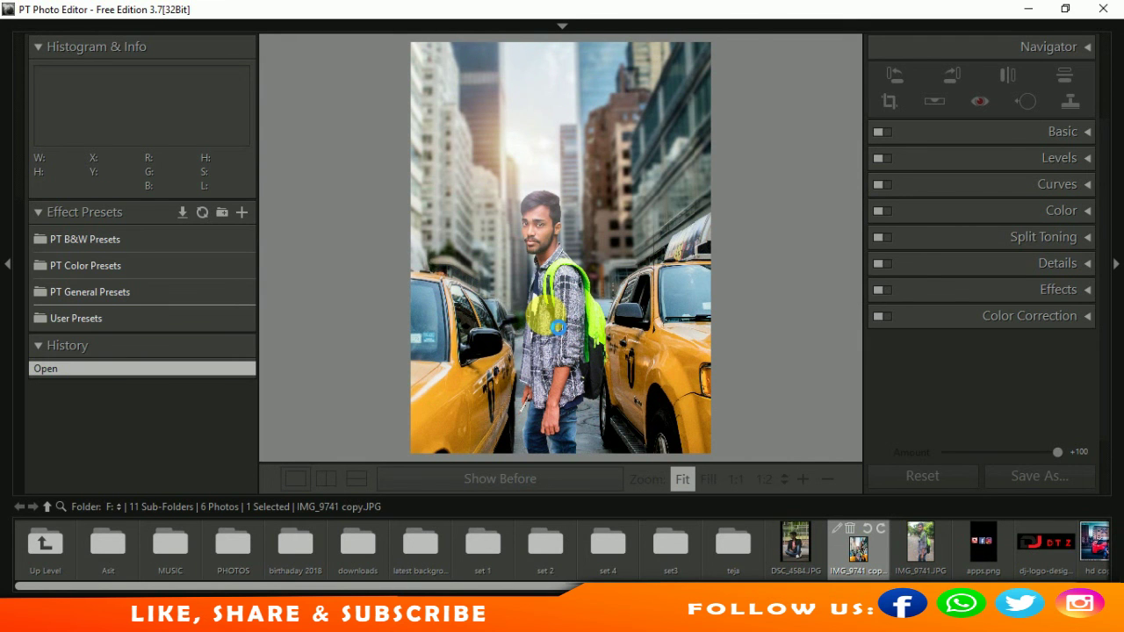
left_click(556, 326)
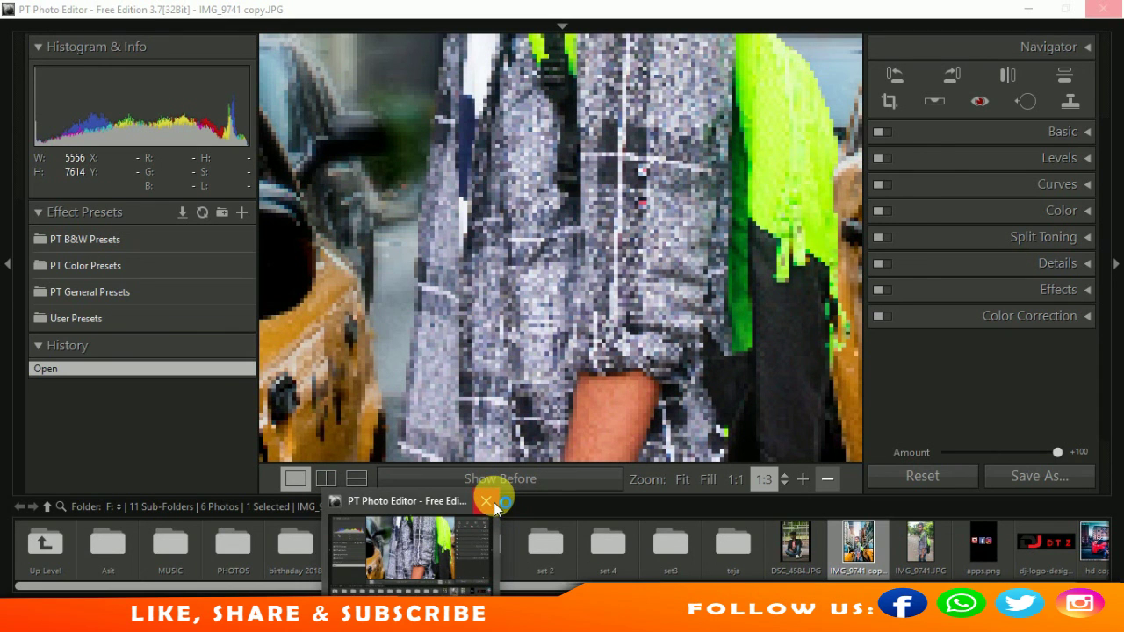
left_click(493, 502)
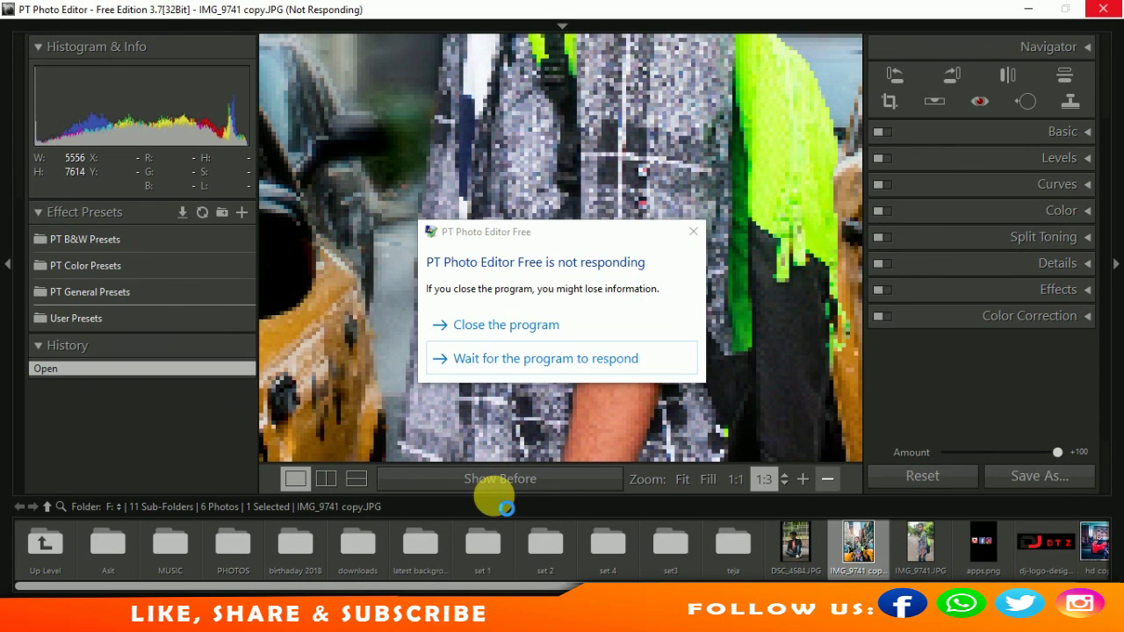
left_click(556, 332)
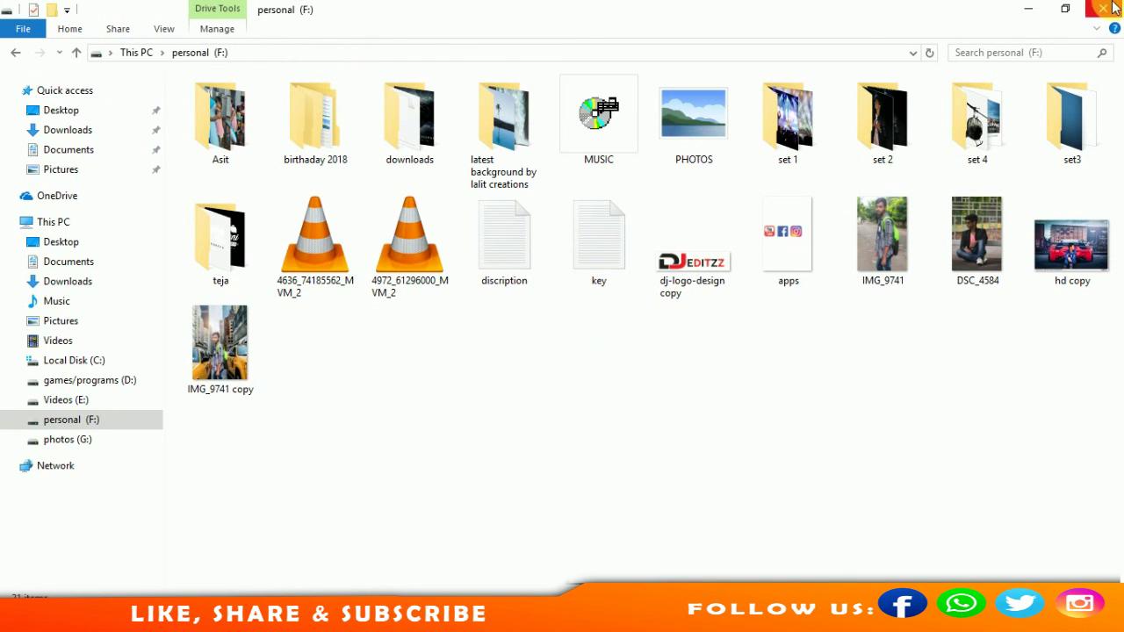
Close File Explorer, dismiss the taskbar menu, and show the hidden tray icons
left_click(1108, 8)
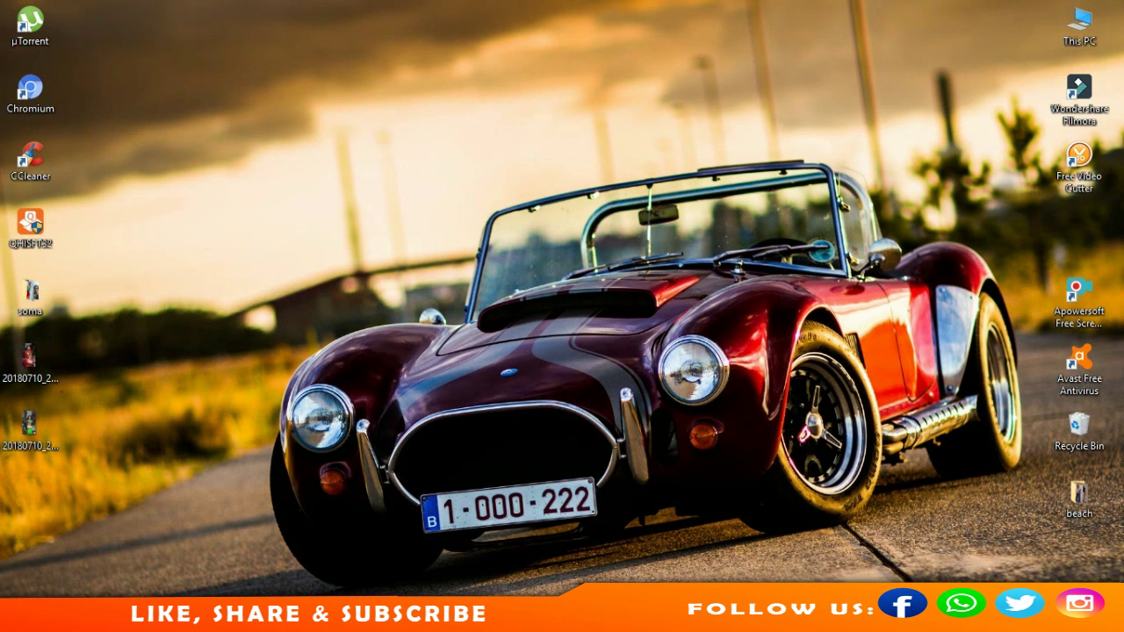
right_click(497, 615)
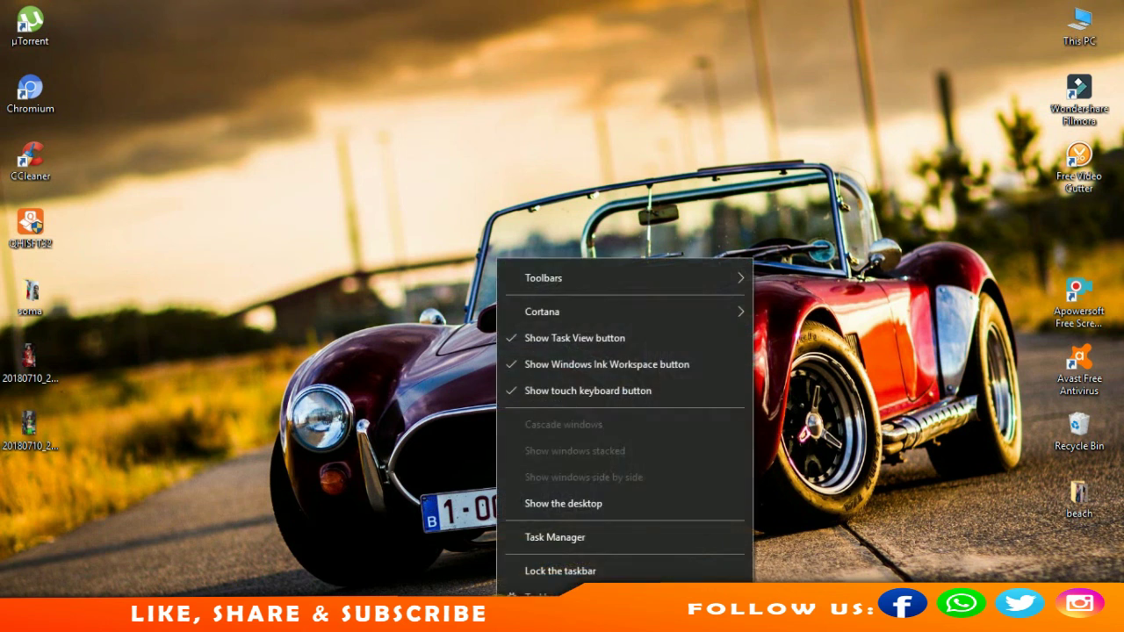
left_click(1079, 26)
left_click(927, 619)
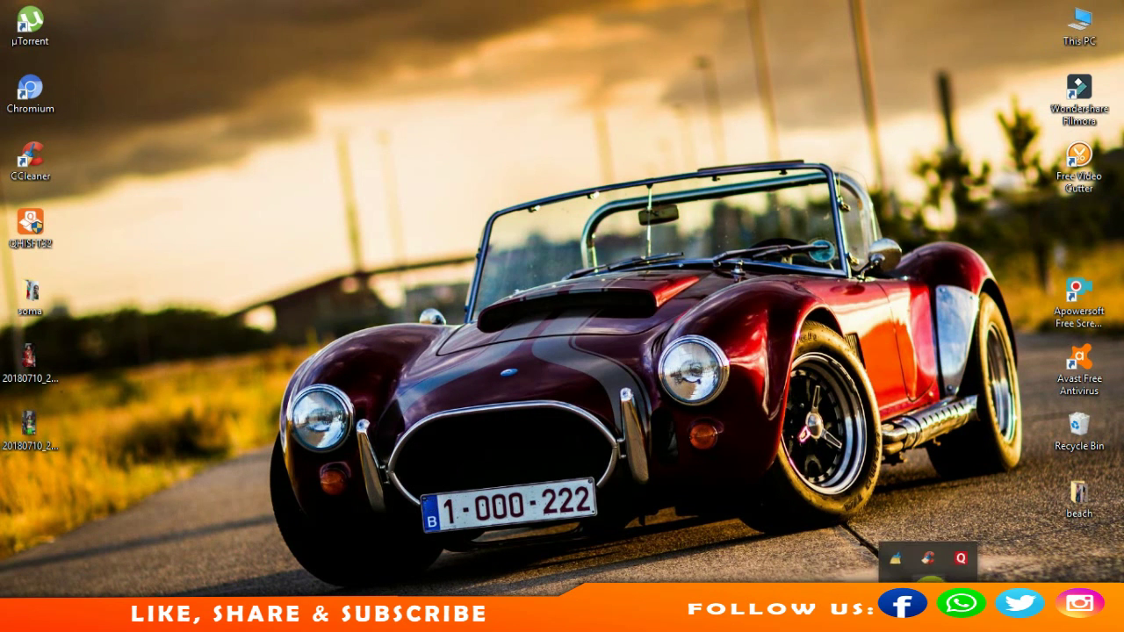